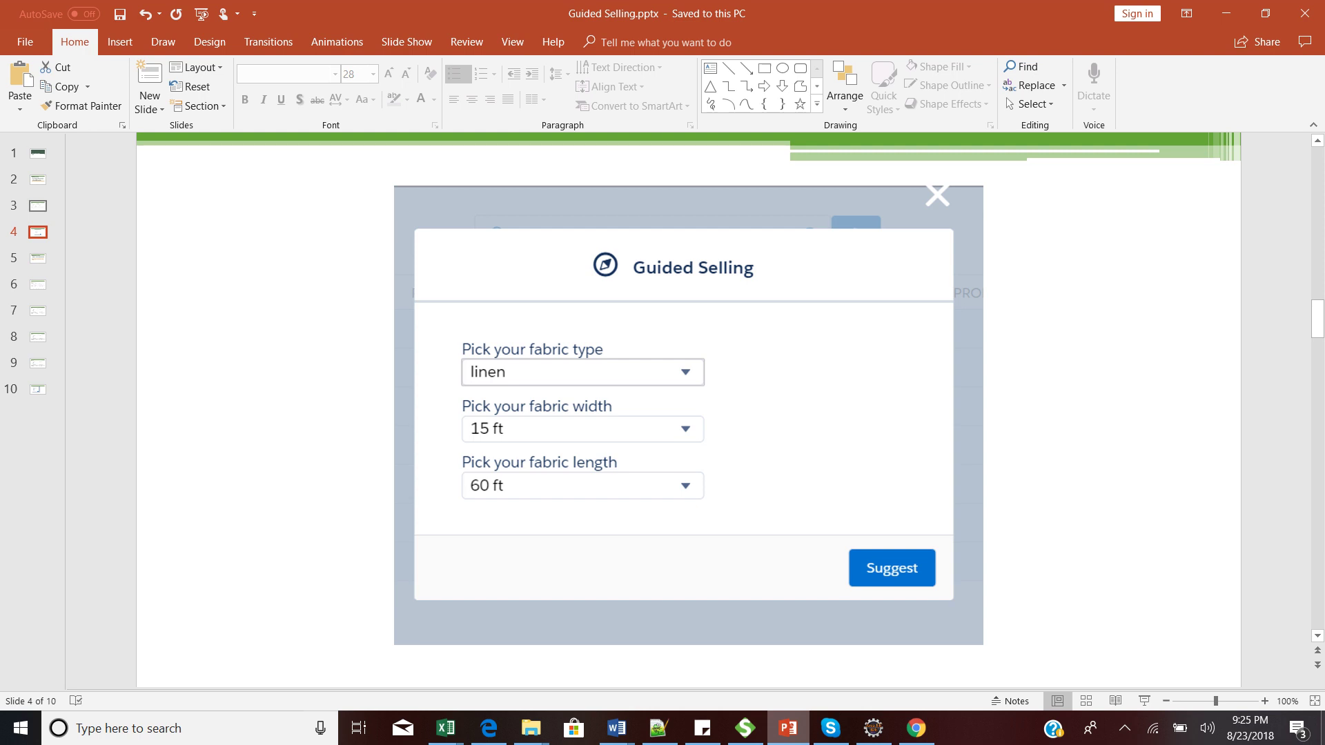
# Review the Basic Quote Process slide and the Guided Selling: Basic Example slide.
pyautogui.click(38, 206)
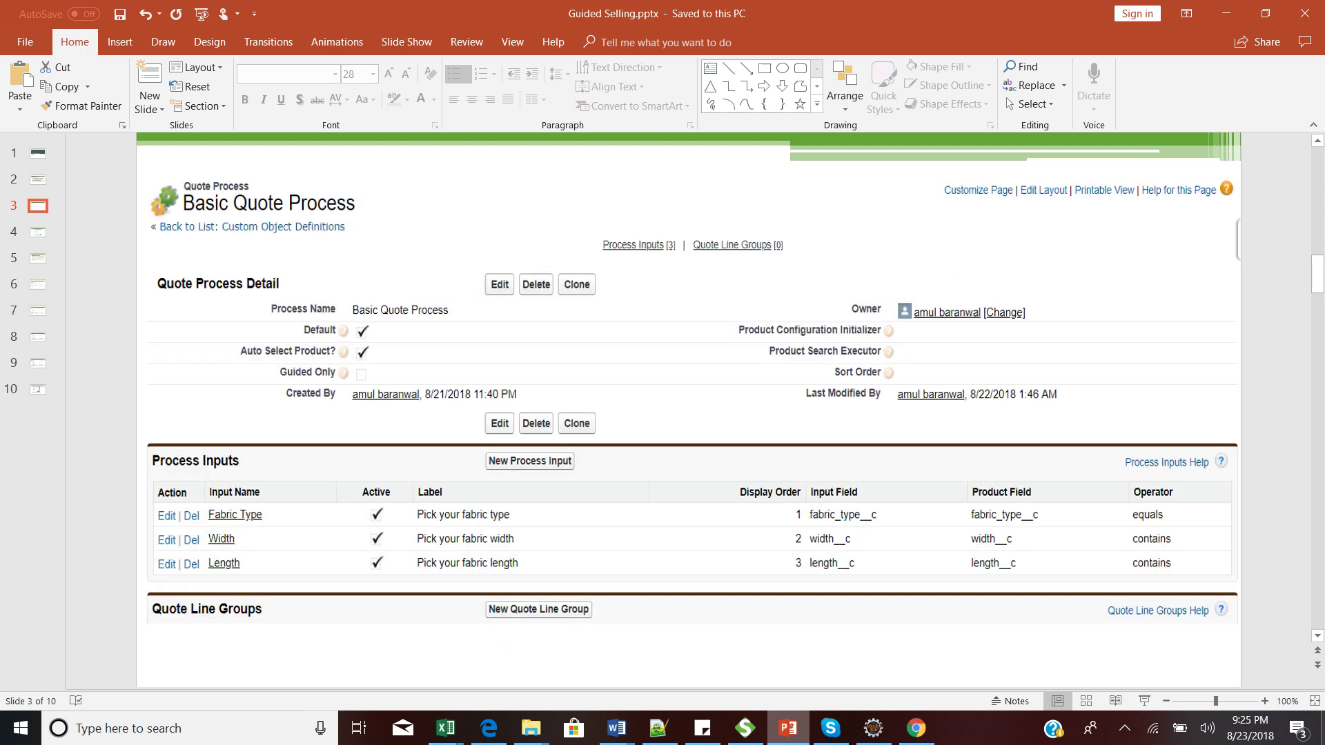
pyautogui.press('Up')
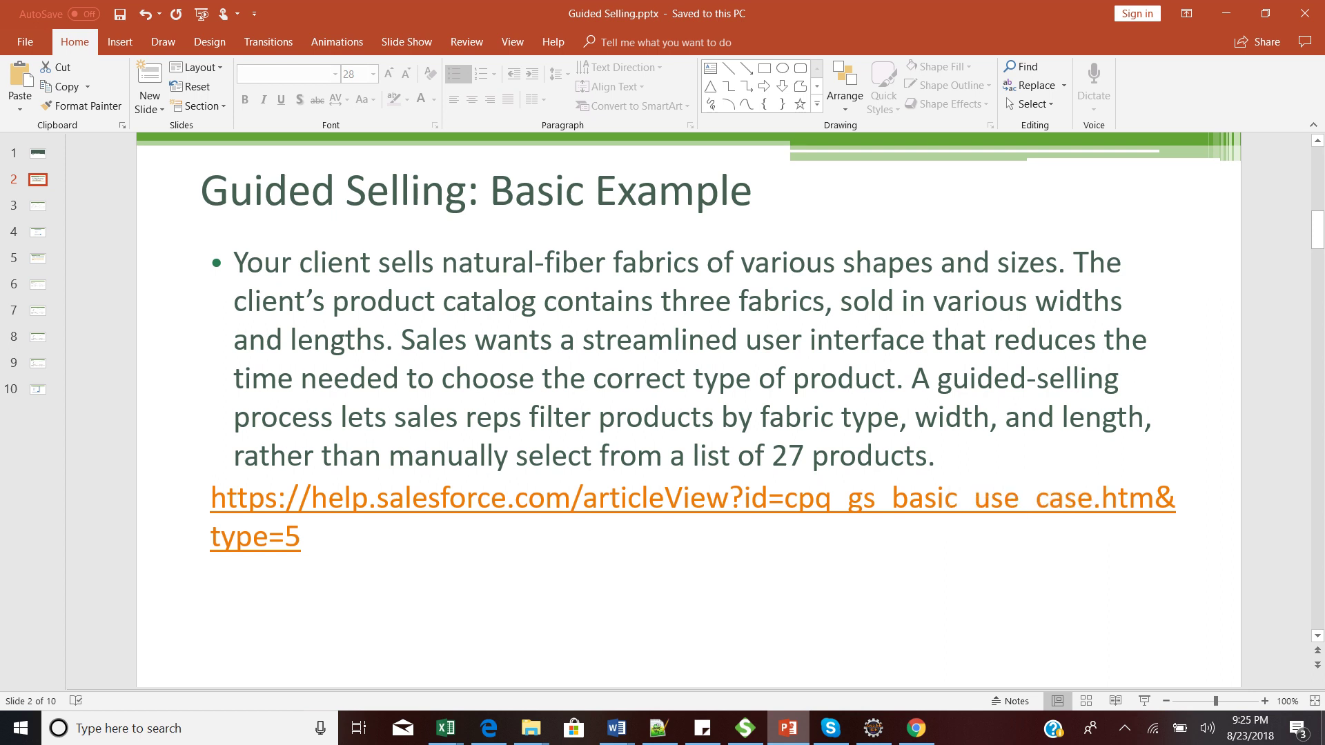
# Switch to Salesforce in Chrome and start a new product list view with the view name and unique name Fabric.
pyautogui.click(916, 728)
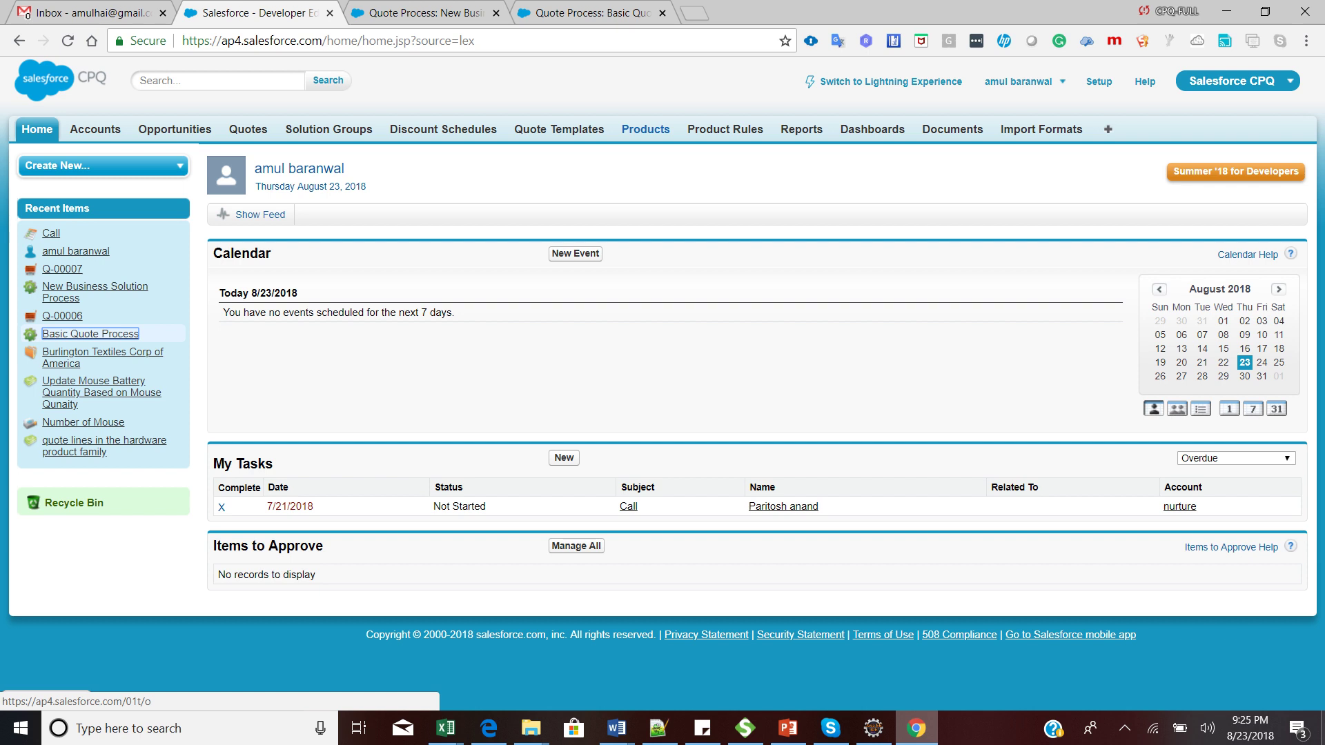
pyautogui.click(645, 129)
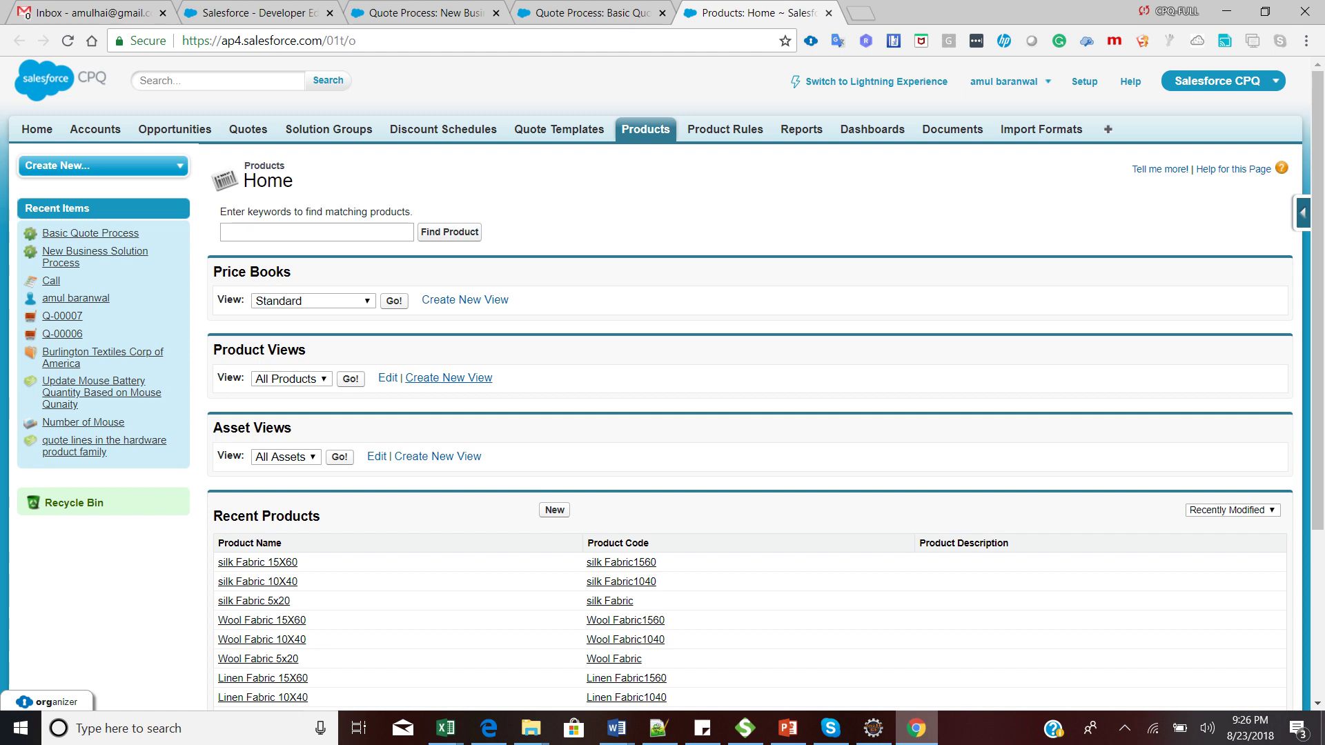
pyautogui.write('Fabric')
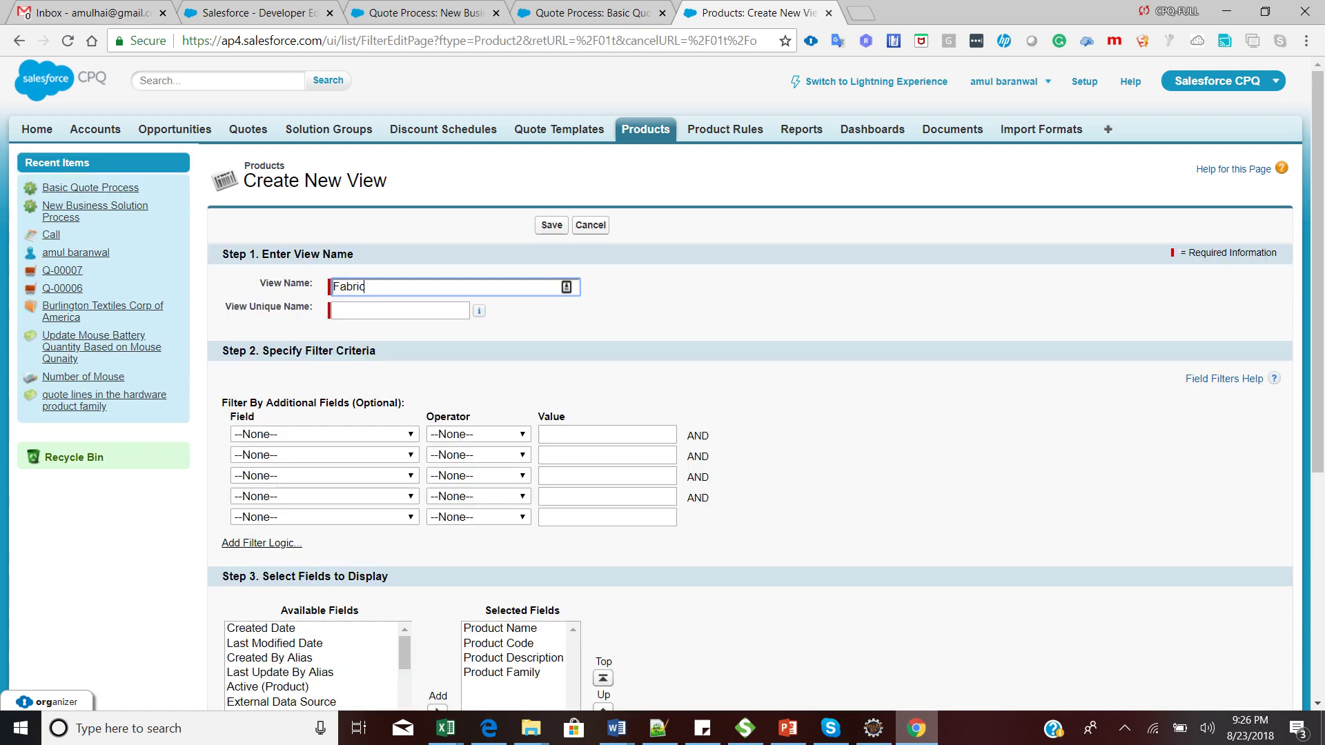
pyautogui.press('Tab')
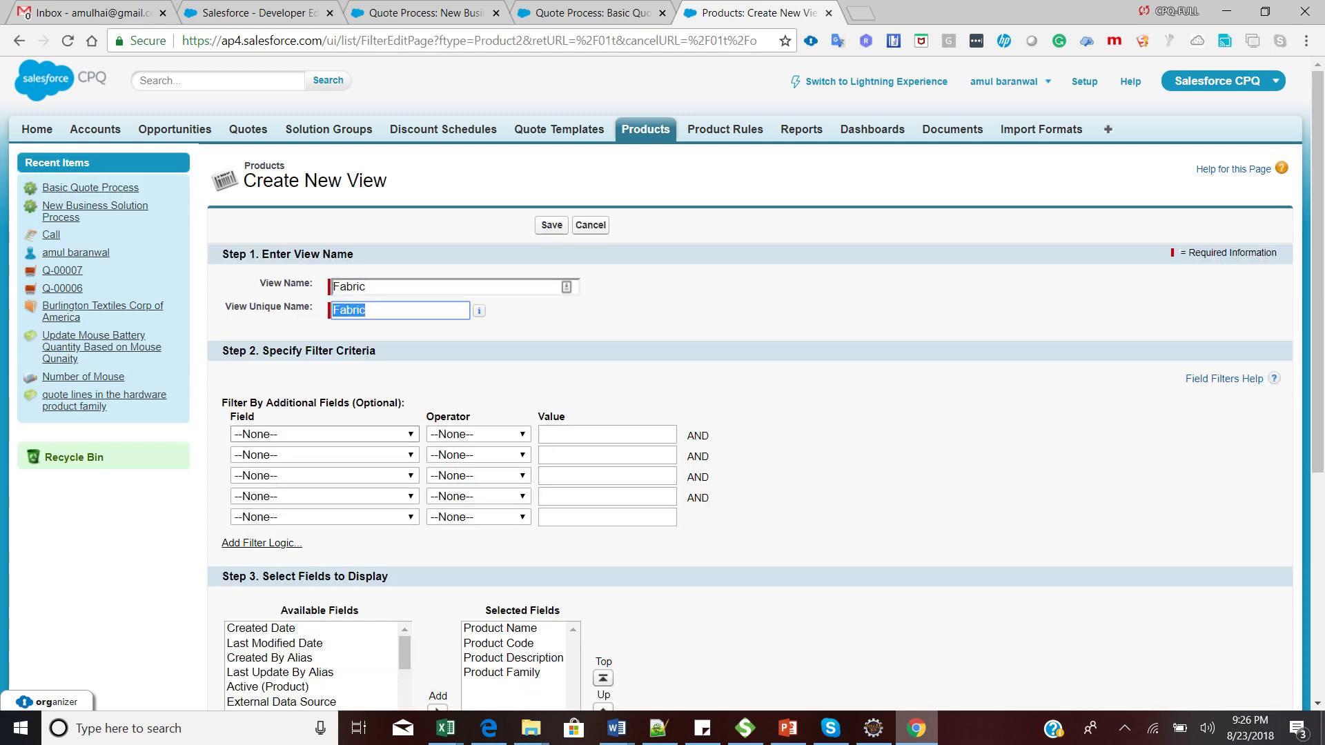
# Filter the new view to products whose Product Family equals Fabric.
pyautogui.click(324, 434)
pyautogui.click(317, 107)
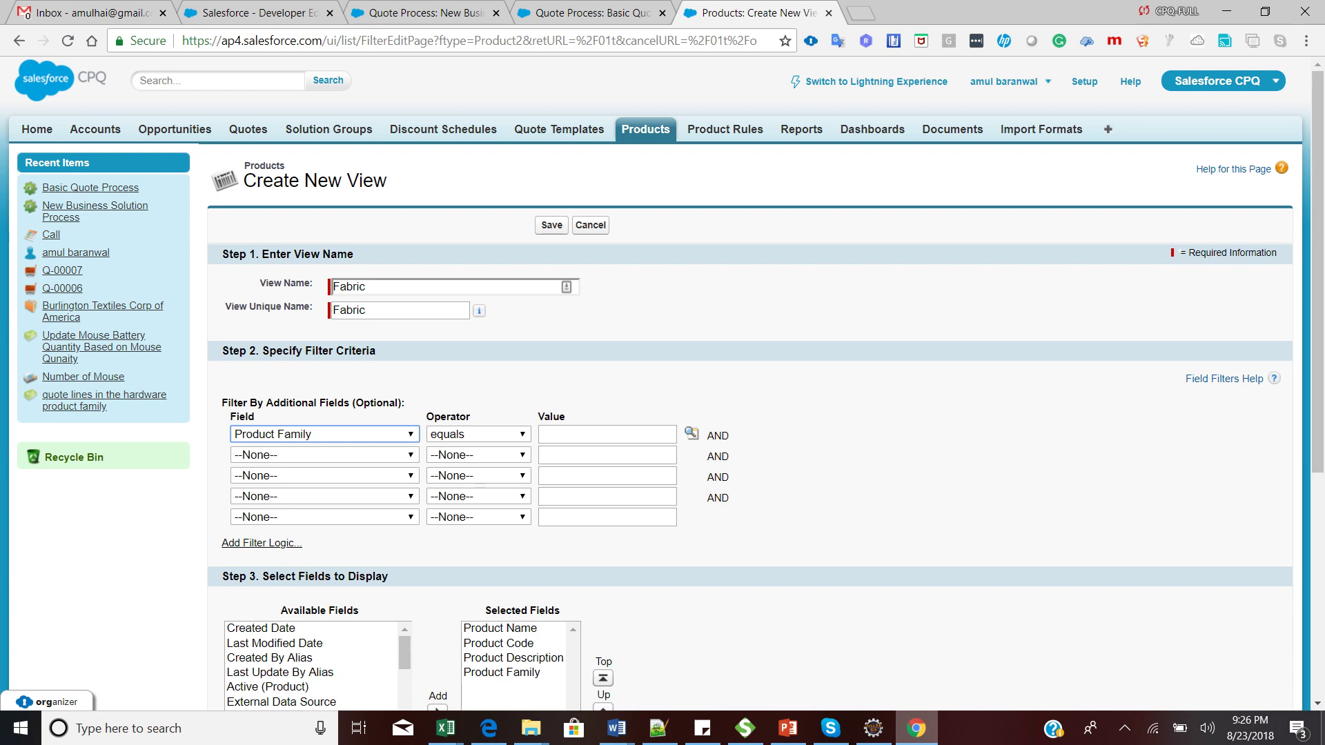
pyautogui.click(275, 303)
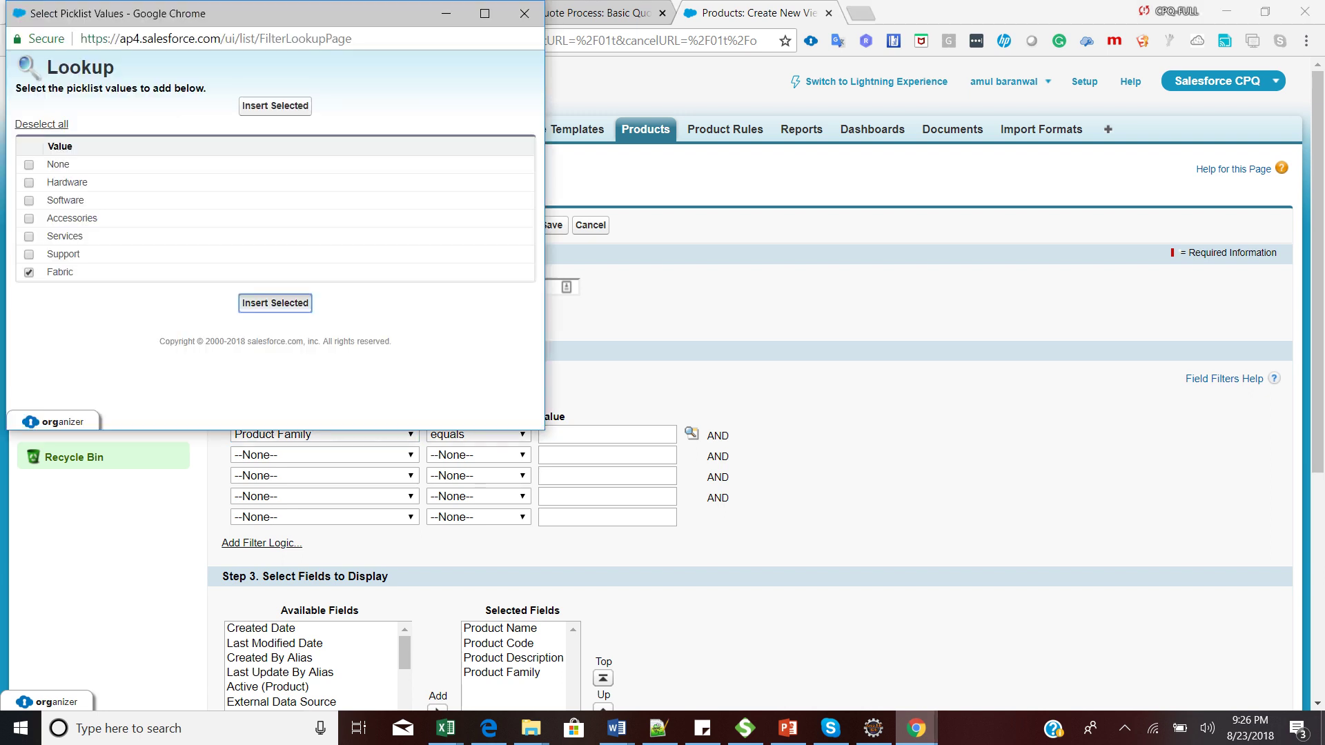
pyautogui.press('Return')
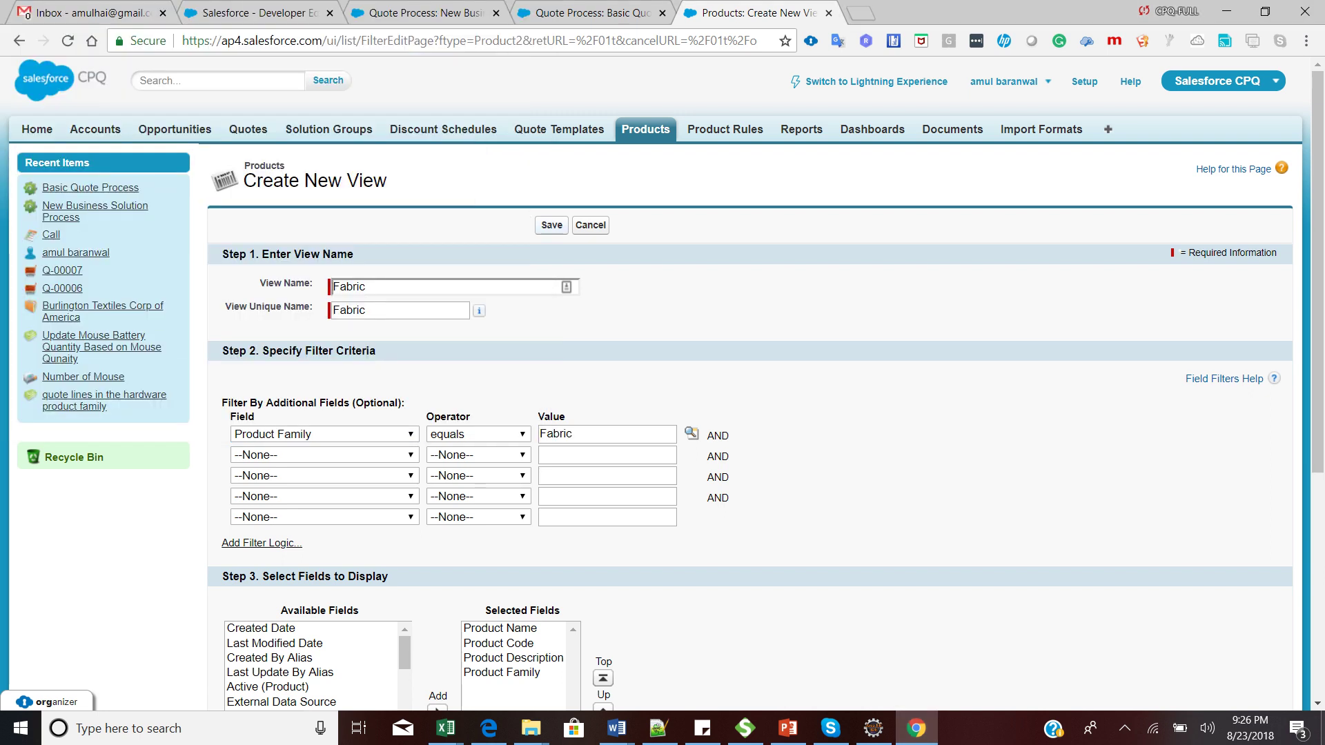
# Add Fabric Type, Length and Width to the view's displayed fields.
pyautogui.scroll(-2, 663, 384)
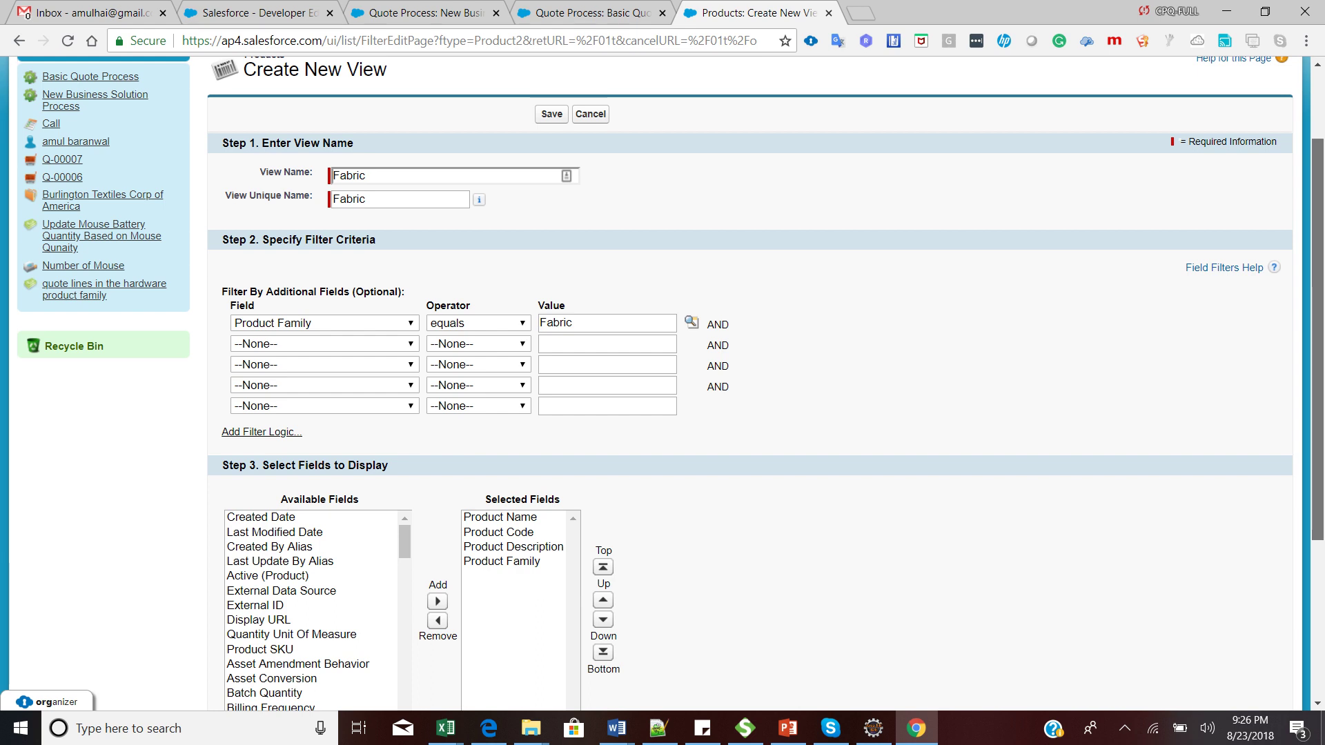
pyautogui.scroll(-2, 663, 383)
pyautogui.click(268, 450)
pyautogui.press('f')
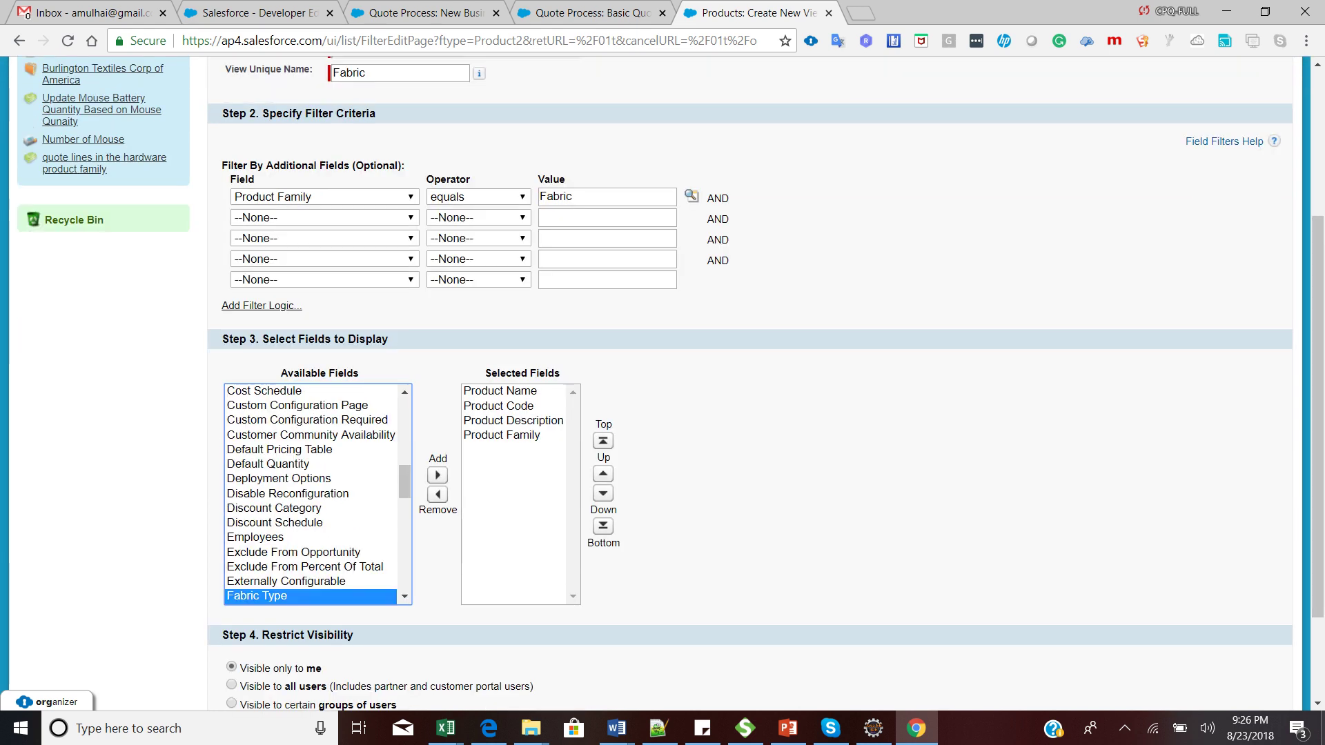
pyautogui.click(437, 475)
pyautogui.click(286, 581)
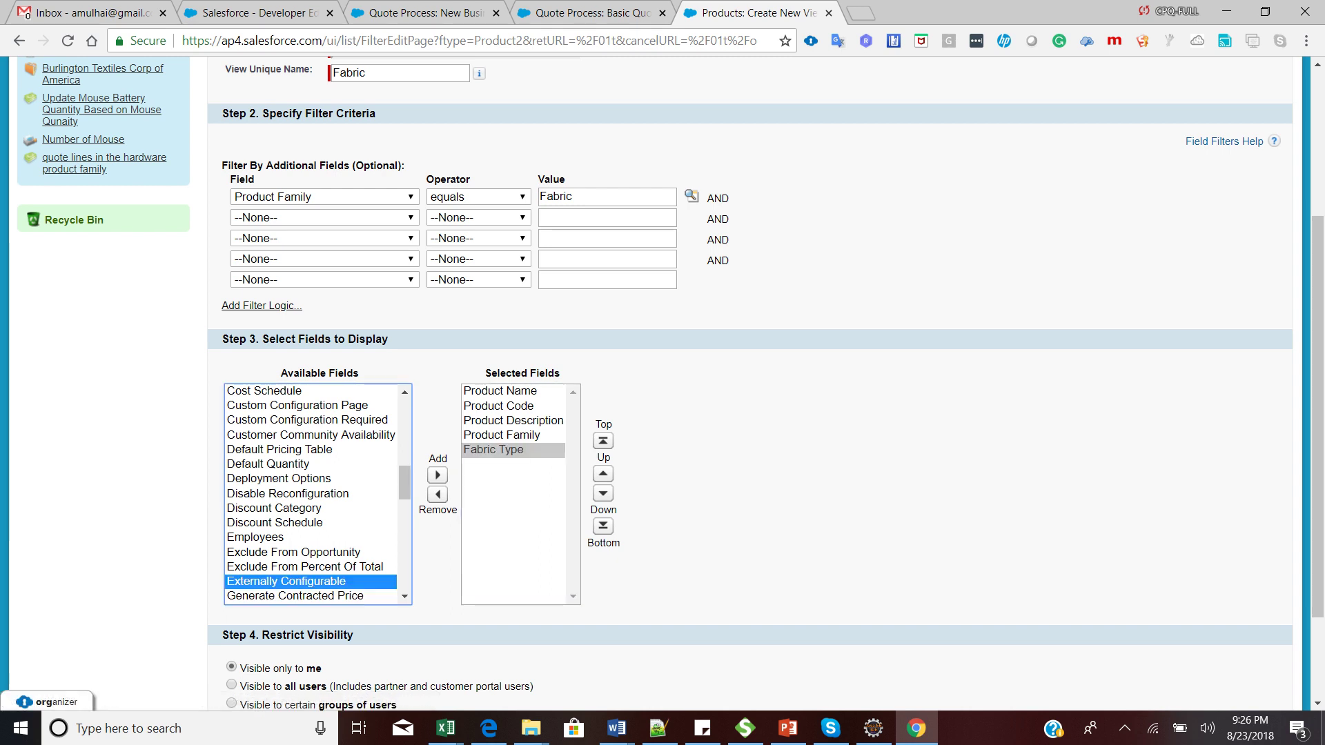
pyautogui.press('l')
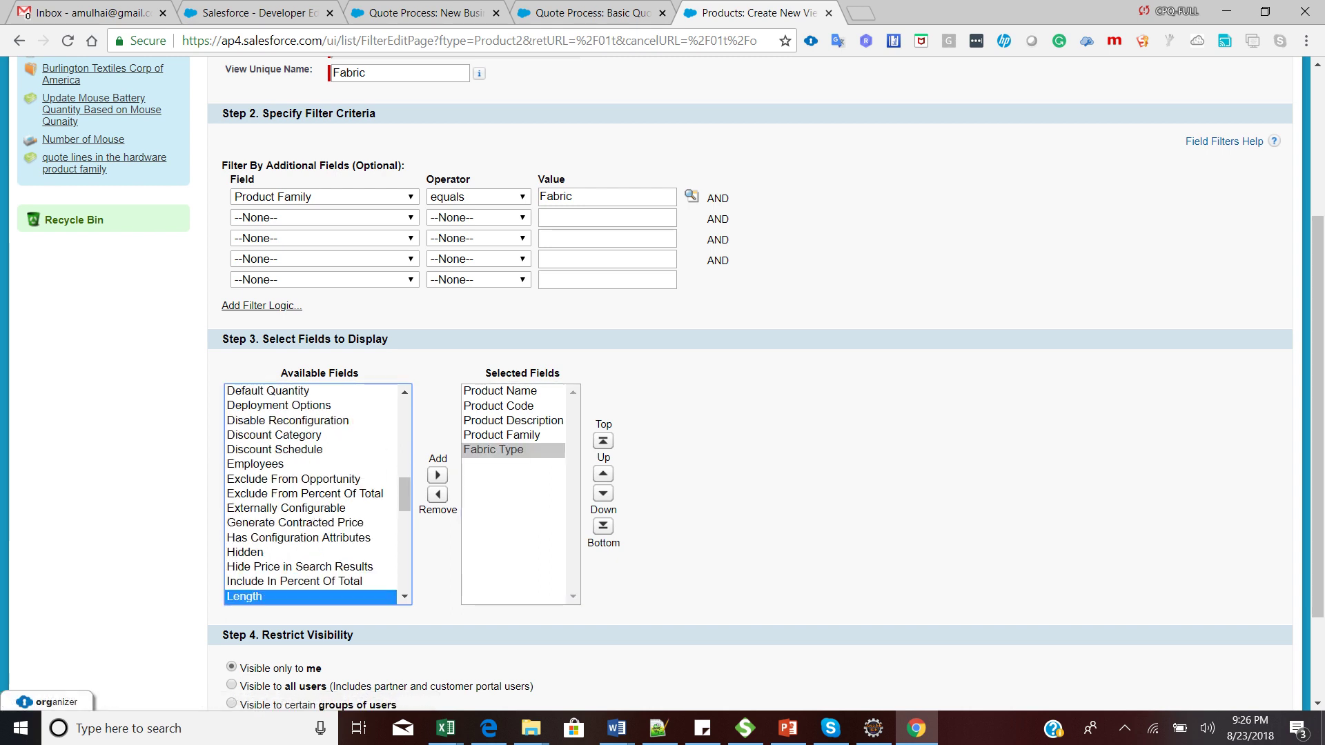
pyautogui.click(437, 475)
pyautogui.click(366, 480)
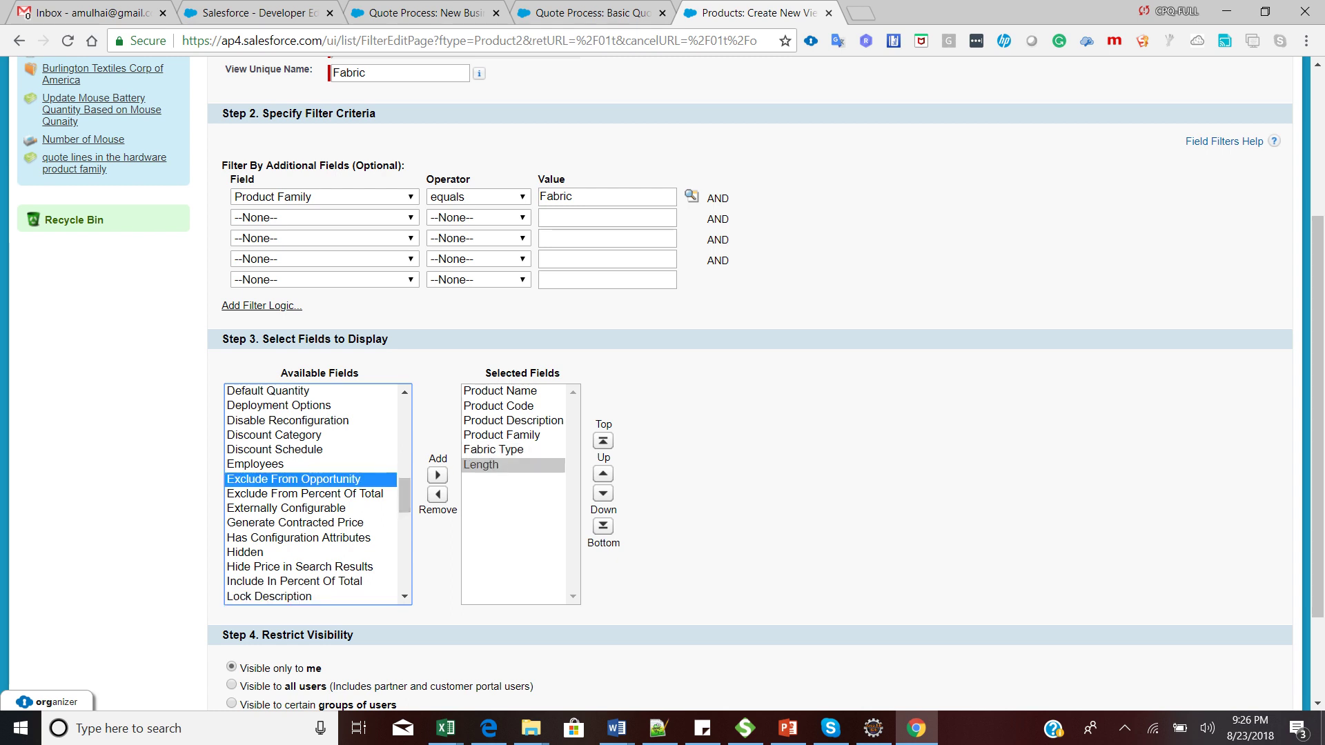
pyautogui.press('w')
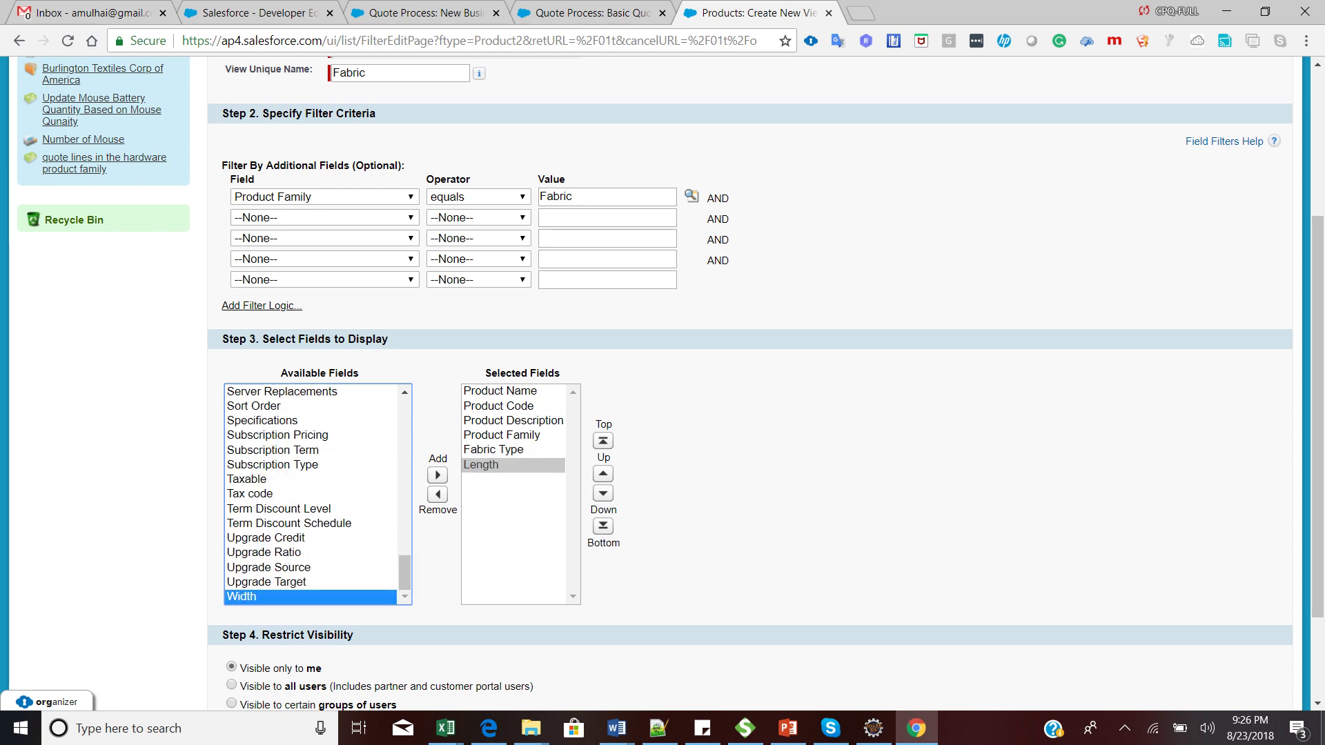
pyautogui.press('Right')
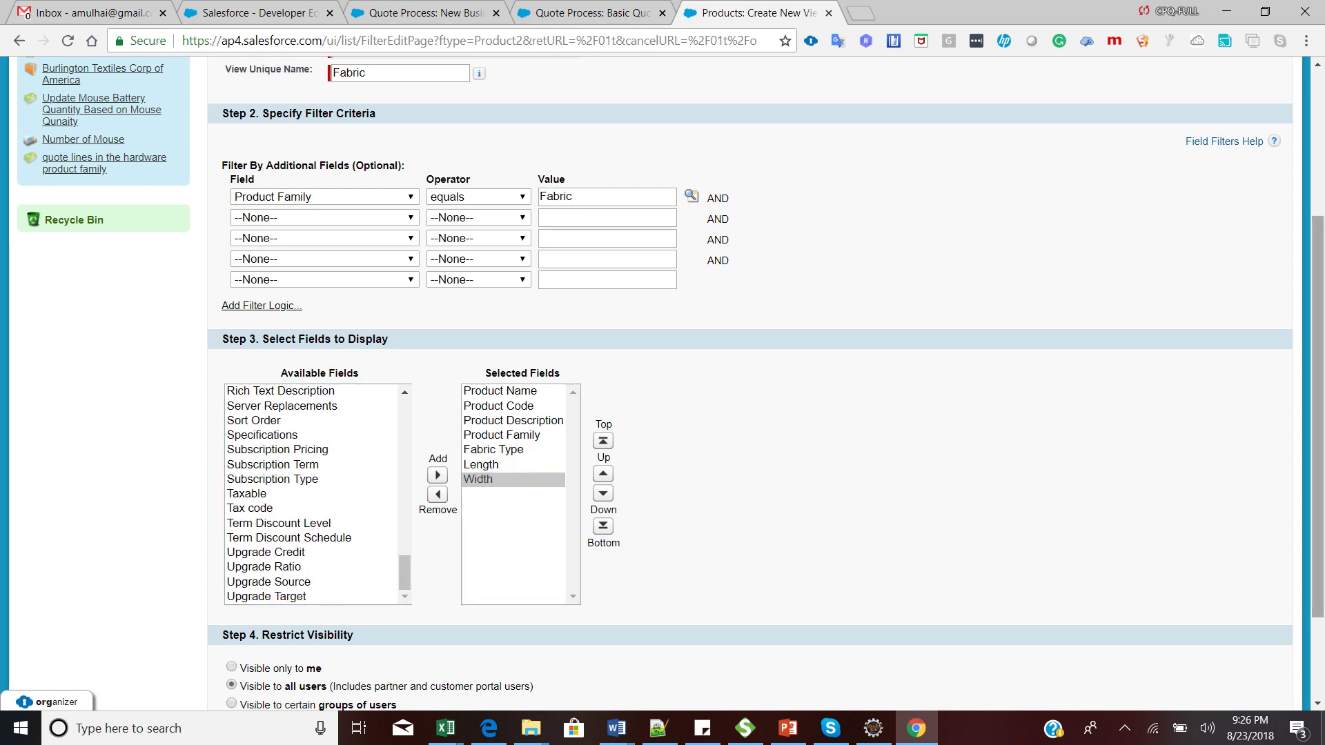
# Save the Fabric list view with visibility to all users.
pyautogui.scroll(-2, 663, 379)
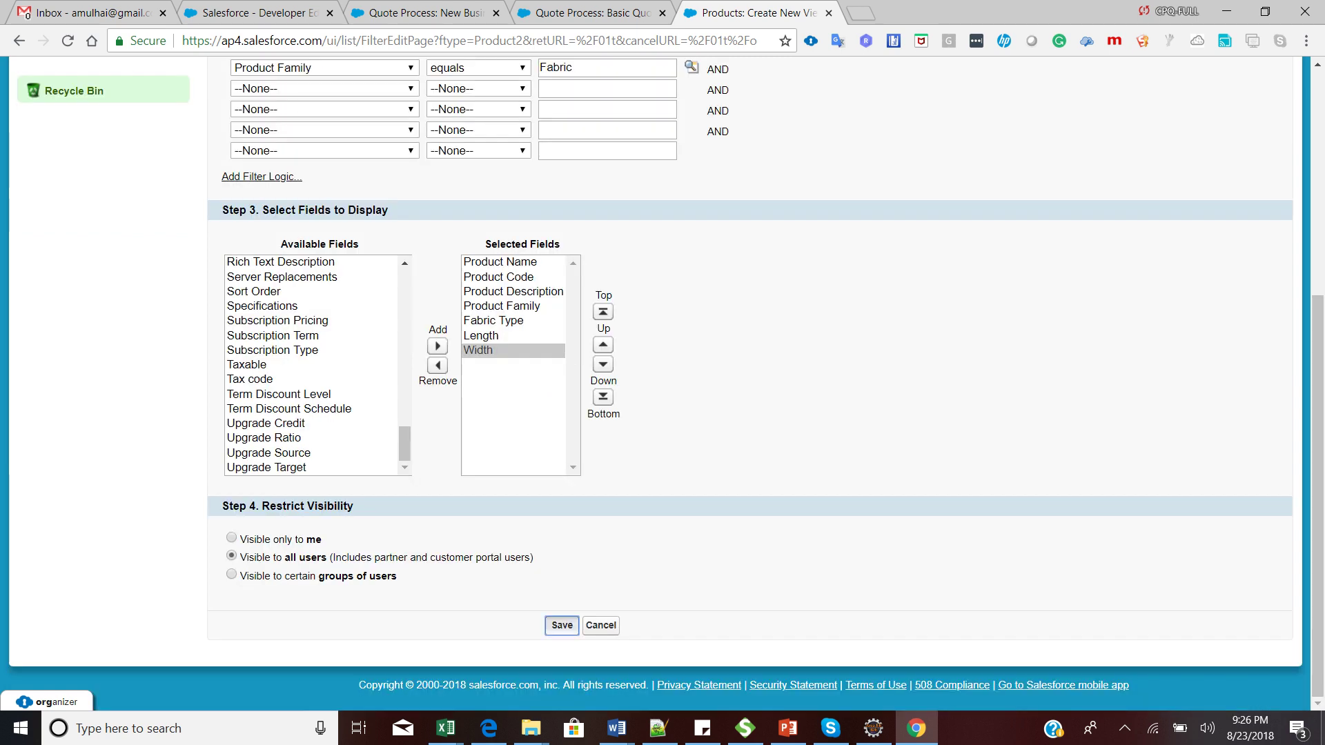
pyautogui.press('Return')
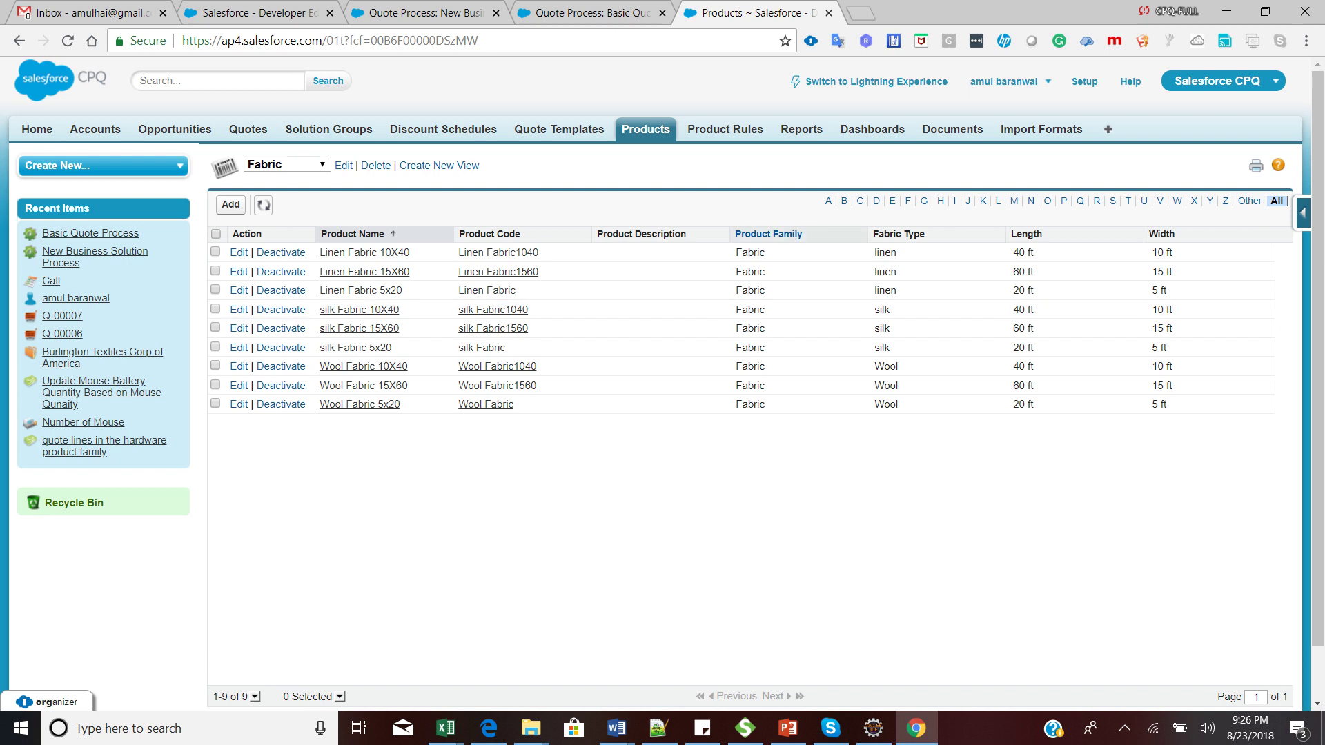
# Open the Linen Fabric 10X40 product in a new browser tab and inspect its Product Family options without changing them.
pyautogui.keyDown('ctrl'); pyautogui.click(725, 130); pyautogui.keyUp('ctrl')
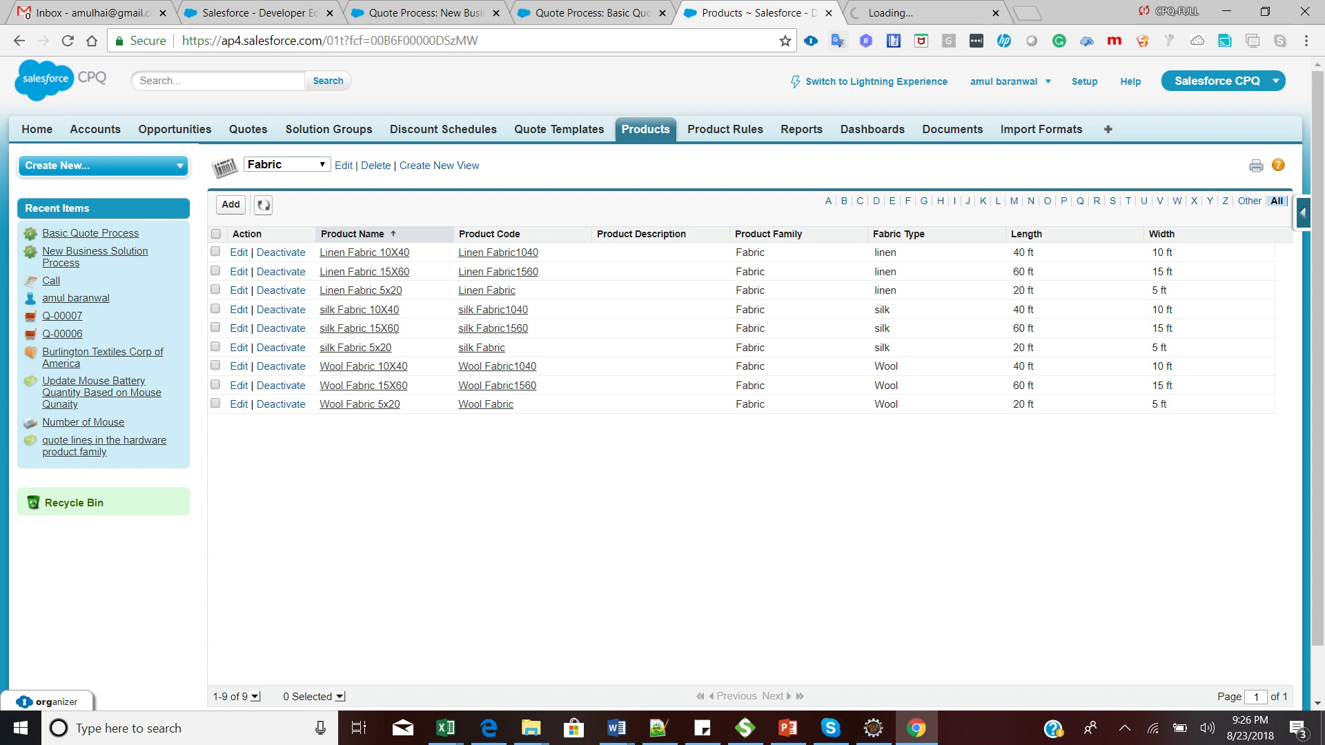
pyautogui.hotkey('ctrl', 'Tab')
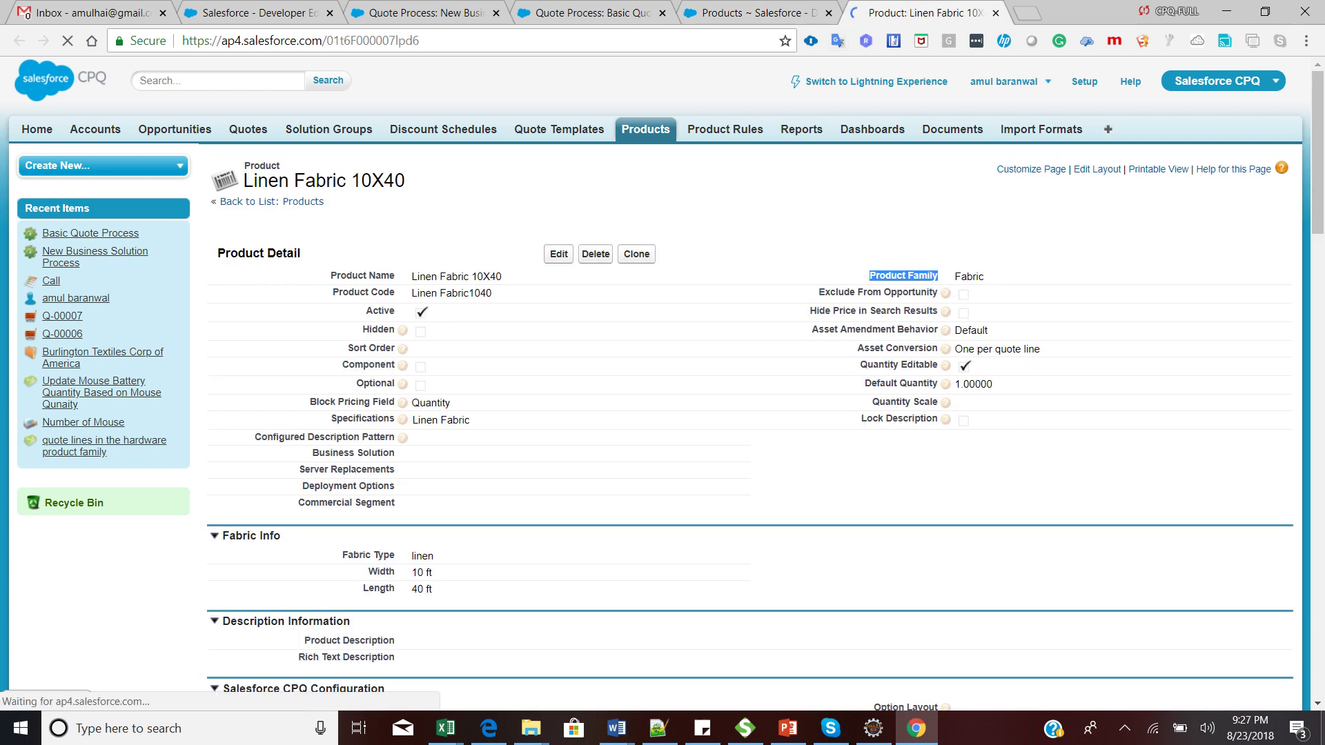
pyautogui.doubleClick(969, 282)
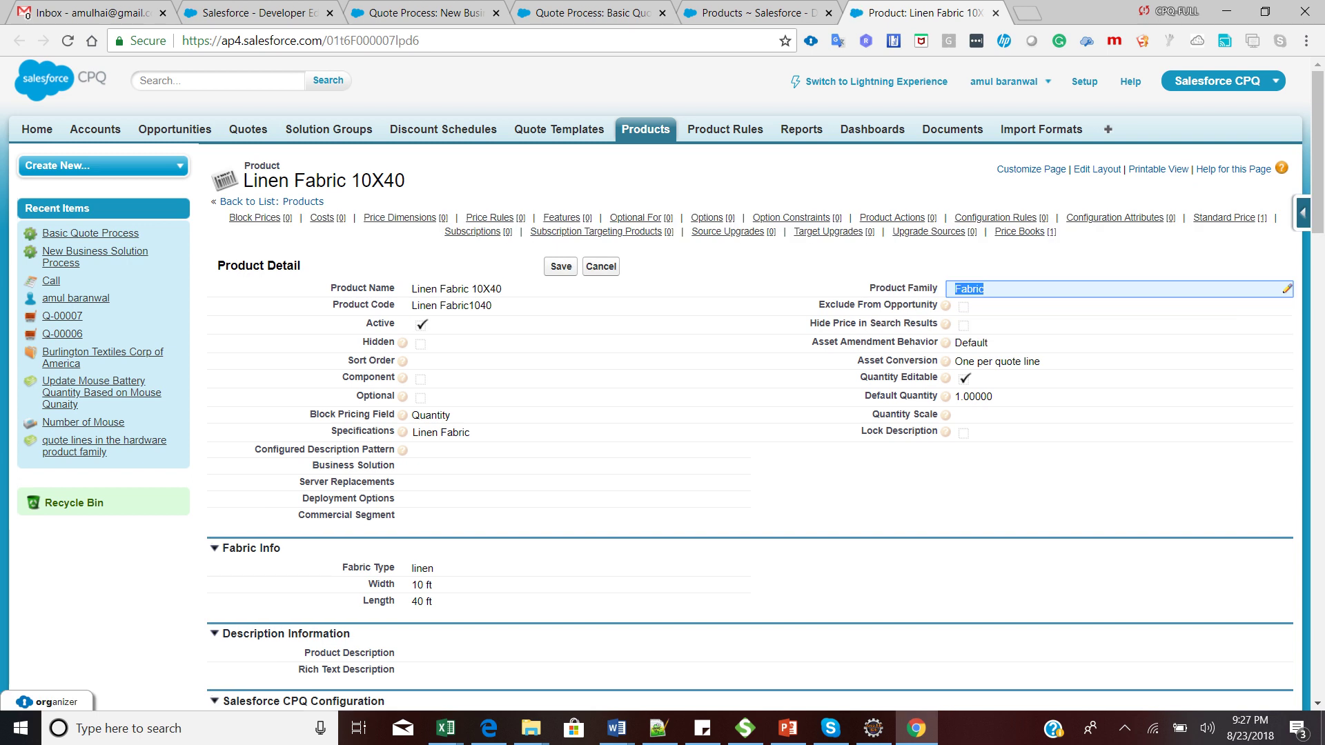
pyautogui.click(989, 291)
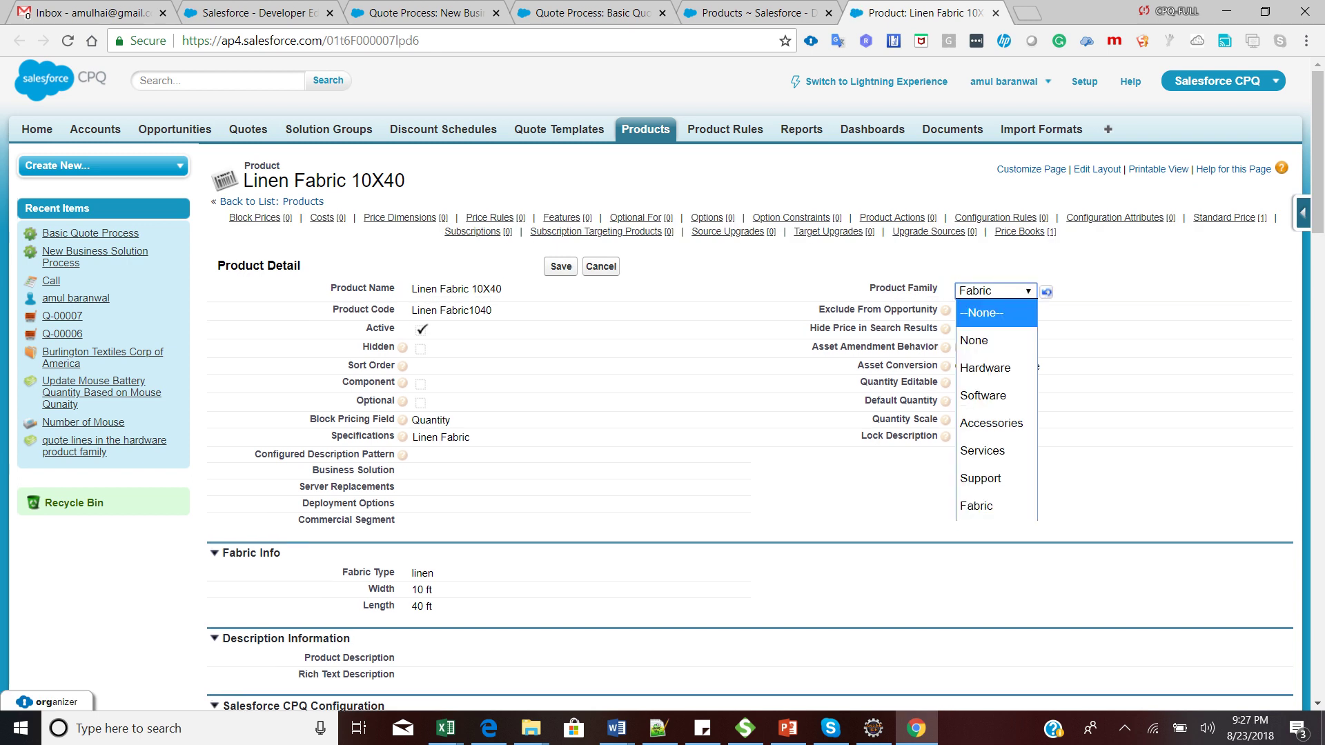
pyautogui.press('Escape')
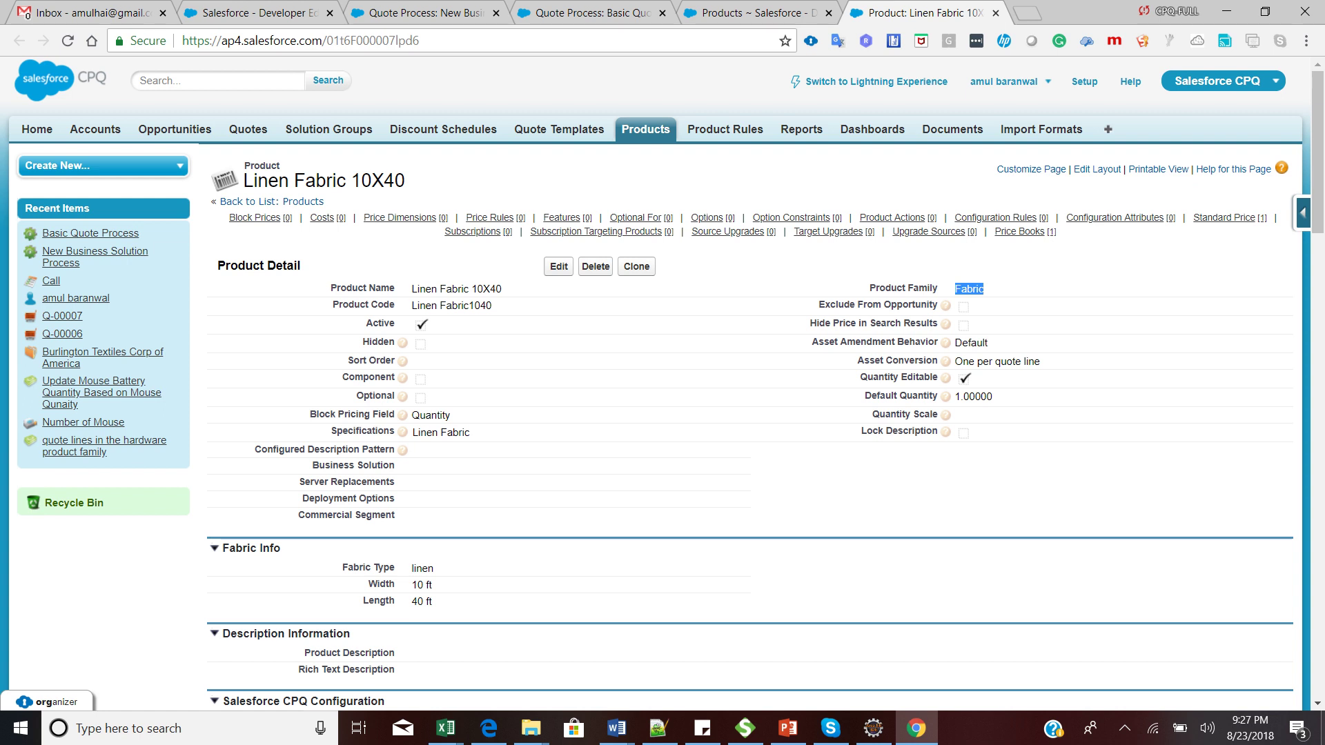
# Inspect the product's Fabric Info section and the available options for Fabric Type, Width and Length without changing them.
pyautogui.moveTo(342, 567); pyautogui.dragTo(423, 602)
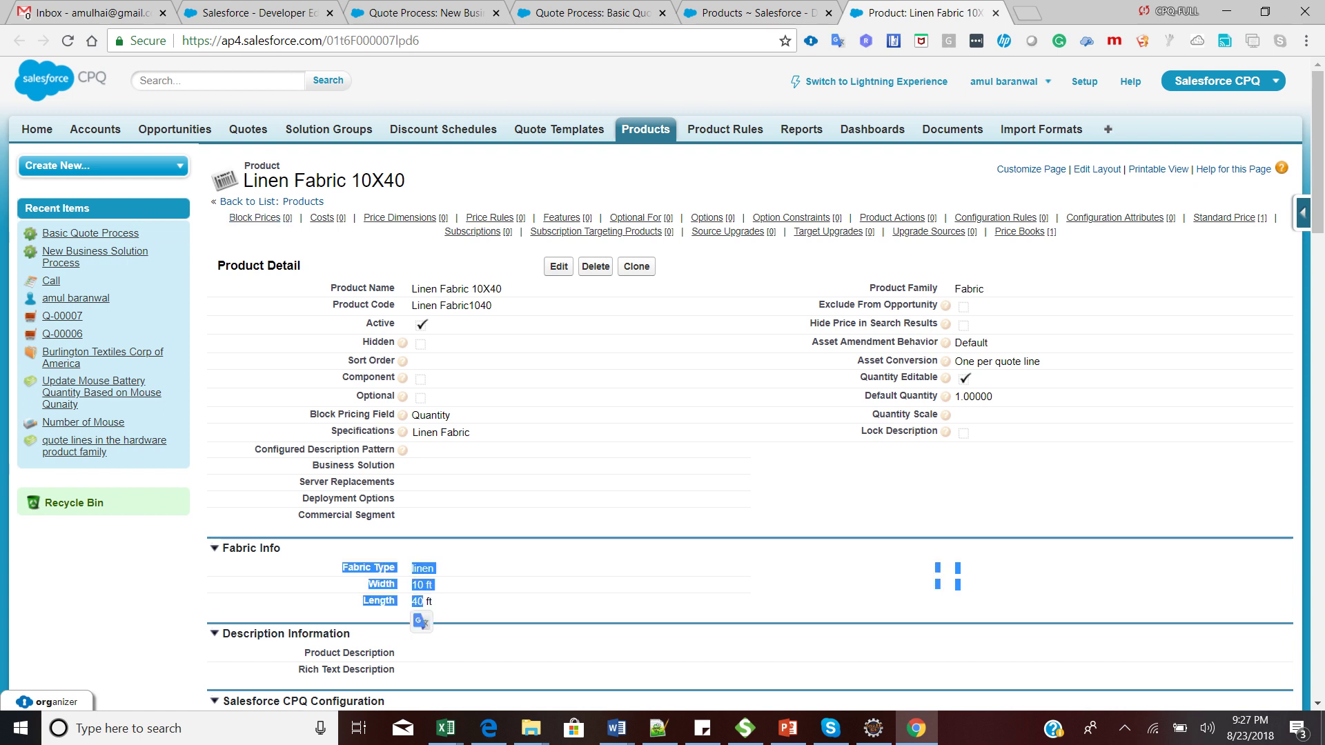
pyautogui.moveTo(407, 182); pyautogui.dragTo(305, 181)
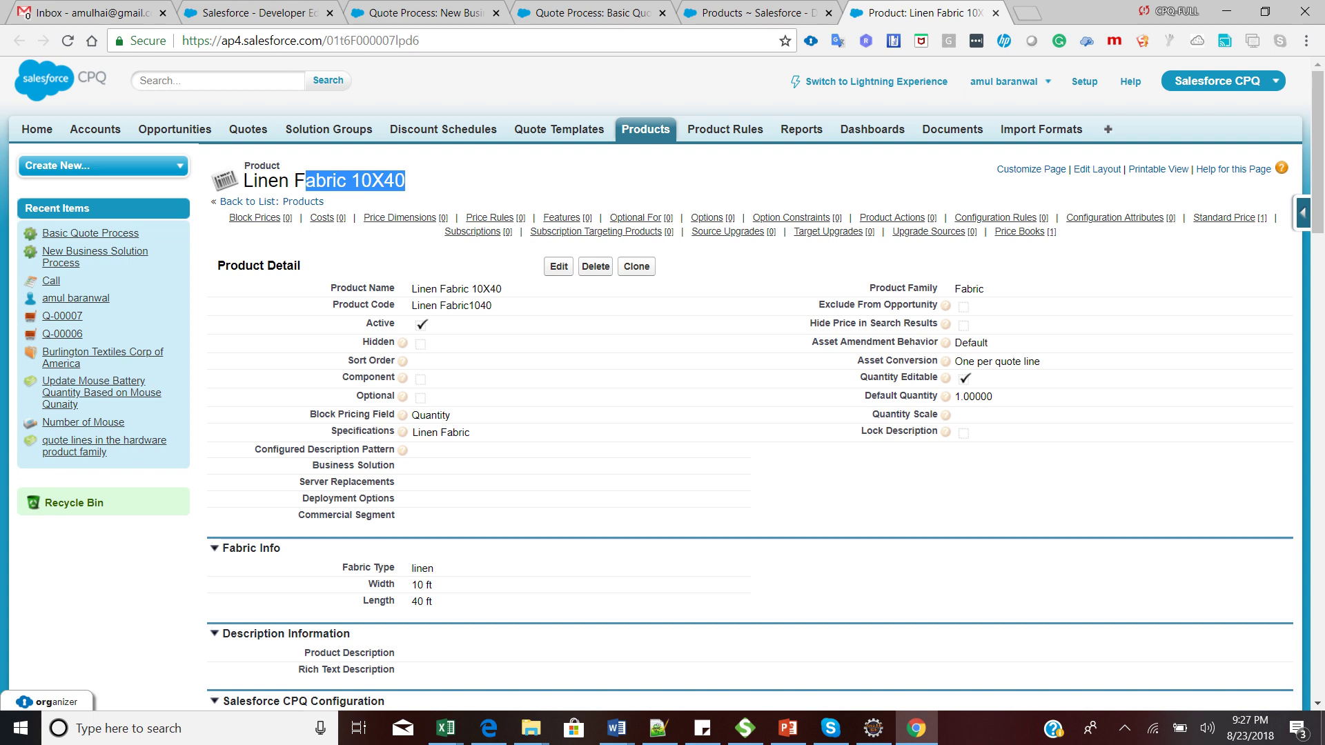
pyautogui.doubleClick(424, 569)
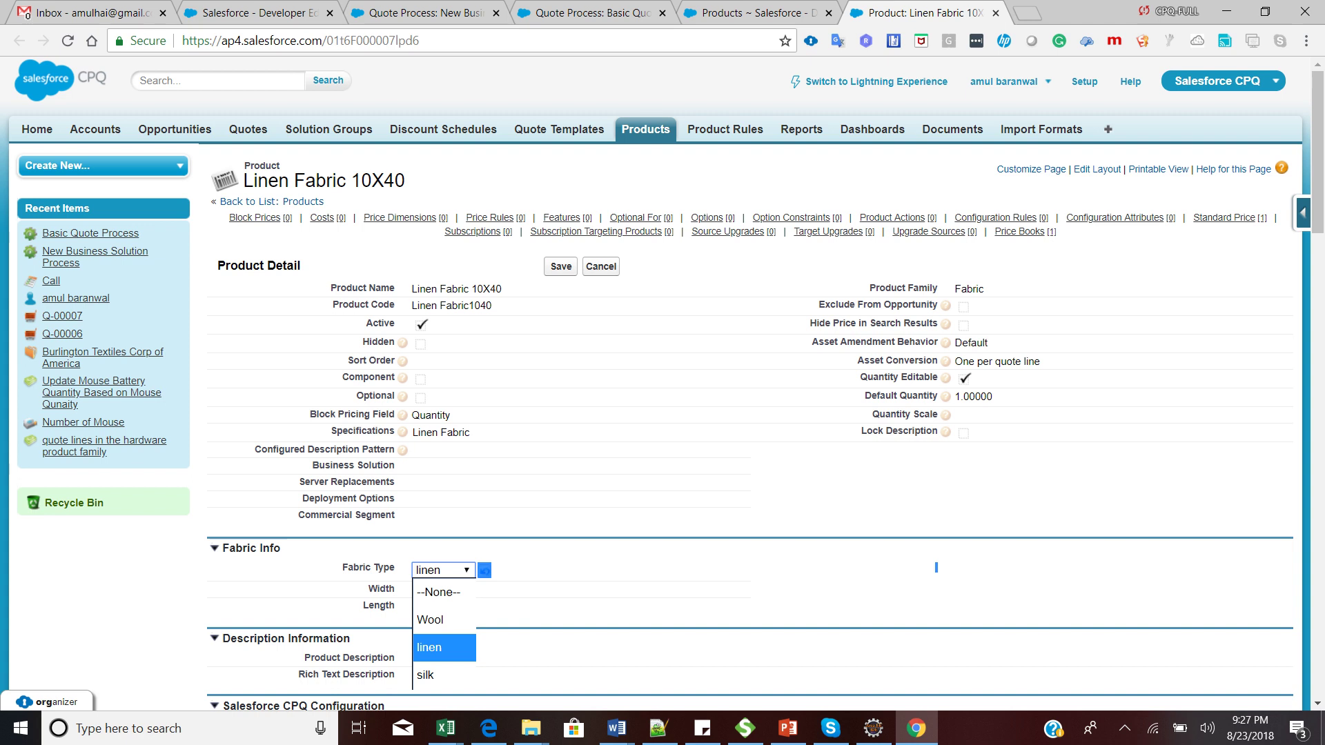
pyautogui.doubleClick(430, 588)
pyautogui.click(443, 587)
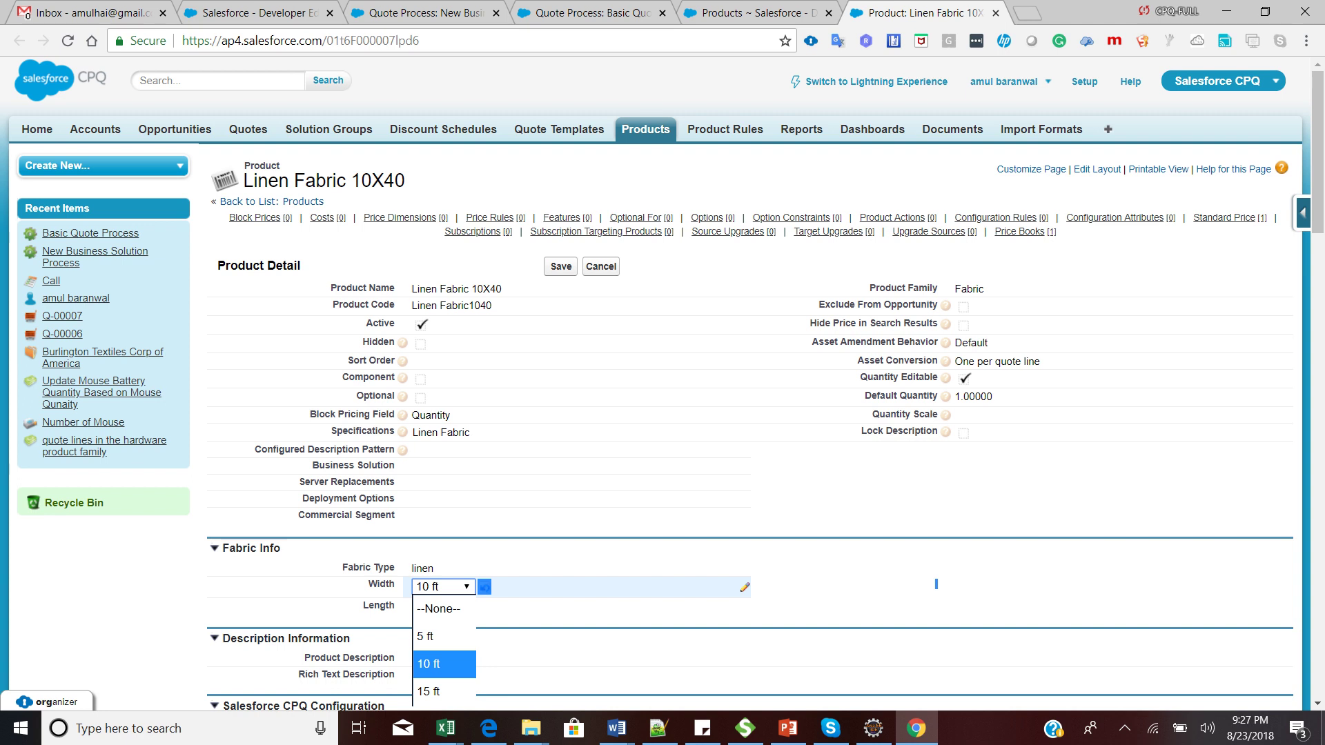
pyautogui.press('Tab')
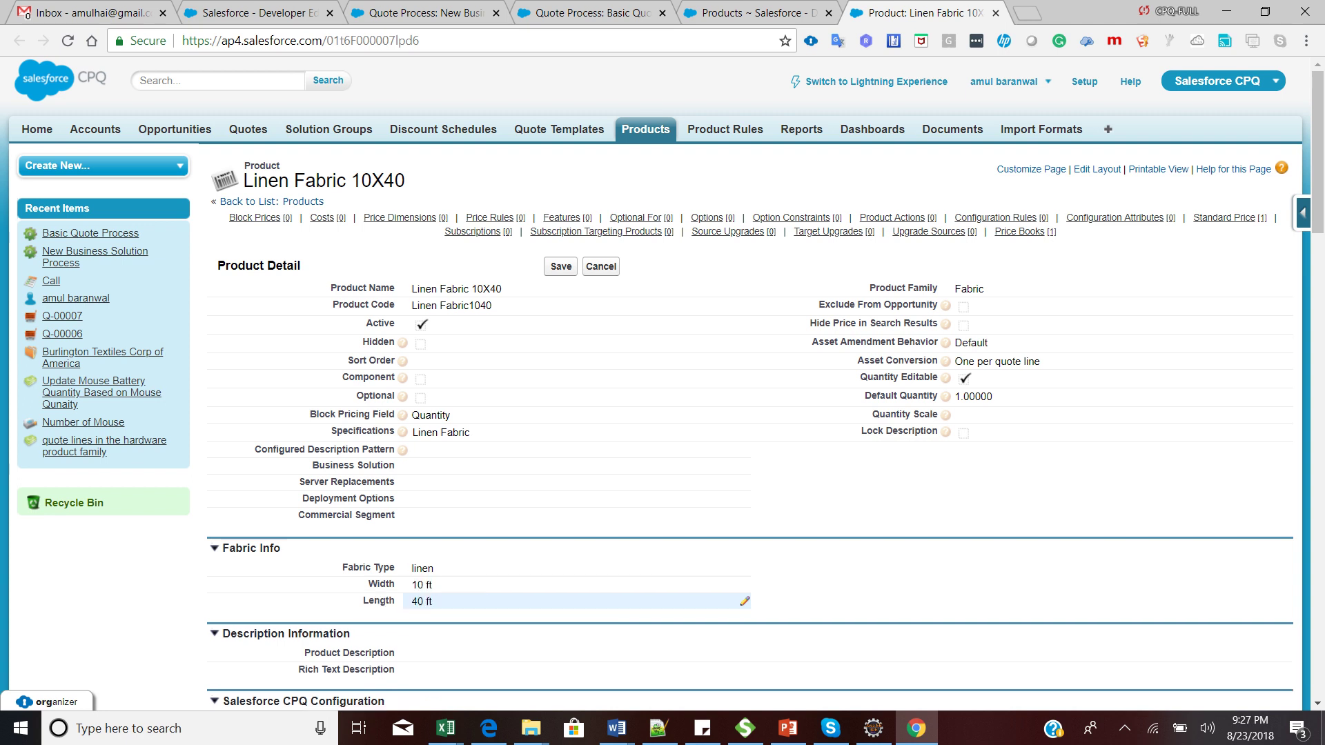
pyautogui.doubleClick(429, 601)
pyautogui.click(443, 603)
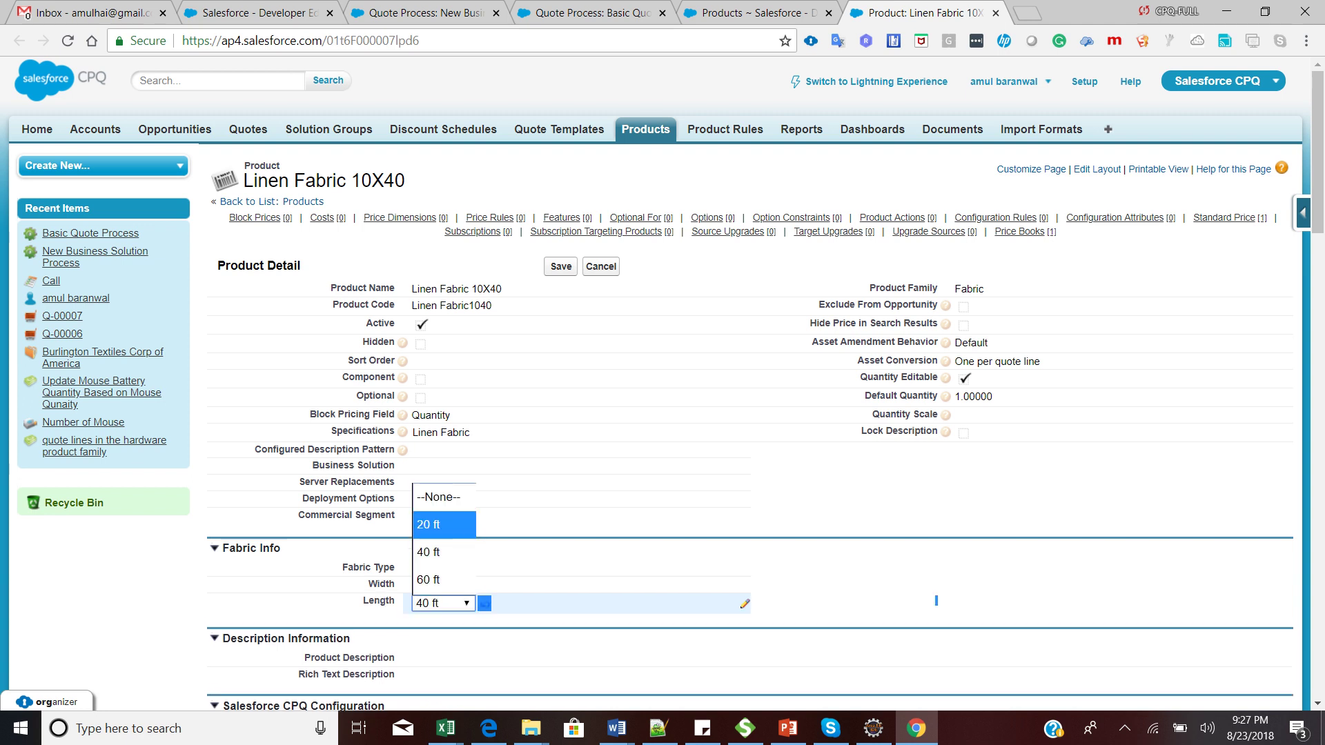
pyautogui.press('Down')
pyautogui.press('Down')
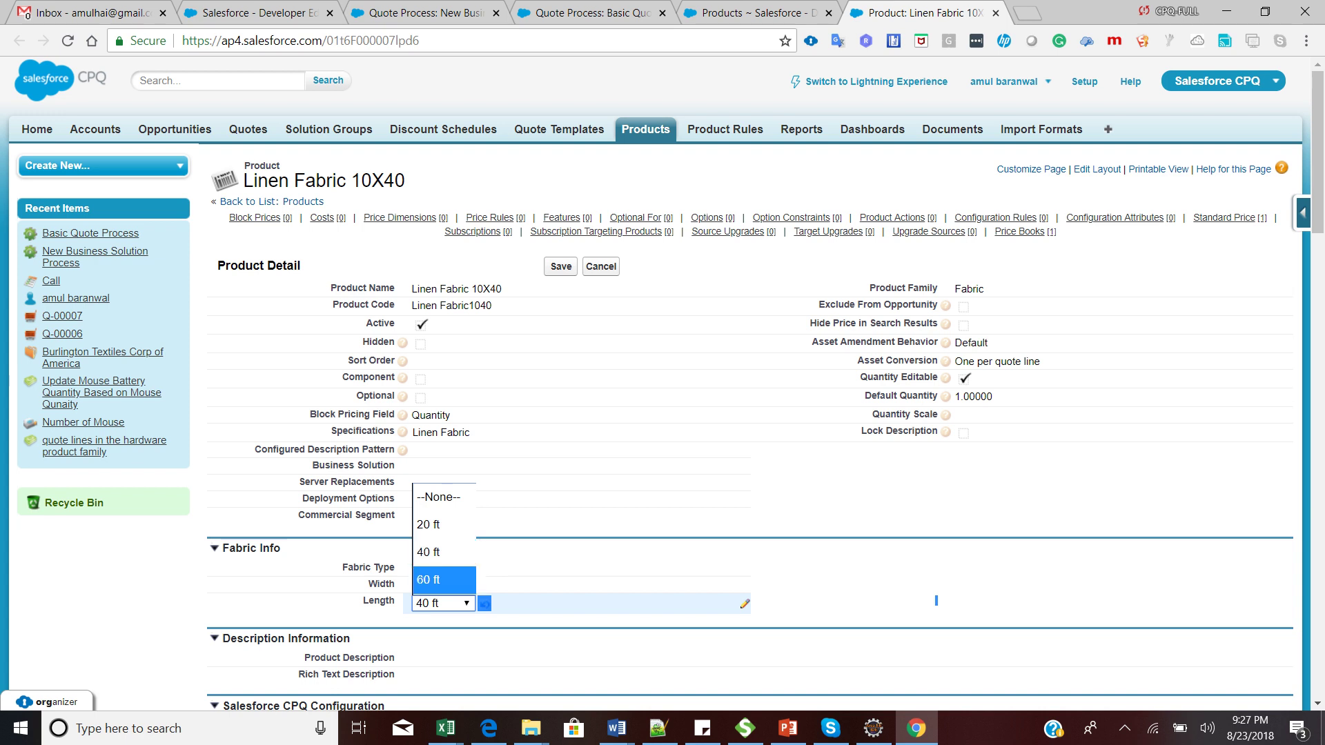
pyautogui.press('Escape')
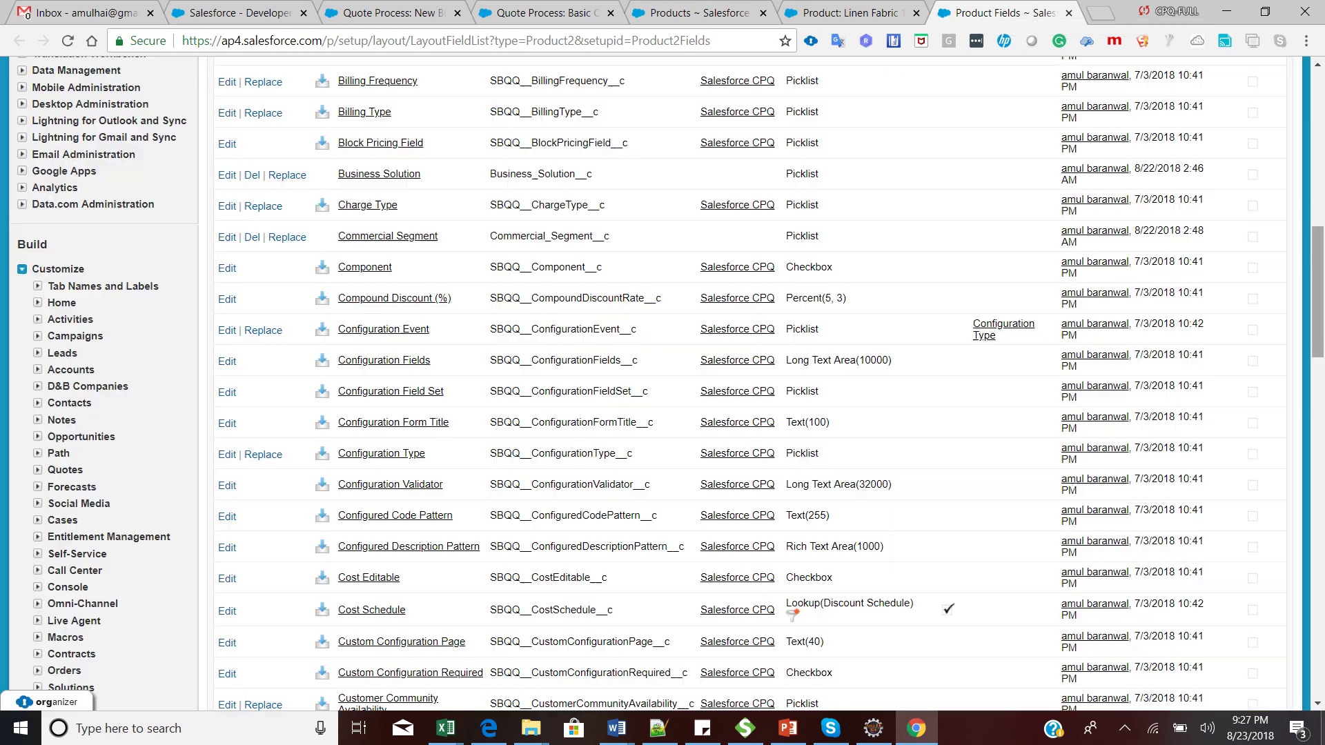
# Search the Product Fields setup page for "Fab" to locate the Fabric Type field.
pyautogui.hotkey('ctrl', 'f')
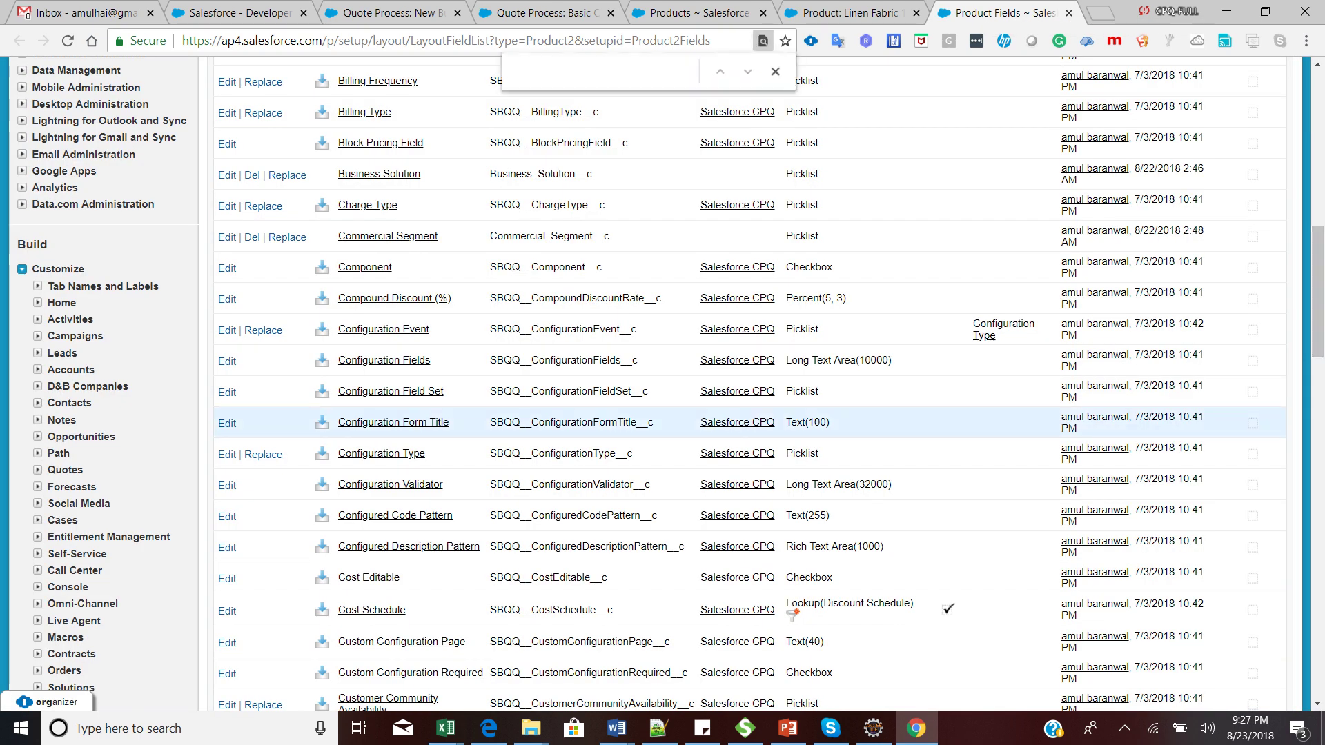
pyautogui.write('F')
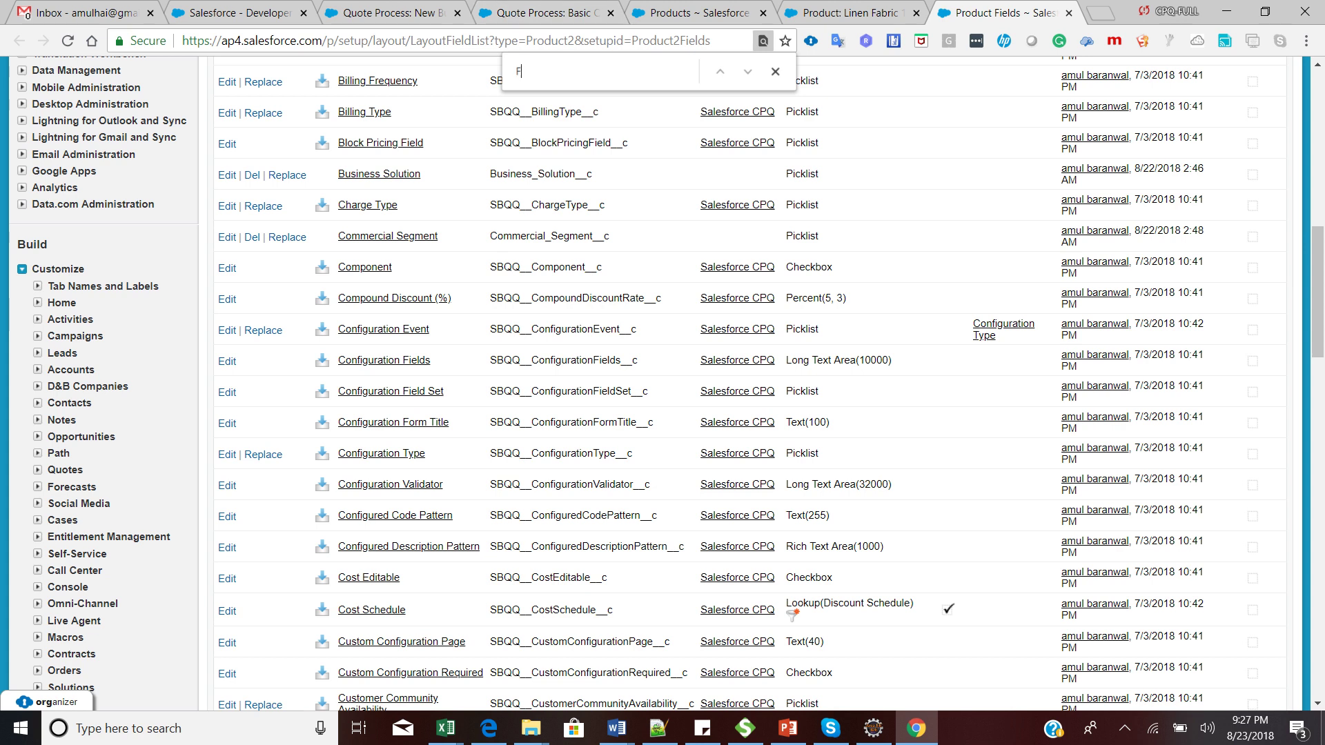
pyautogui.write('ab')
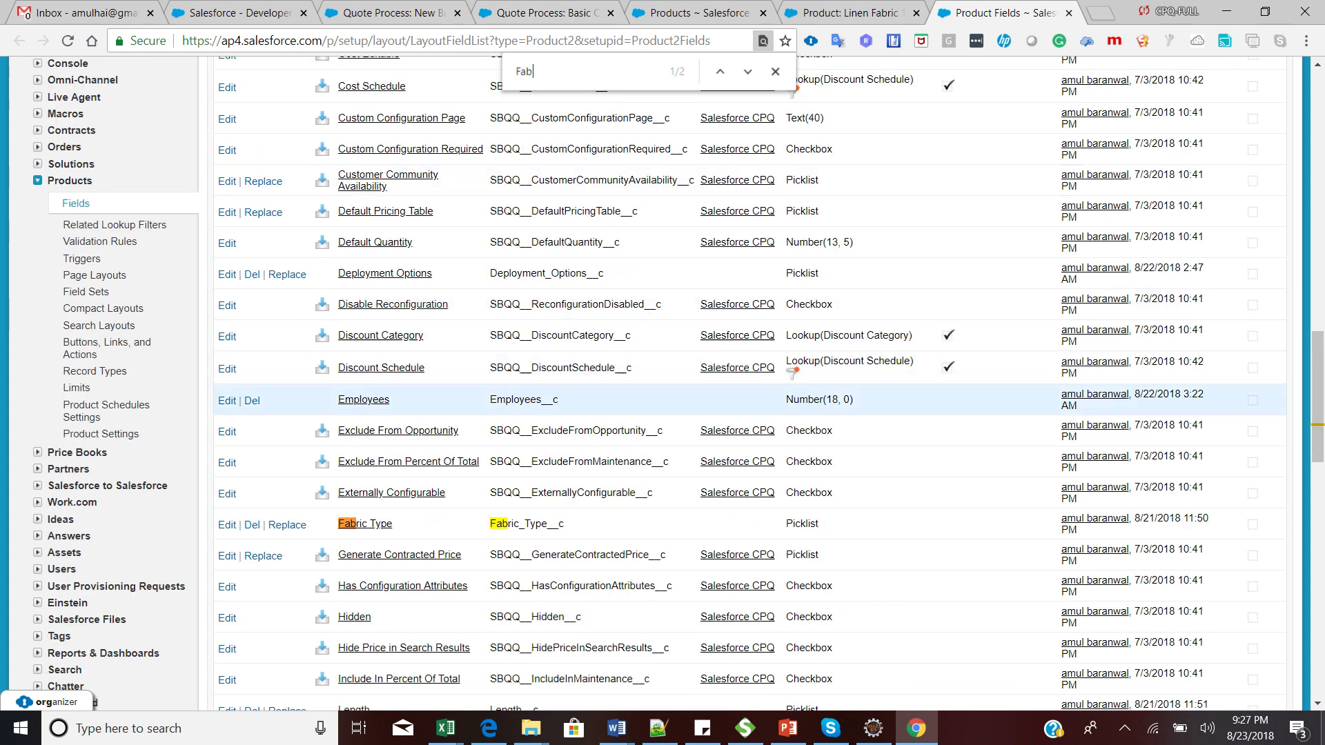
pyautogui.hotkey('ctrl', 'f')
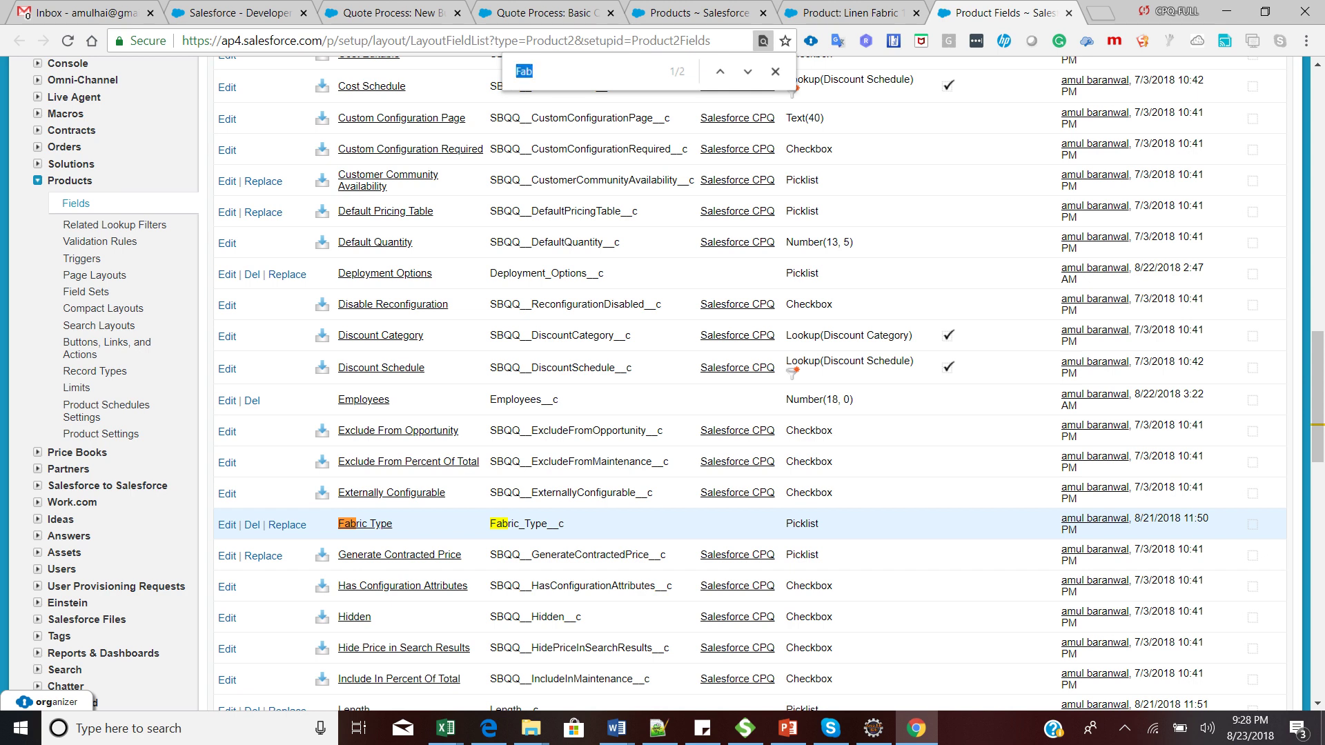
# Search the Product Fields setup page for "Wid" and "leng" to locate the Width and Length fields.
pyautogui.write('Wi')
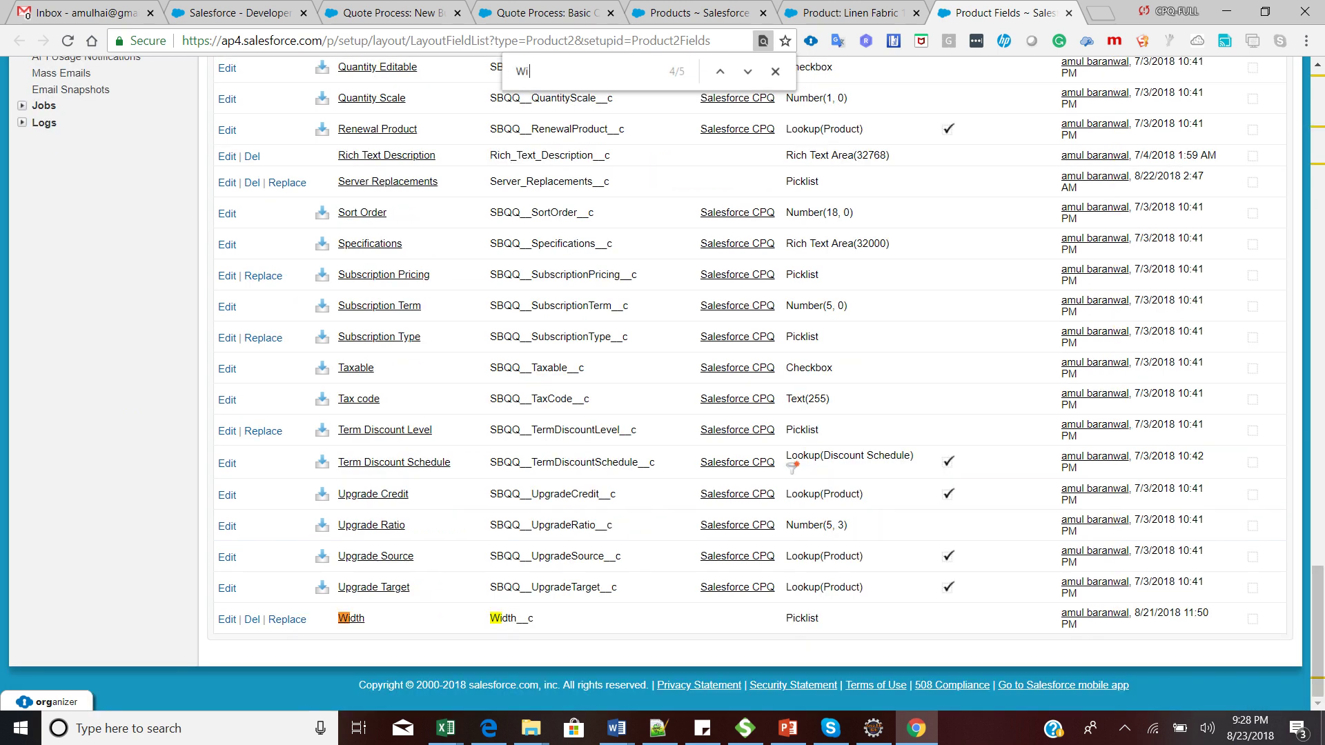
pyautogui.write('d')
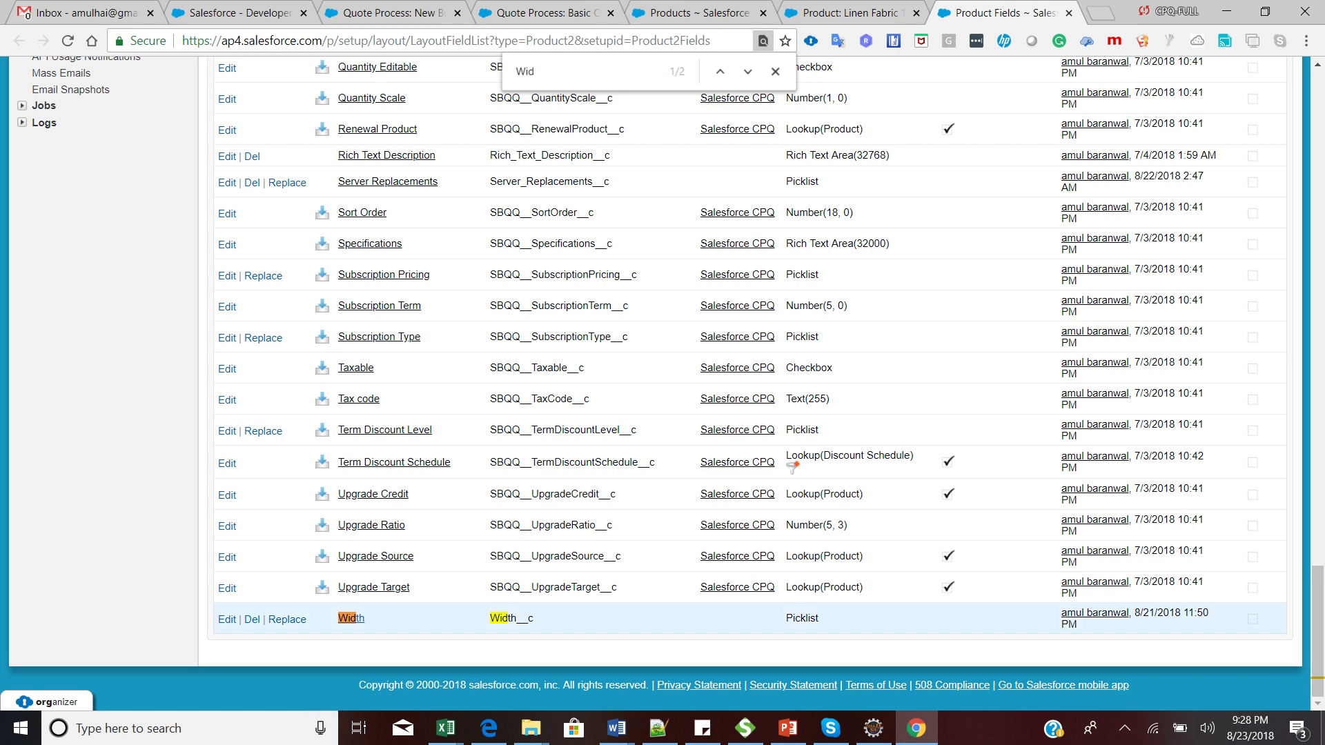
pyautogui.hotkey('ctrl', 'f')
pyautogui.write('leng')
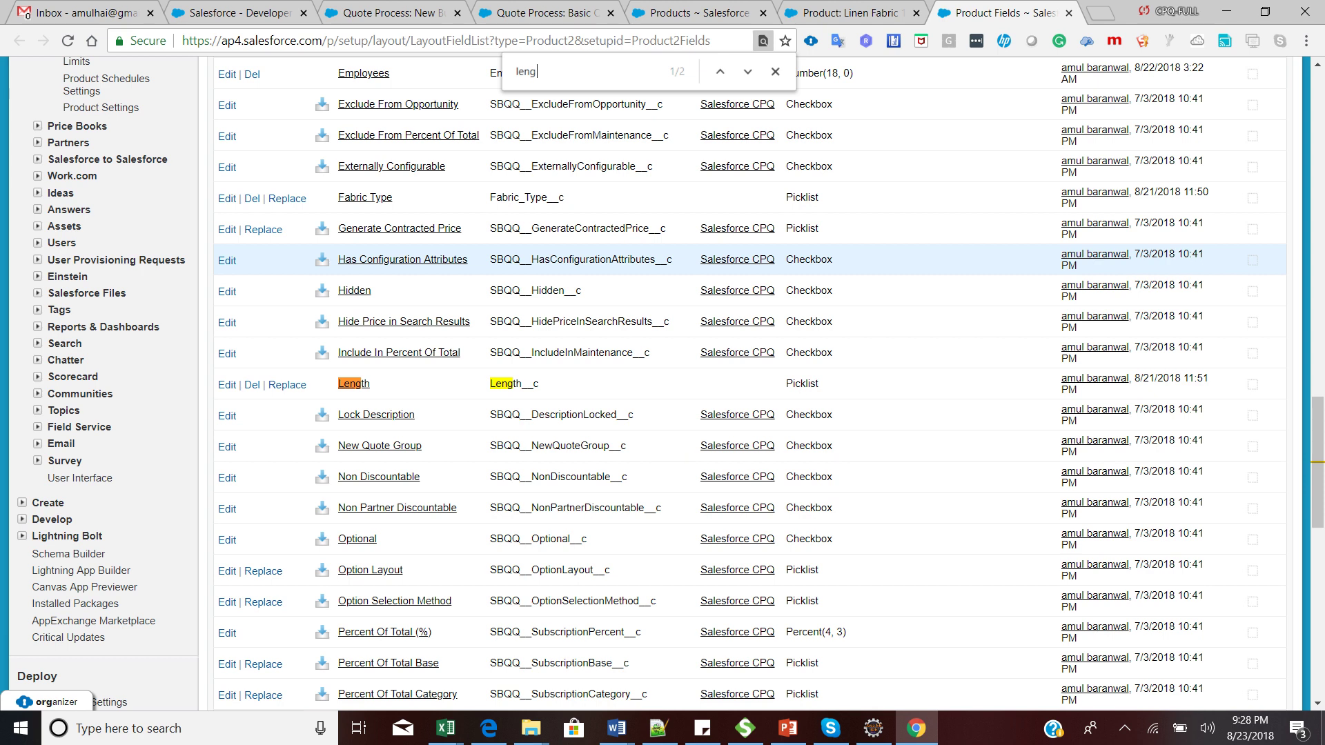
# Open Quote Processes from the full list of Salesforce tabs and bring up a blank New Quote Process form.
pyautogui.click(698, 13)
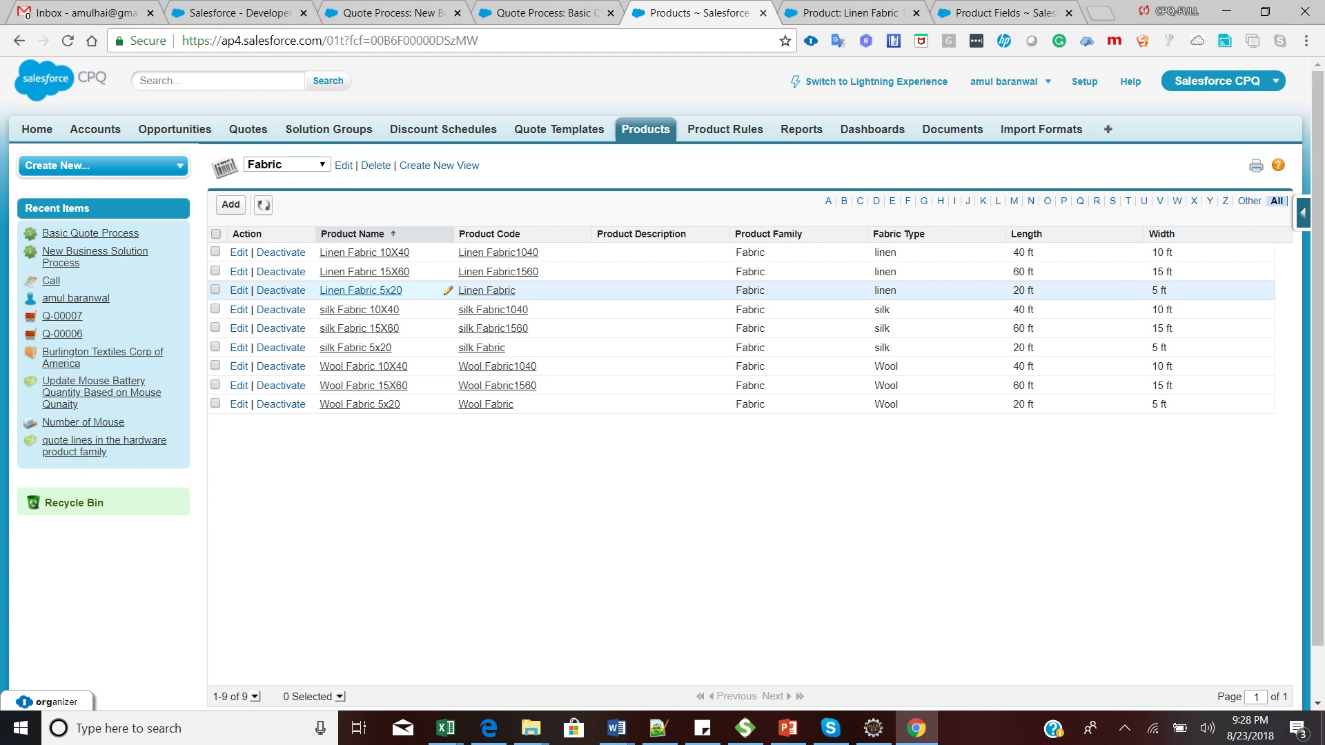
pyautogui.click(365, 252)
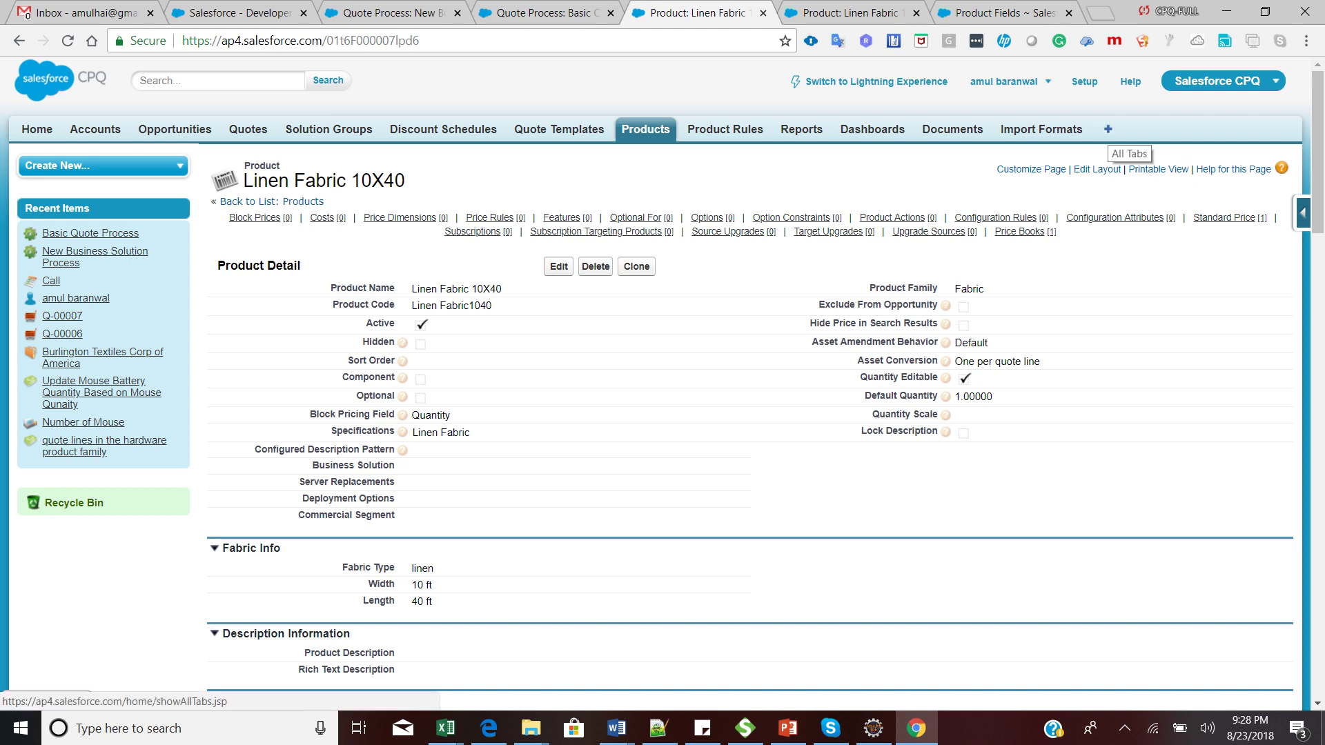
pyautogui.click(1107, 130)
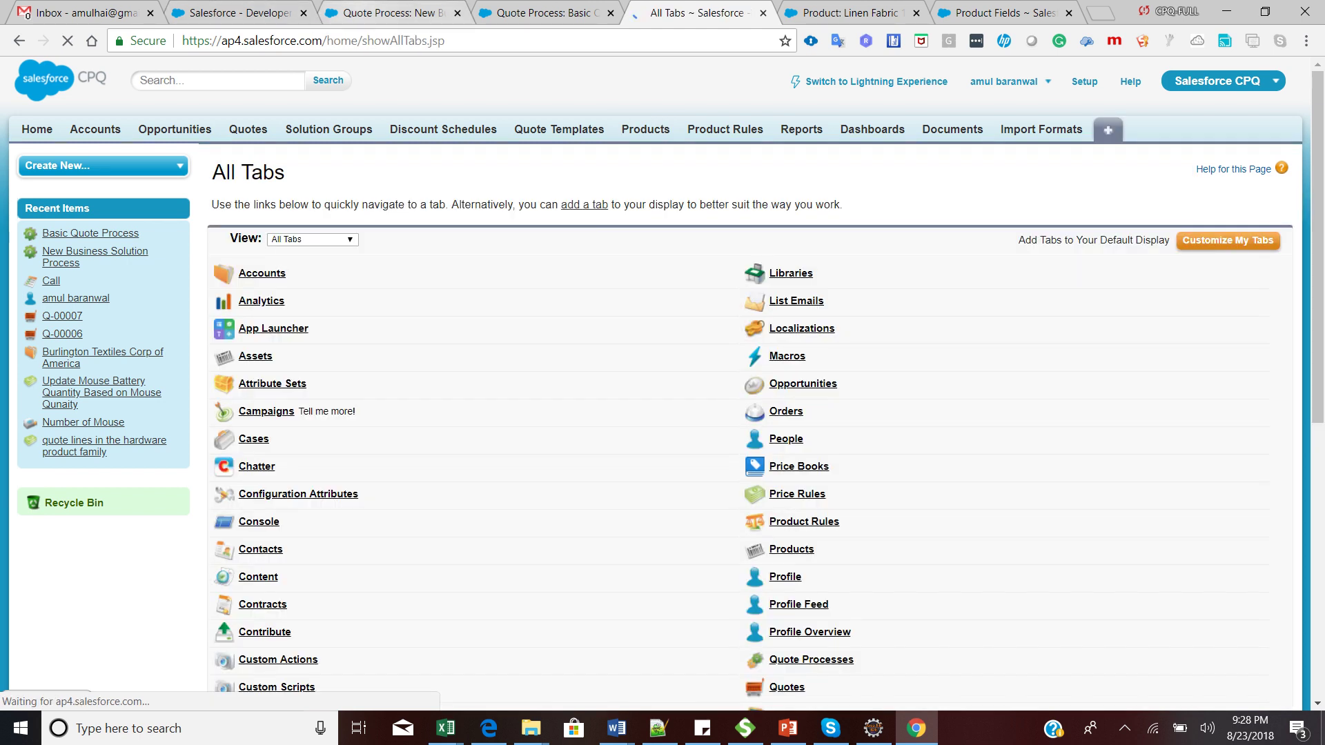
pyautogui.click(394, 12)
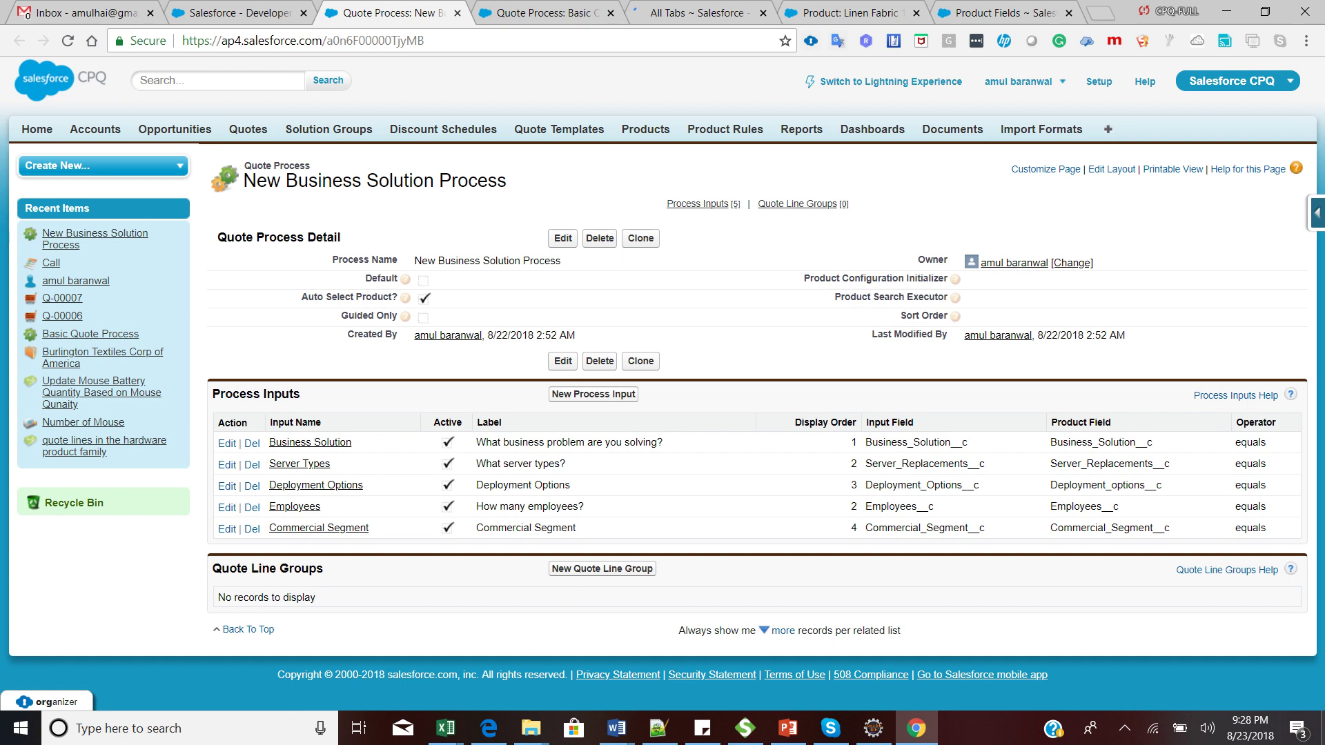
pyautogui.hotkey('ctrl', '5')
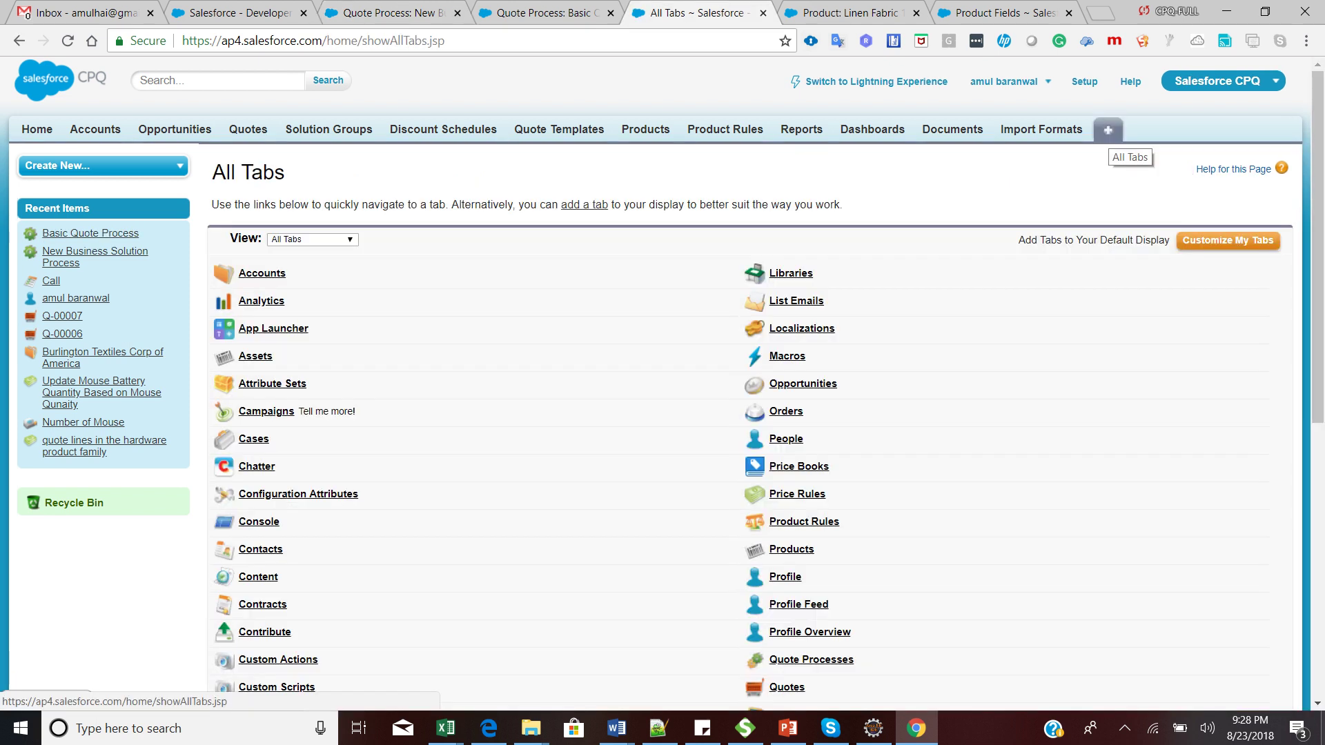
pyautogui.scroll(-2, 663, 387)
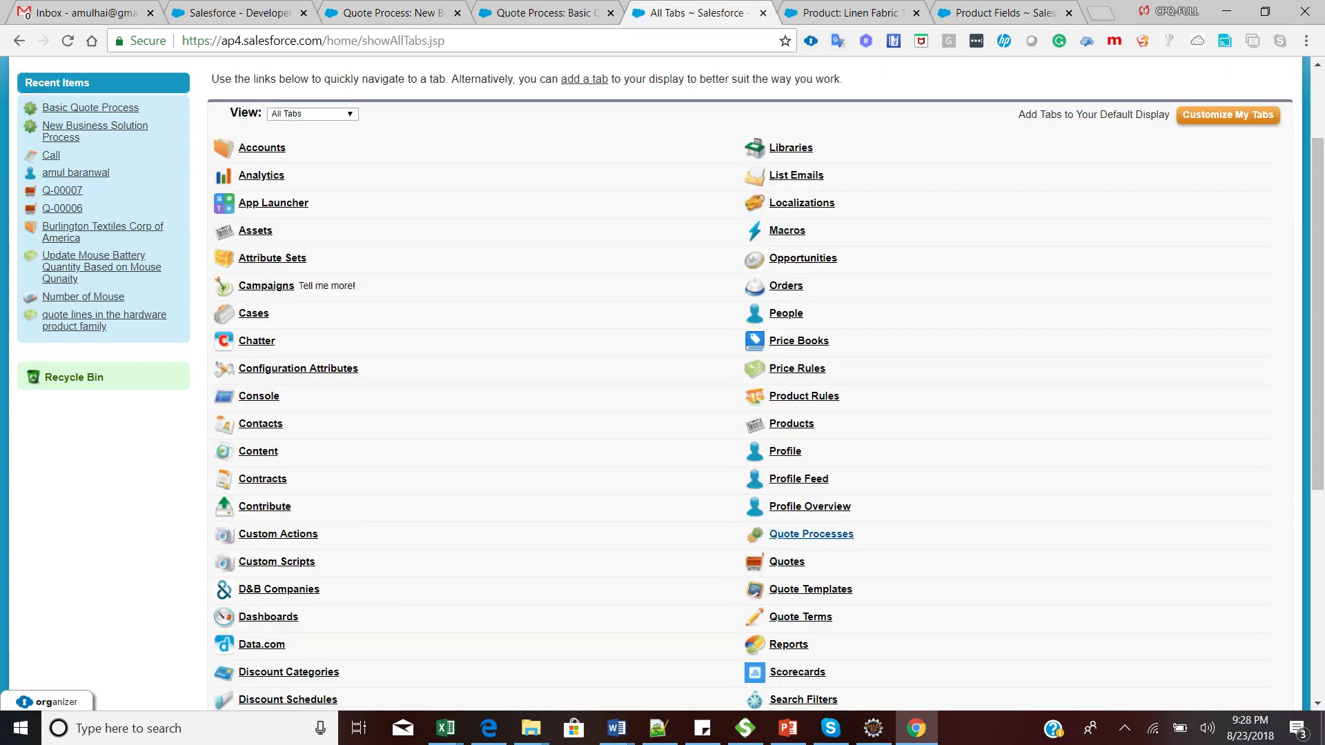
pyautogui.click(812, 534)
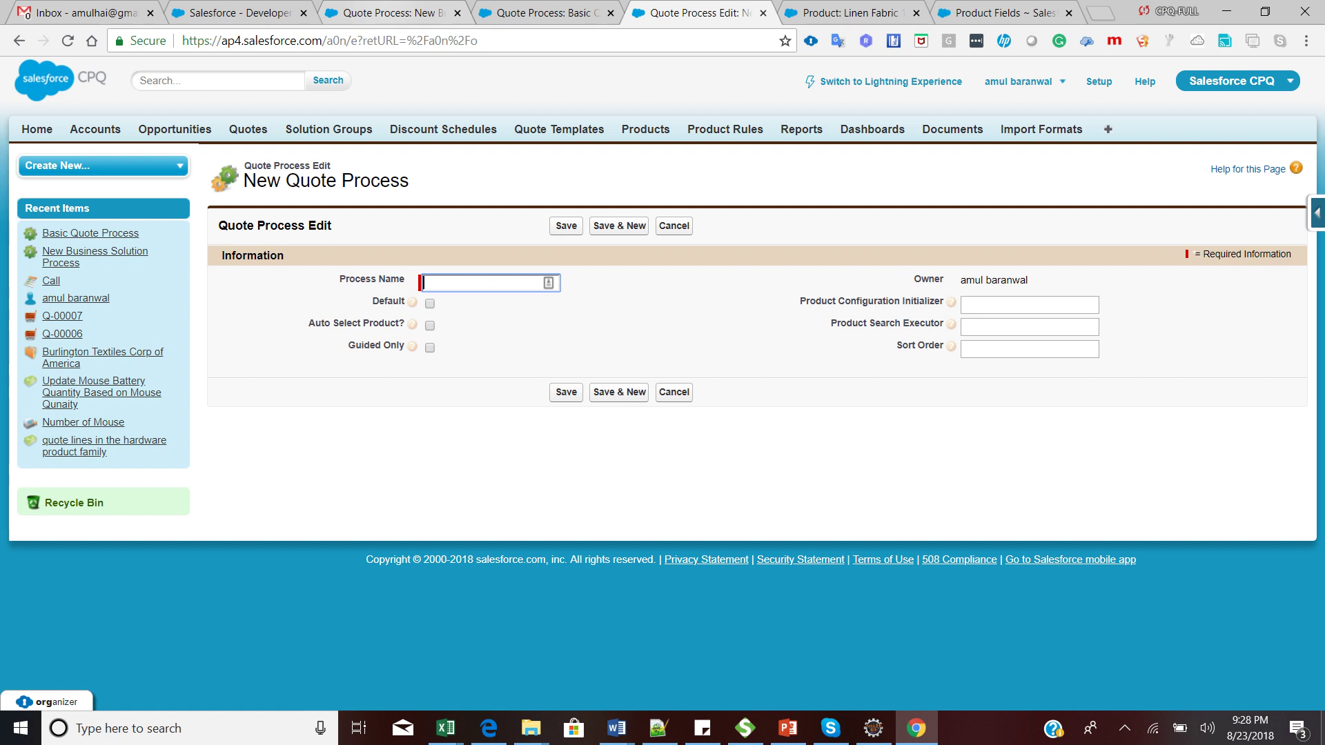
# Switch to the existing Basic Quote Process record and examine its Process Name, Default and Auto Select Product settings, including the Auto Select Product help text.
pyautogui.click(394, 13)
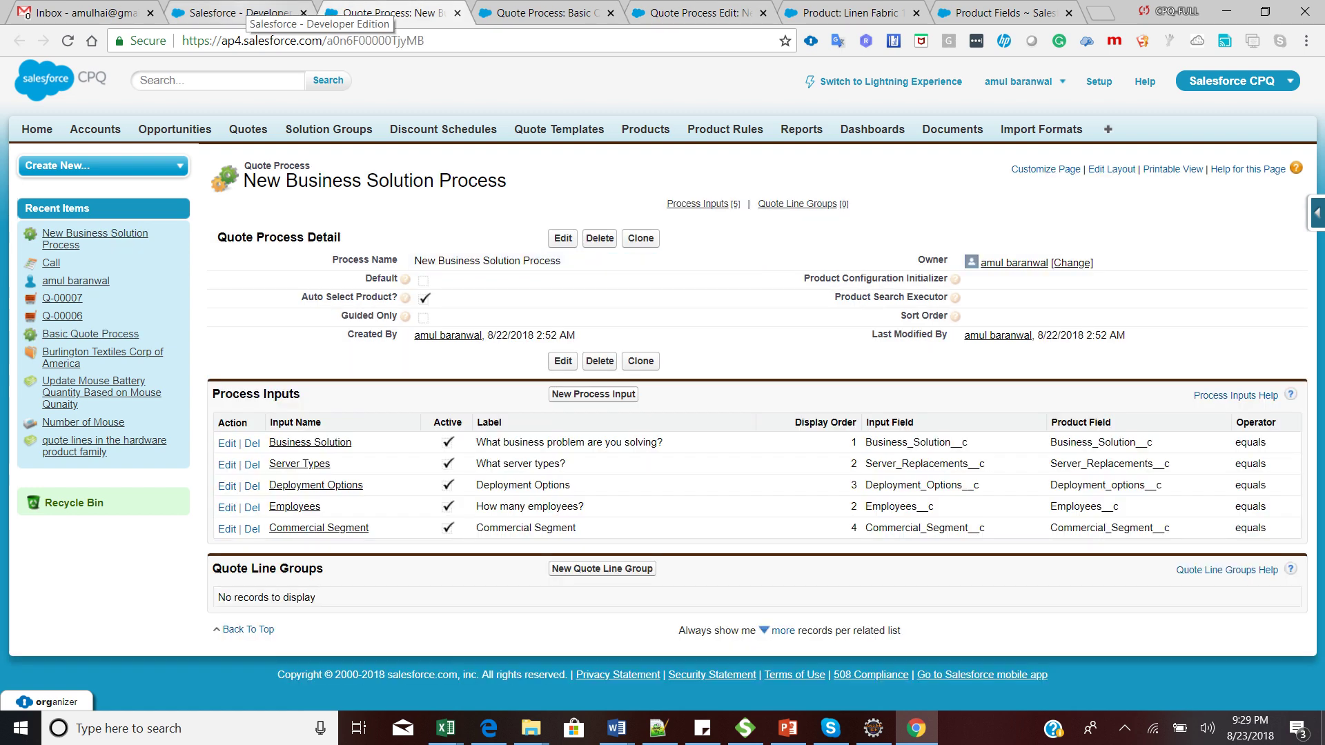
pyautogui.moveTo(538, 13); pyautogui.dragTo(386, 13)
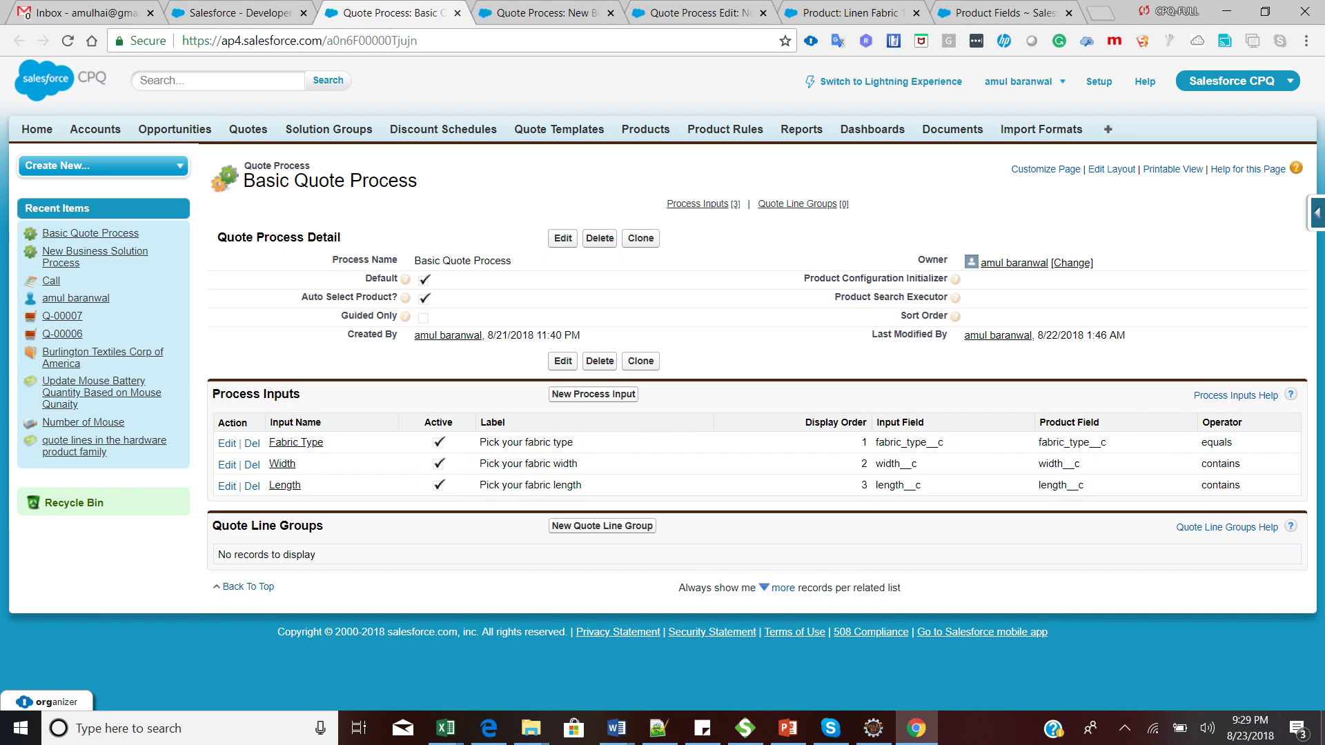
pyautogui.moveTo(418, 182); pyautogui.dragTo(308, 182)
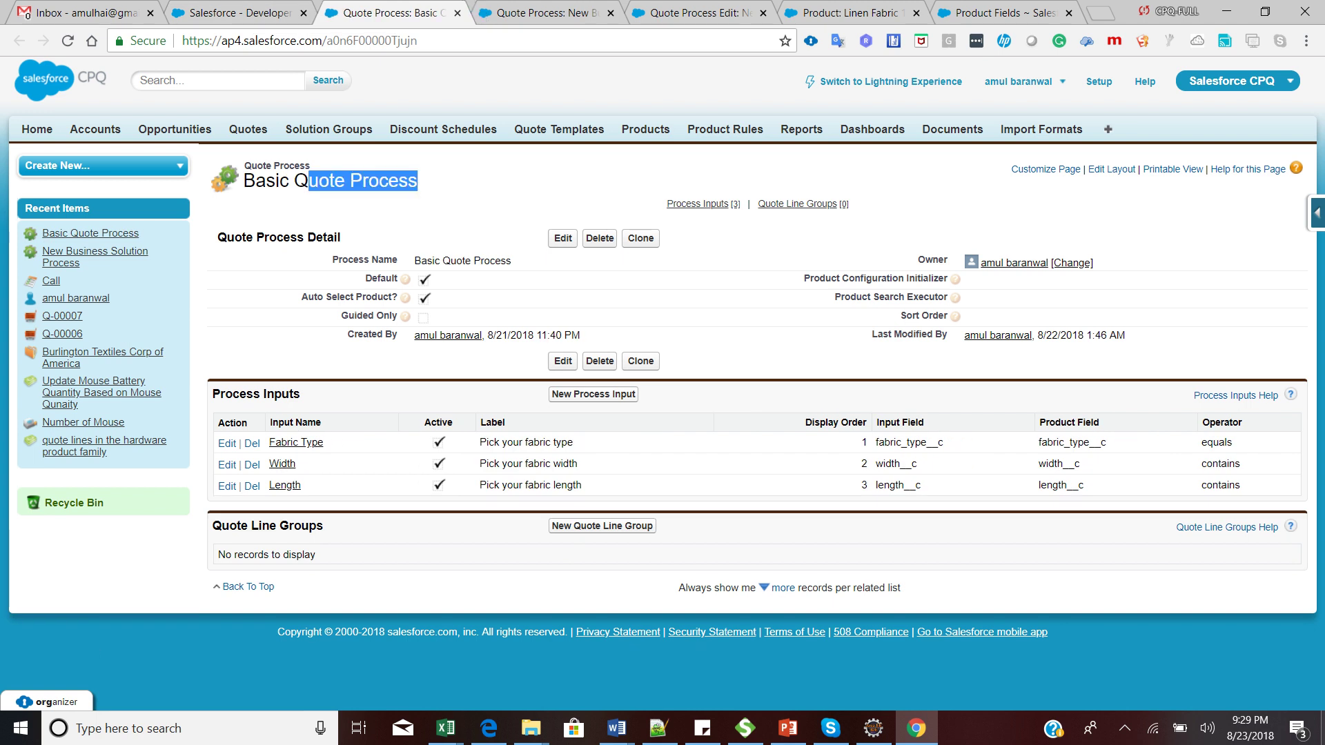
pyautogui.moveTo(513, 261); pyautogui.dragTo(406, 279)
pyautogui.moveTo(406, 279)
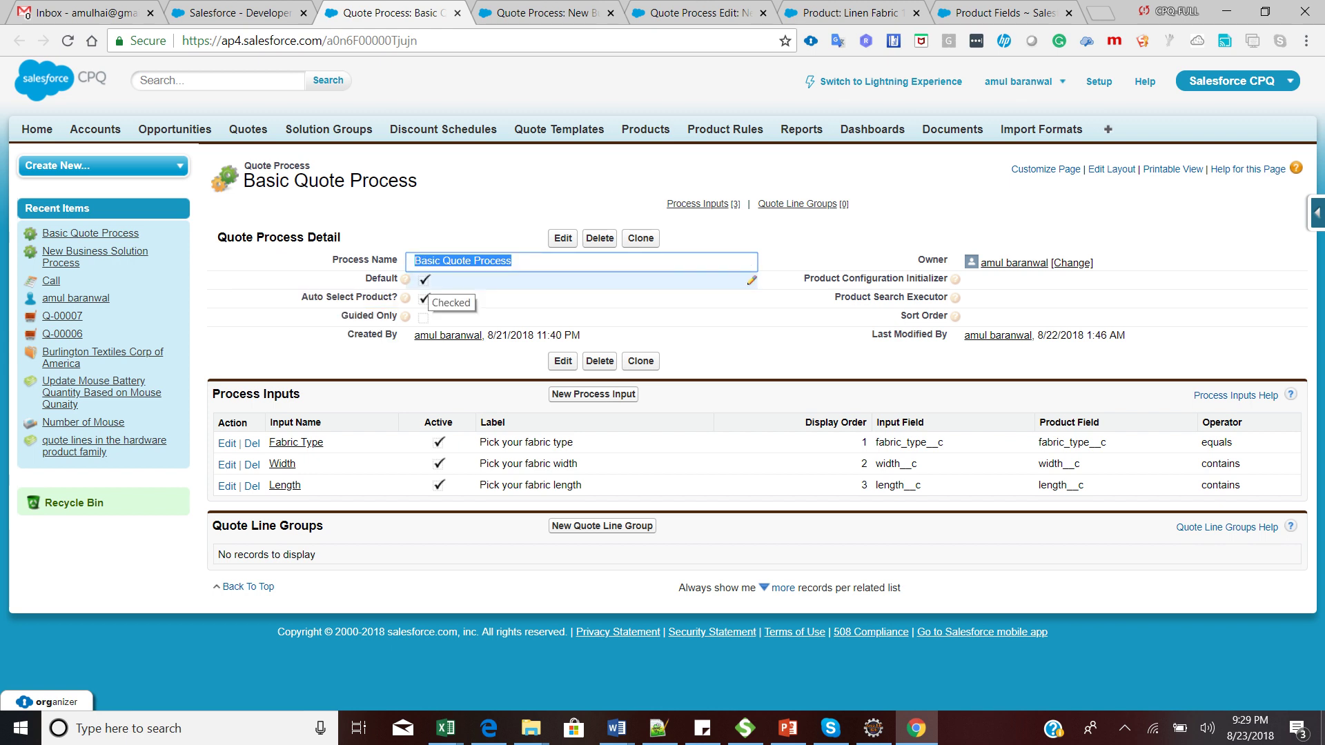
pyautogui.moveTo(399, 298); pyautogui.dragTo(303, 298)
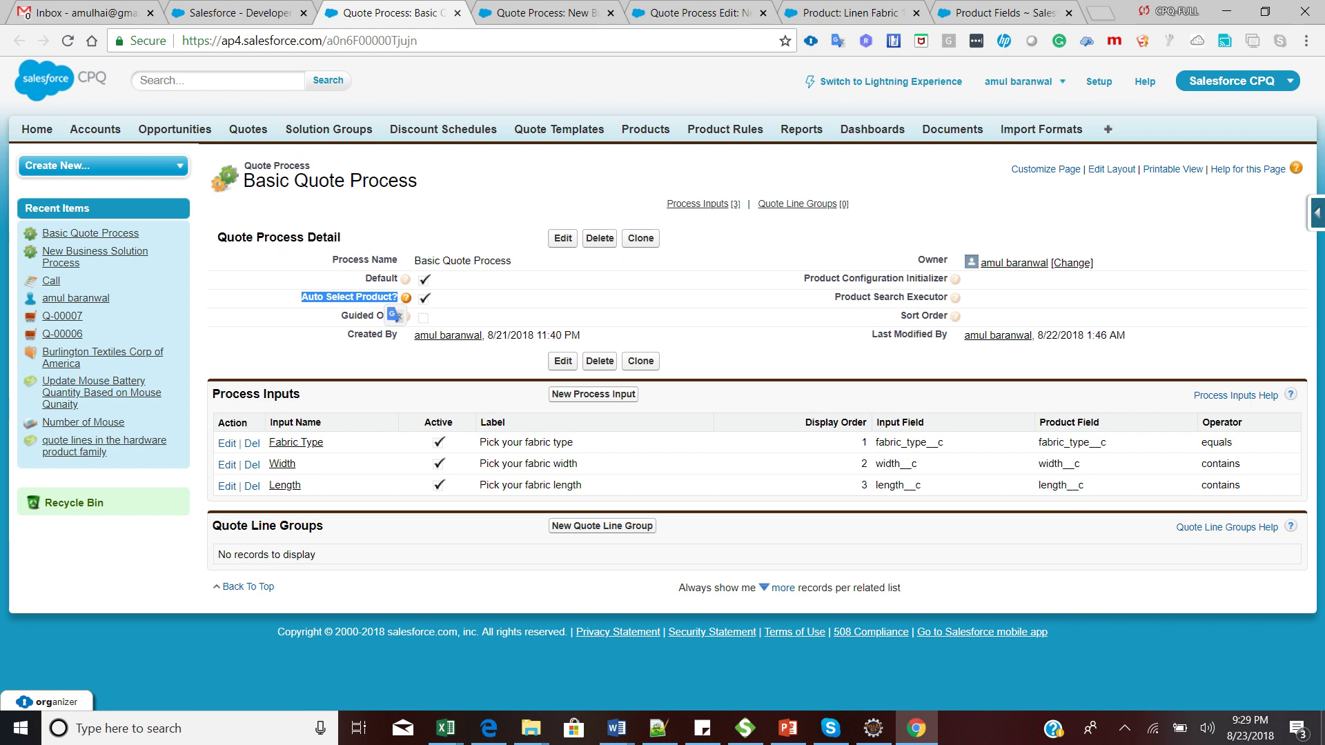
pyautogui.moveTo(406, 298)
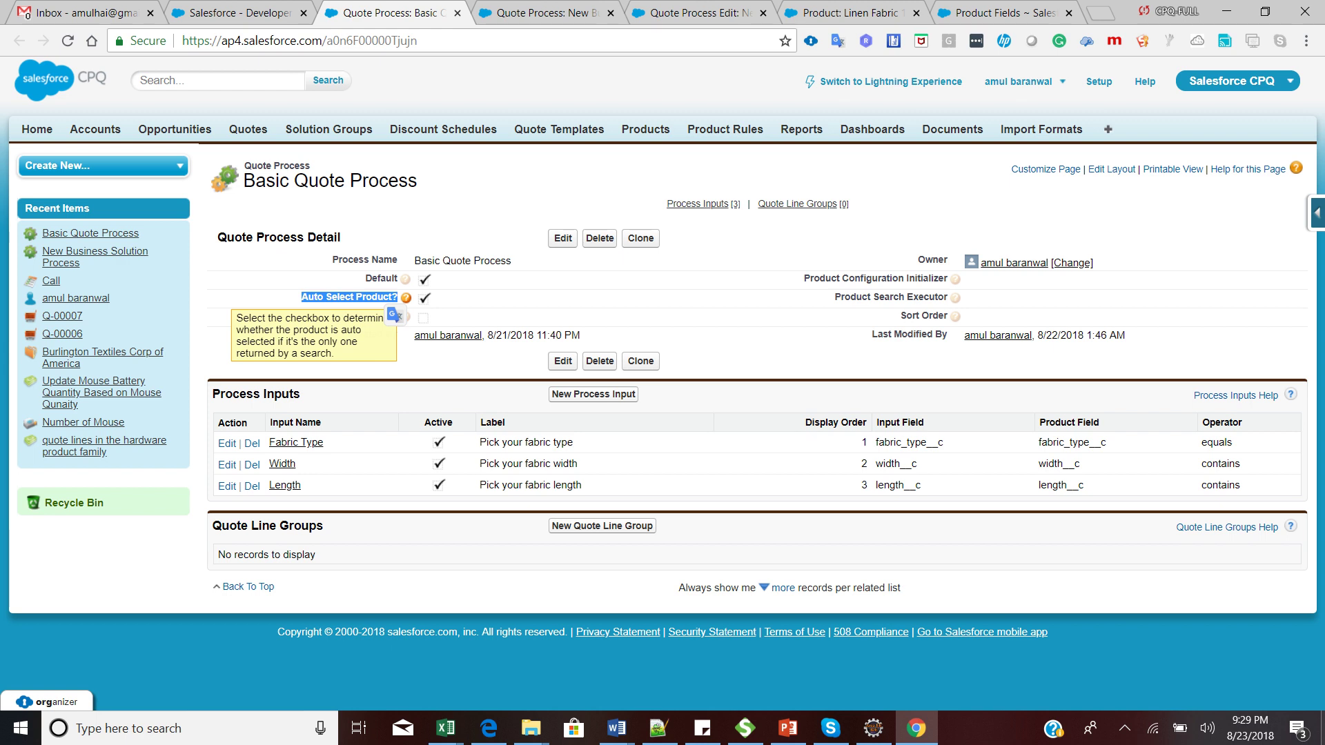
pyautogui.click(365, 353)
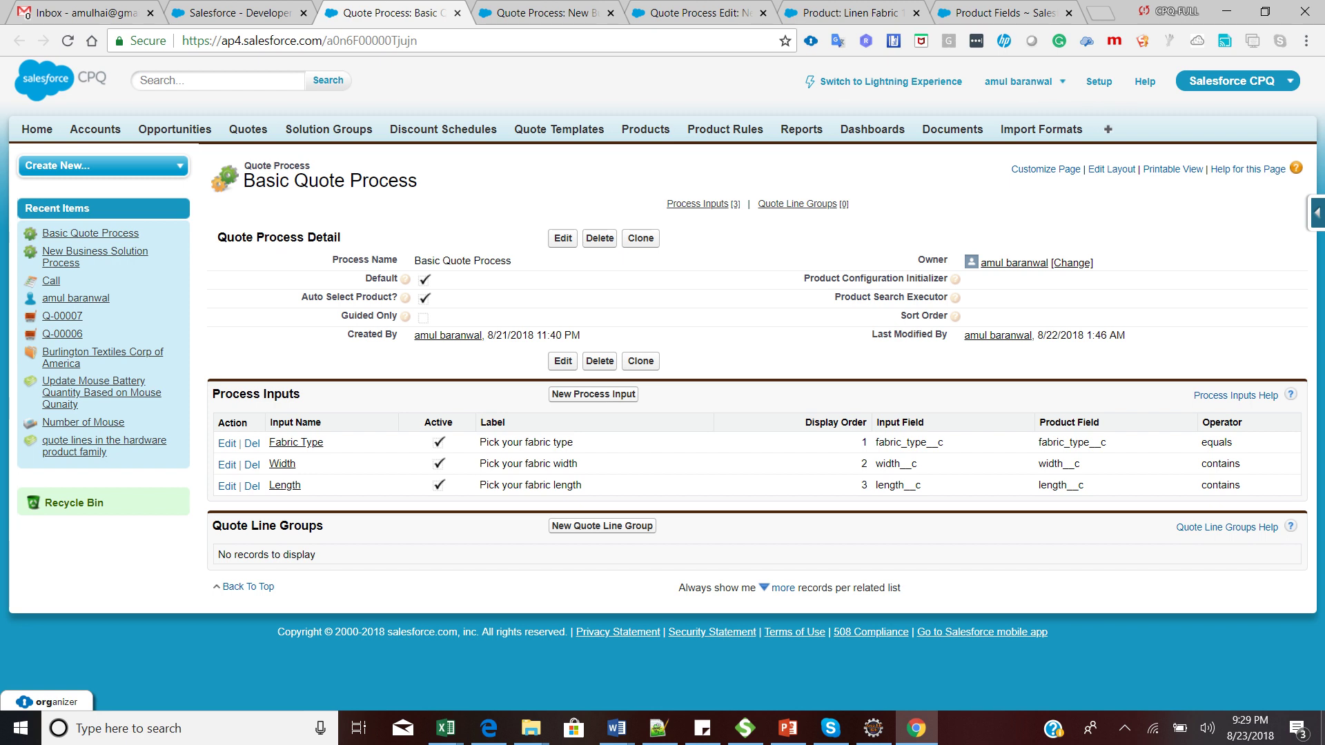
# Open the Fabric Type process input of Basic Quote Process in a new browser tab and return to the quote process.
pyautogui.moveTo(301, 394); pyautogui.dragTo(239, 395)
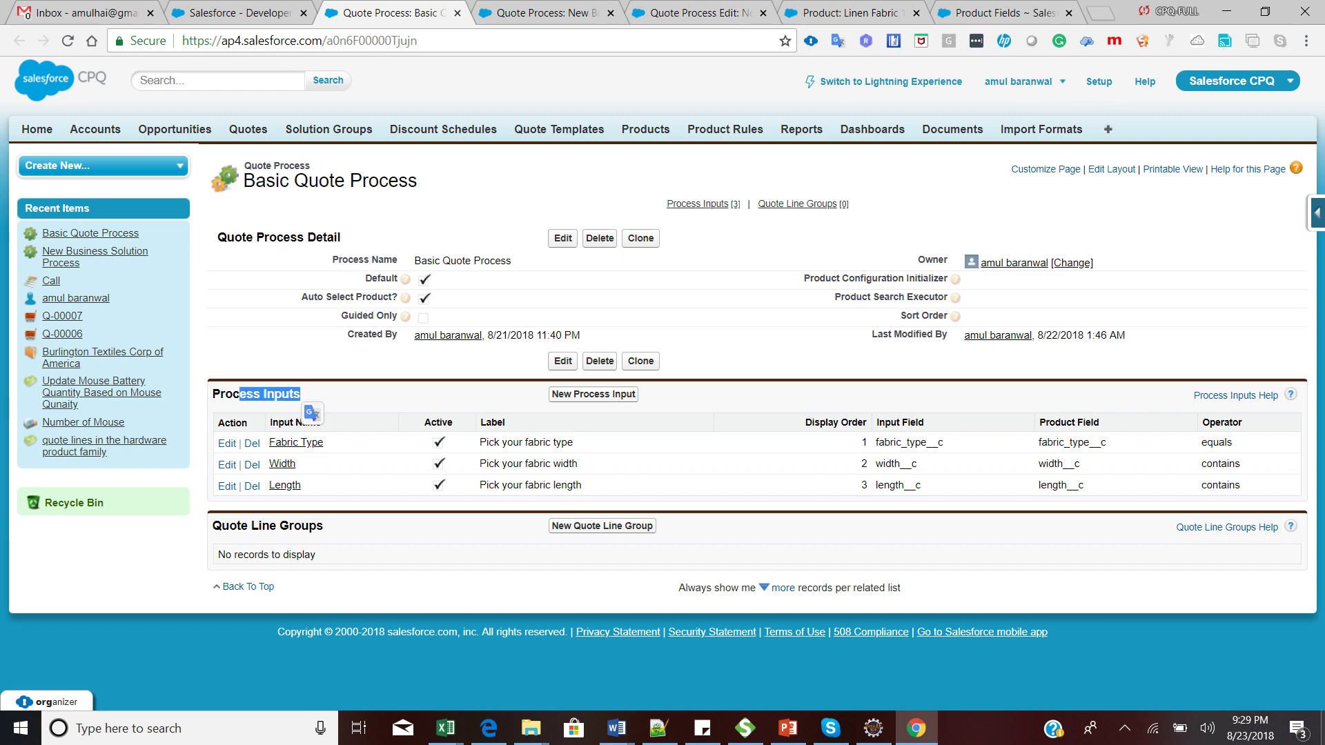
pyautogui.click(324, 396)
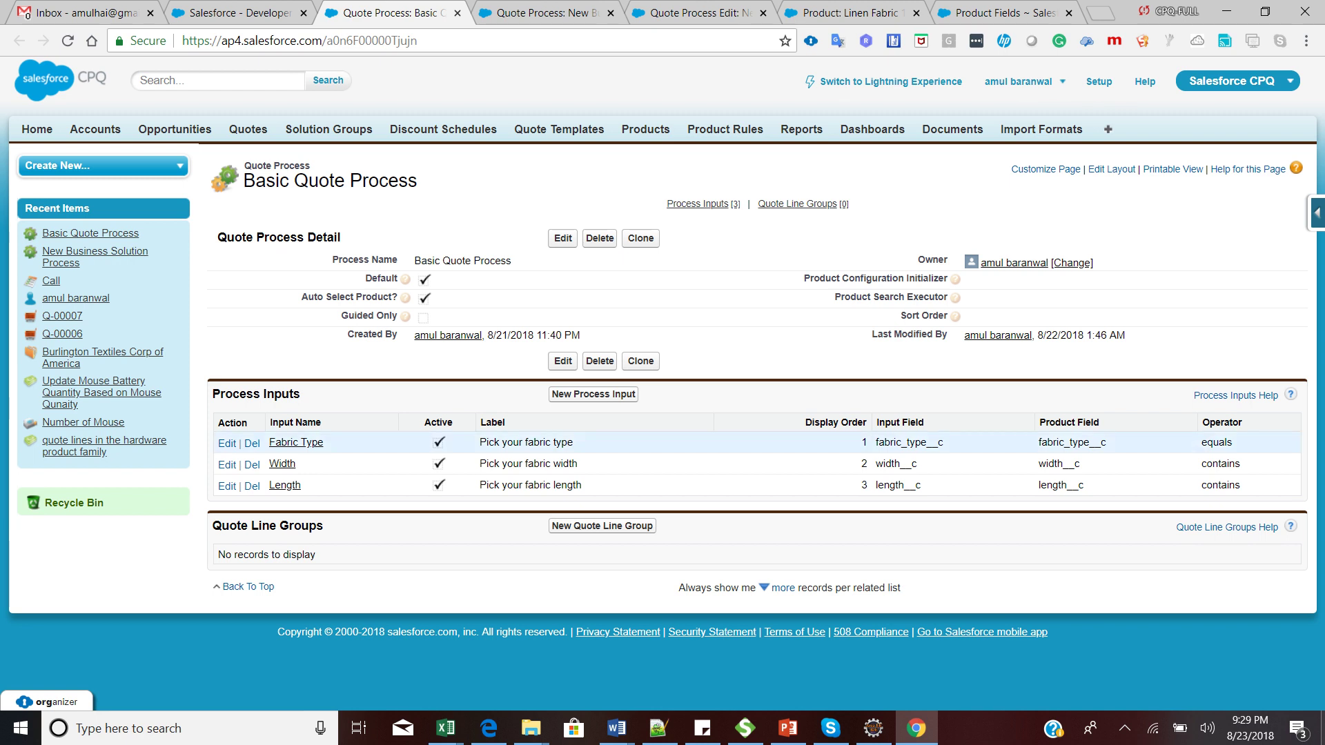
pyautogui.keyDown('ctrl'); pyautogui.keyDown('shift'); pyautogui.click(296, 442); pyautogui.keyUp('shift'); pyautogui.keyUp('ctrl')
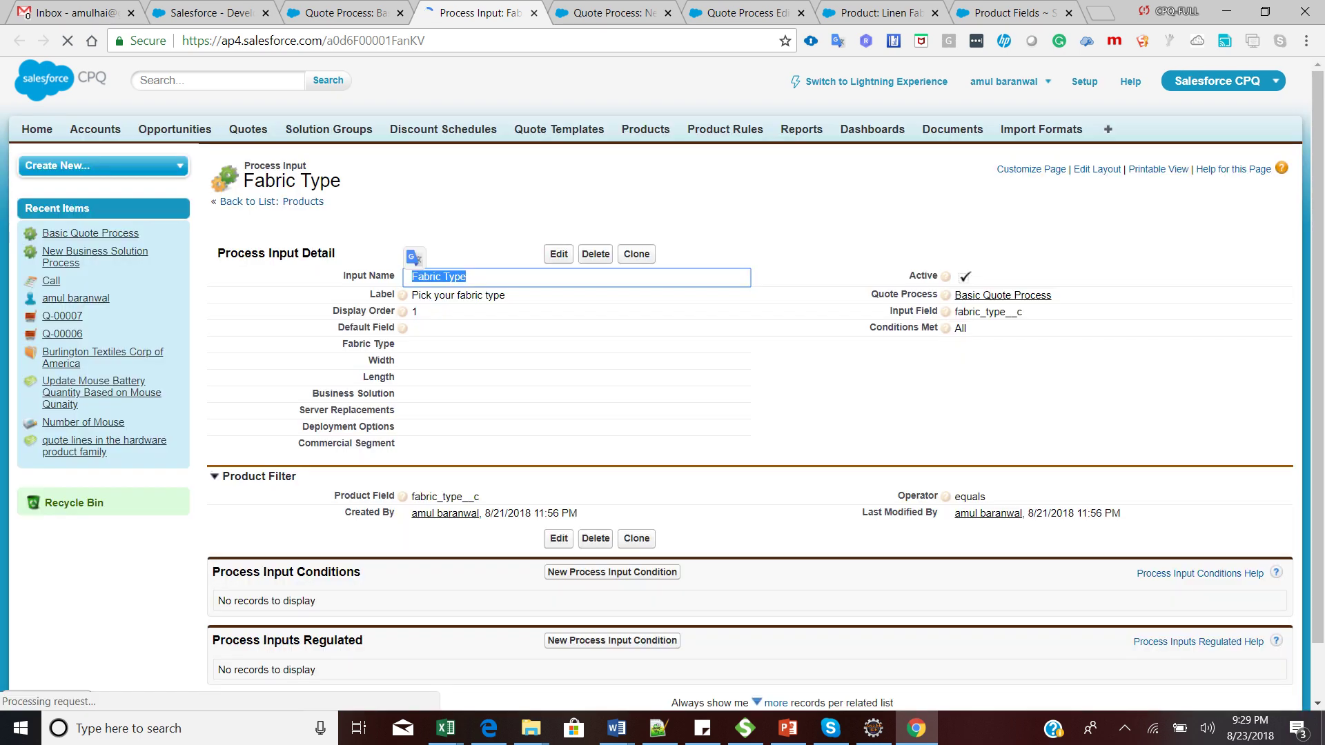
pyautogui.hotkey('ctrl', 'shift', 'Tab')
# Examine the Fabric Type process input's Label, Display Order, Input Field and Product Field in the Process Inputs list.
pyautogui.moveTo(480, 443); pyautogui.dragTo(574, 442)
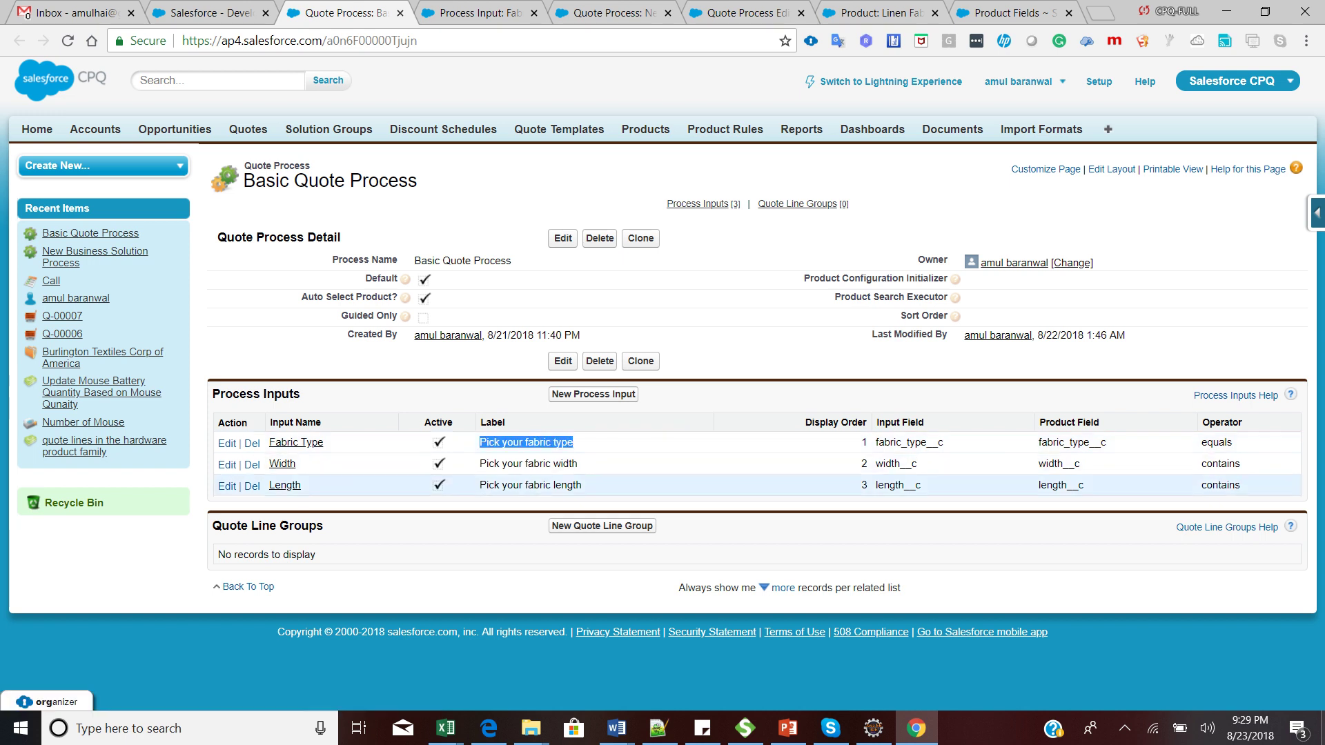
pyautogui.doubleClick(864, 442)
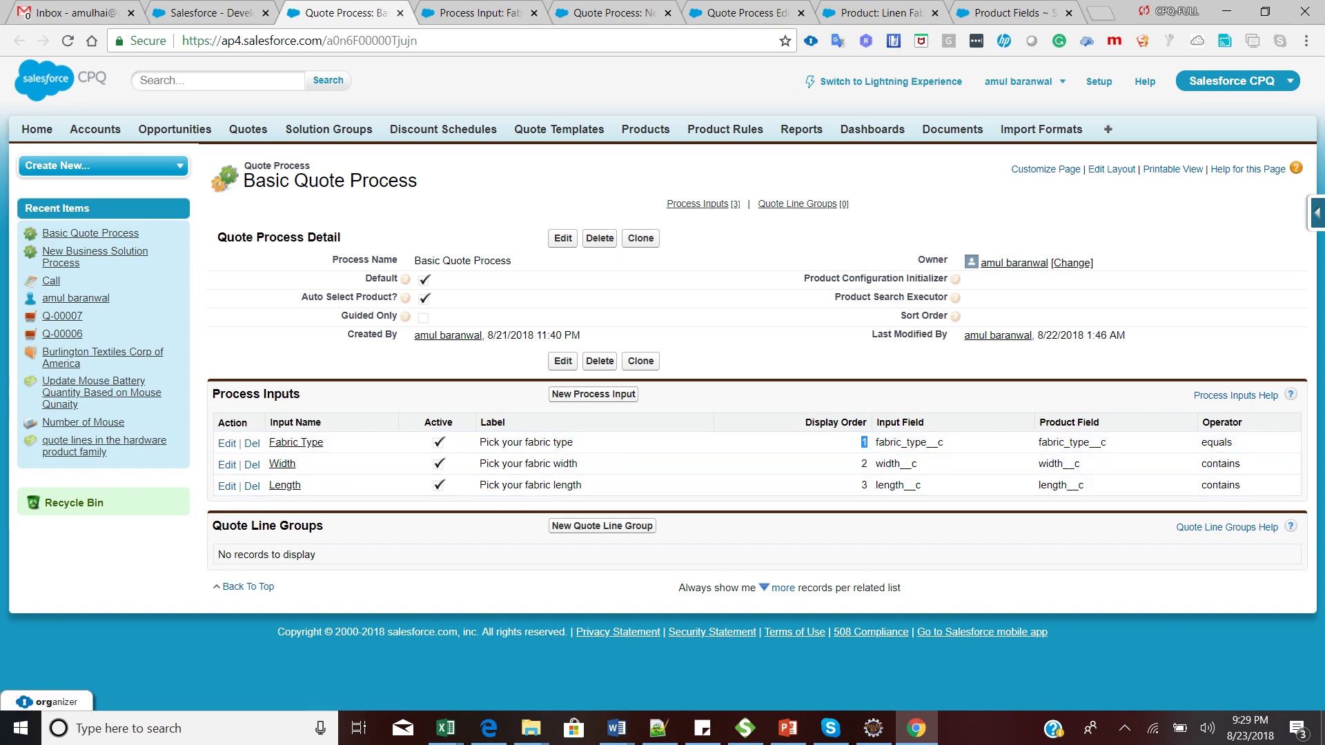
pyautogui.moveTo(885, 423); pyautogui.dragTo(924, 422)
pyautogui.doubleClick(909, 443)
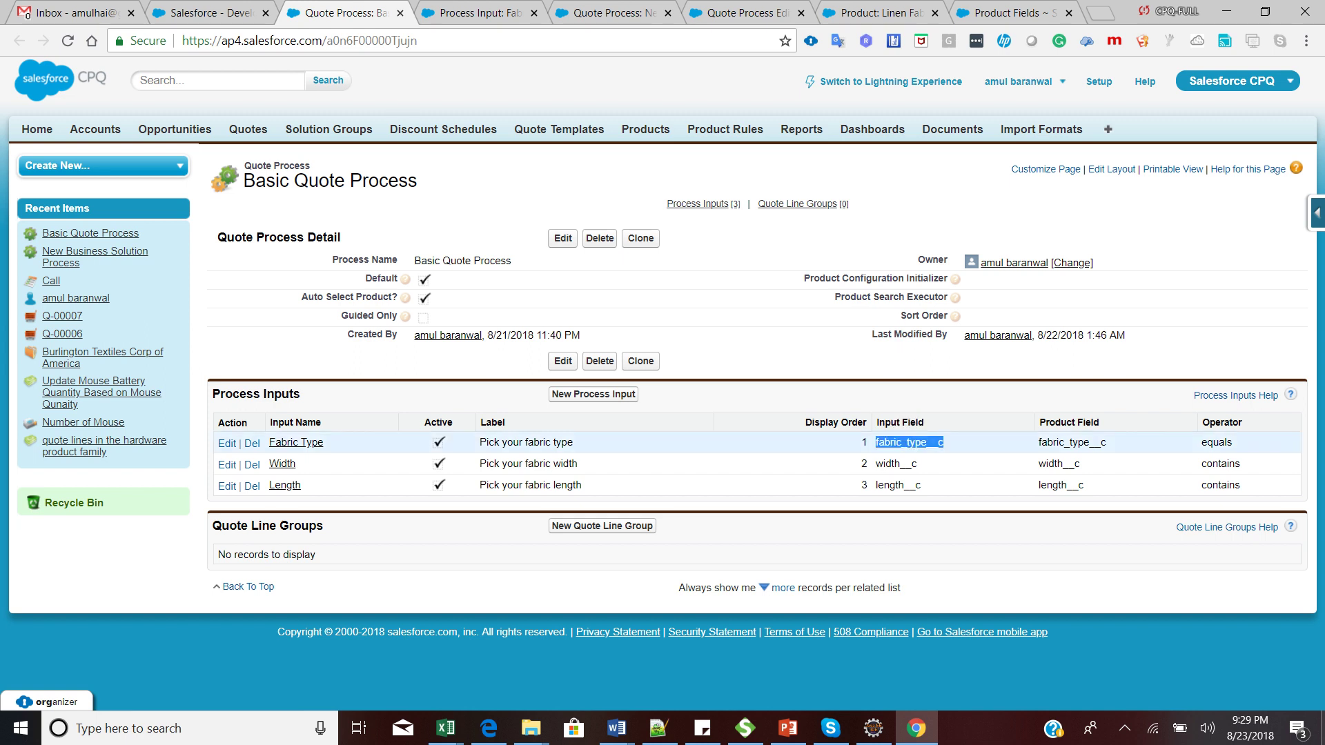
pyautogui.click(1049, 422)
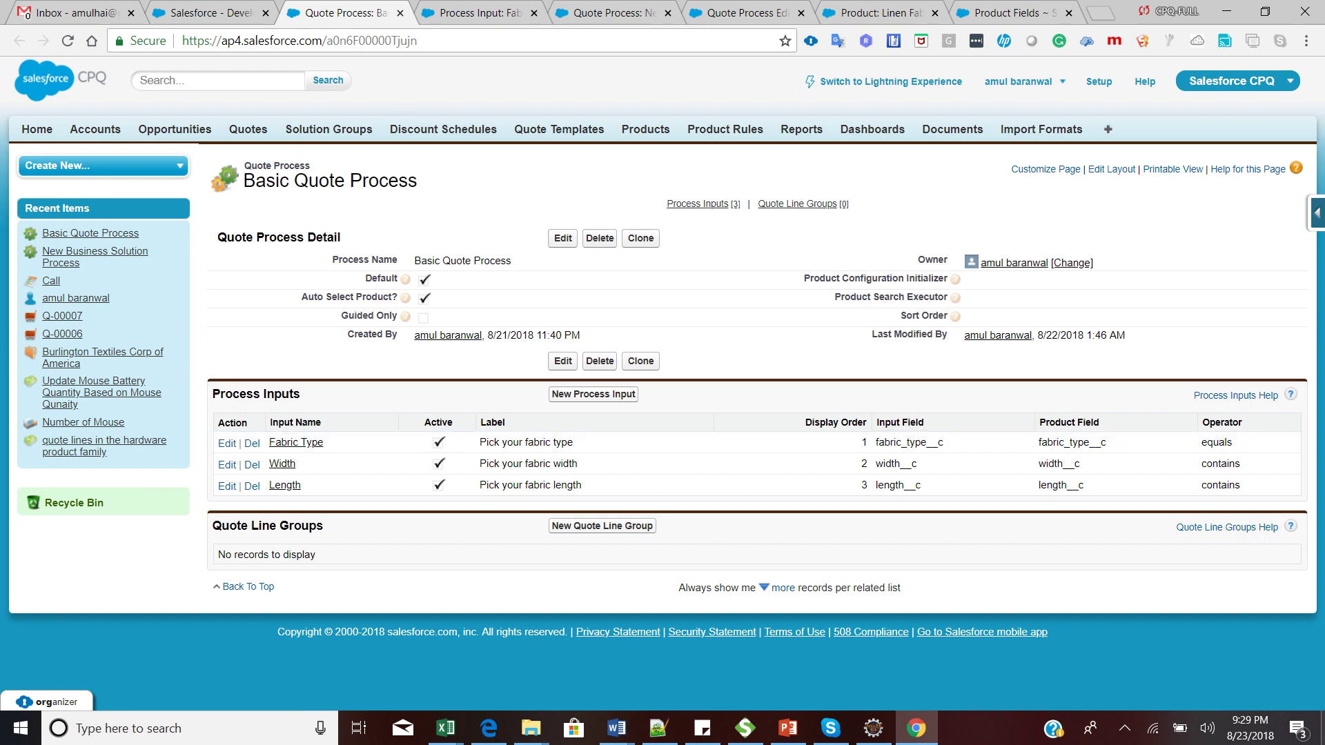
pyautogui.doubleClick(1072, 442)
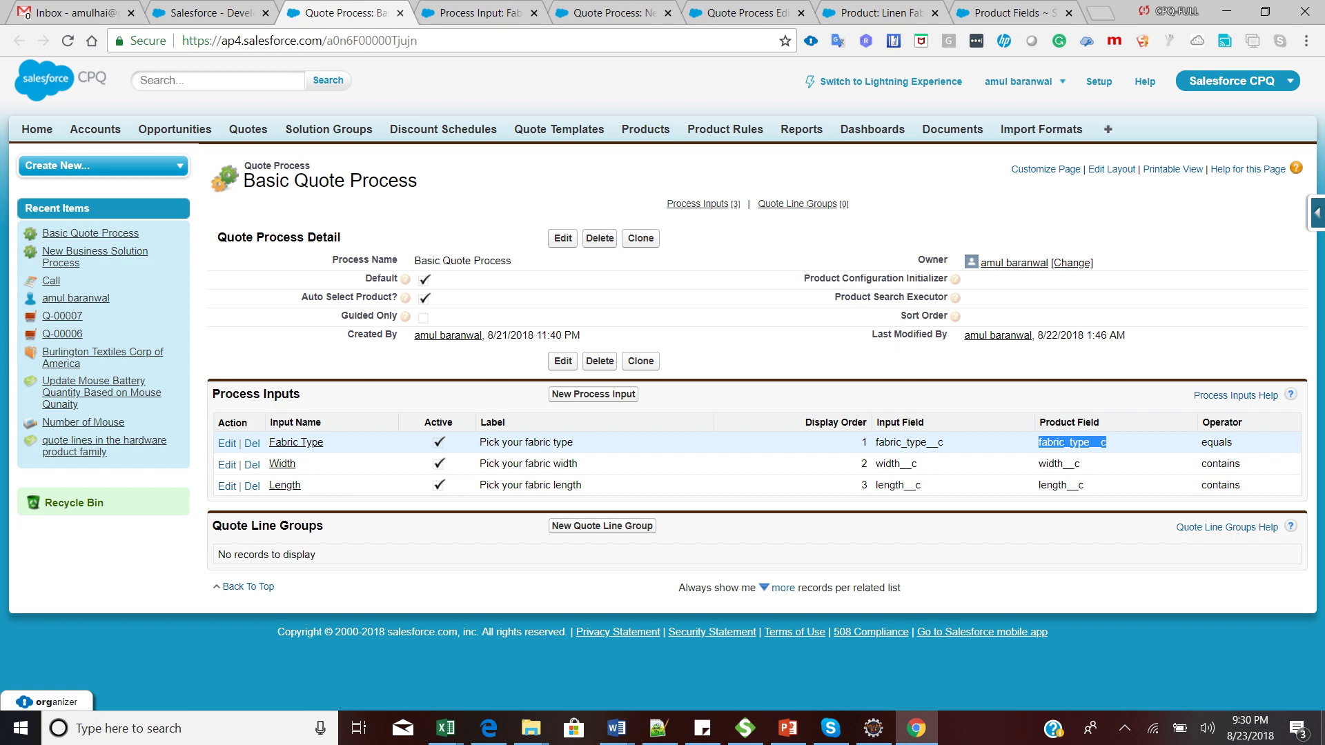
pyautogui.moveTo(1039, 422); pyautogui.dragTo(1100, 422)
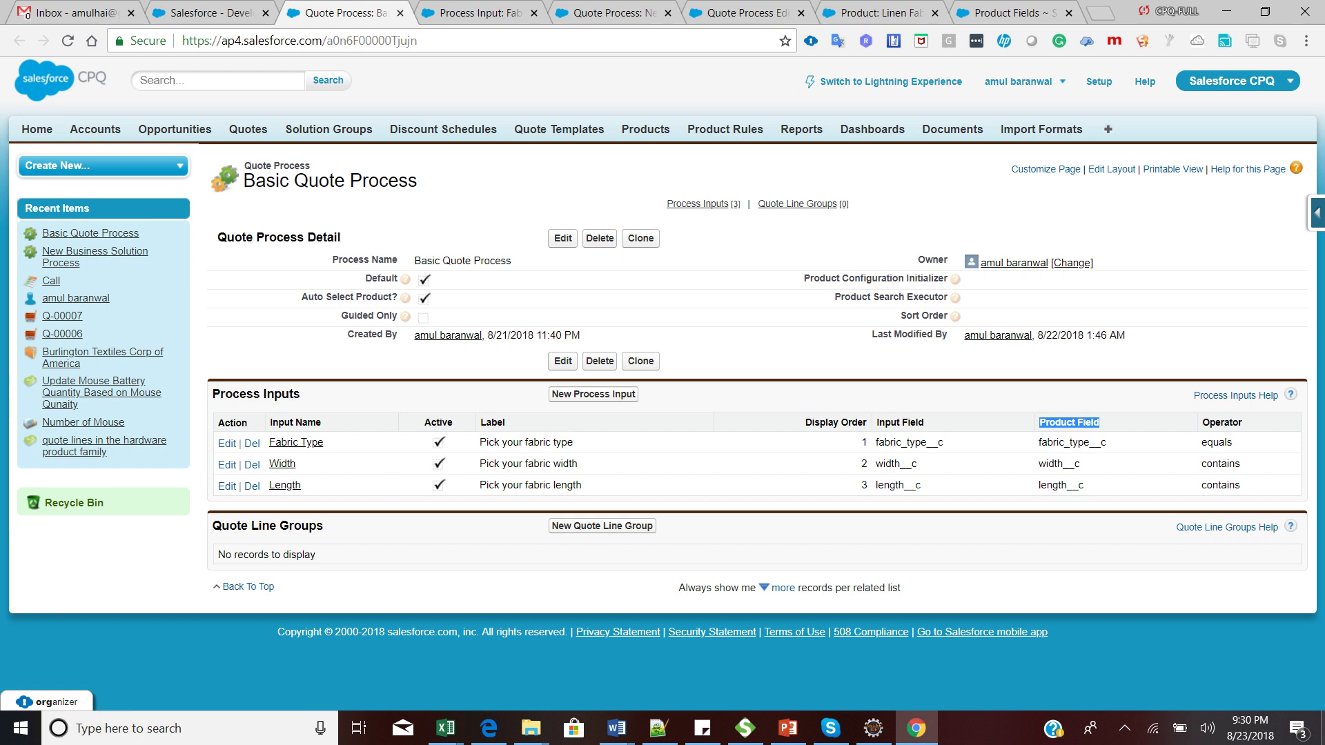
pyautogui.doubleClick(908, 442)
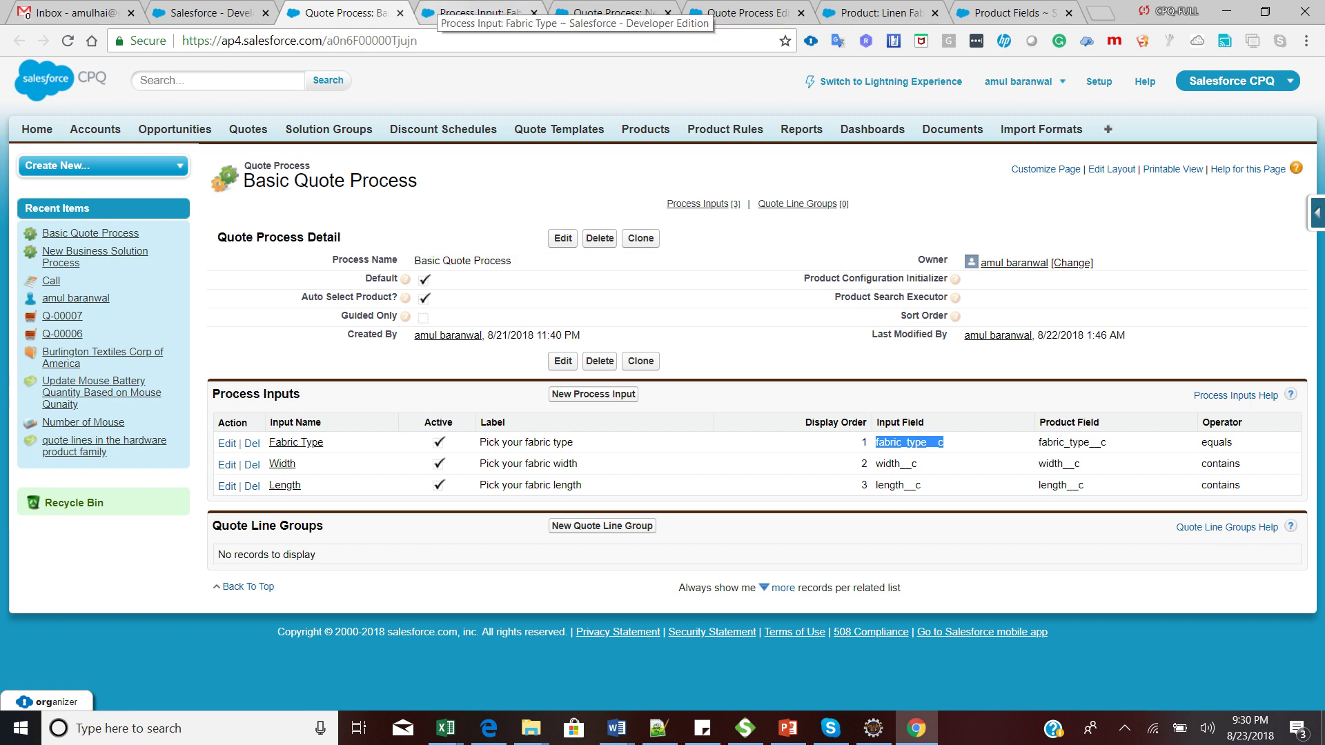
# View the Fabric Type process input record and open the field list of the Process Input object.
pyautogui.click(476, 13)
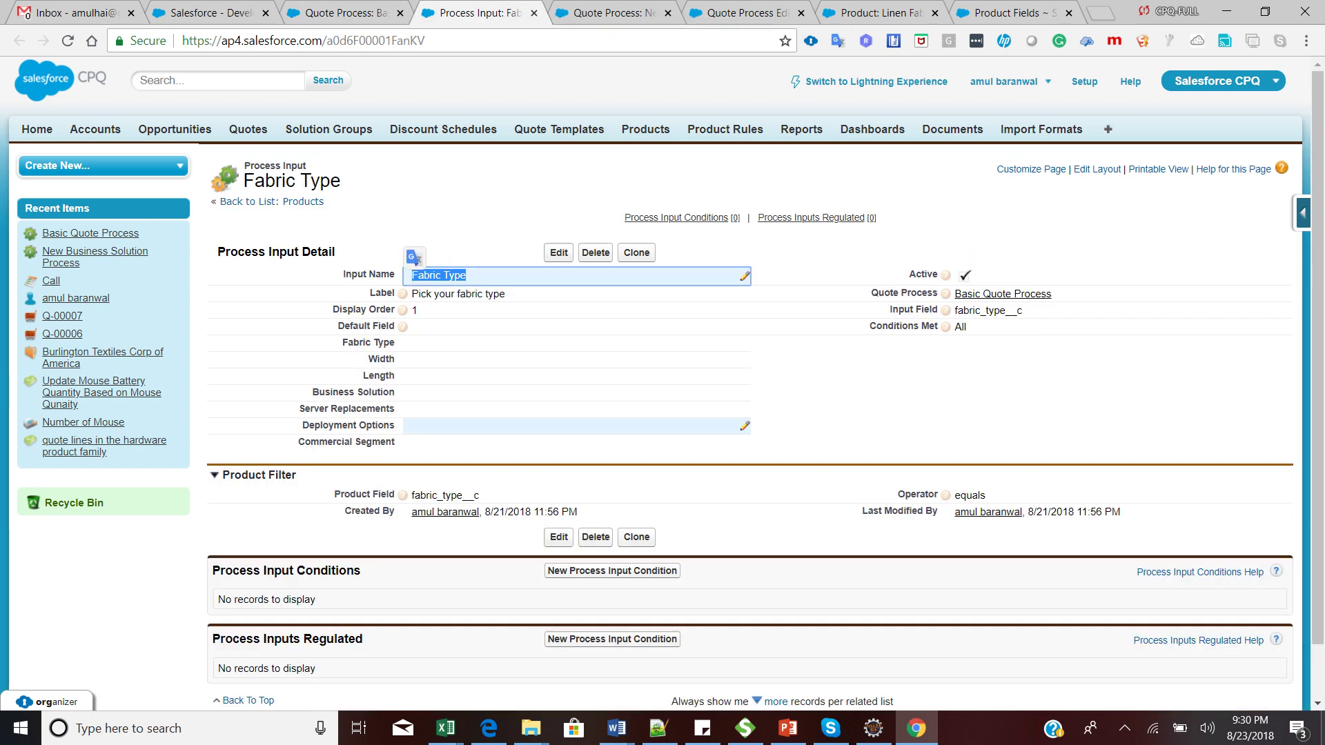
pyautogui.click(577, 343)
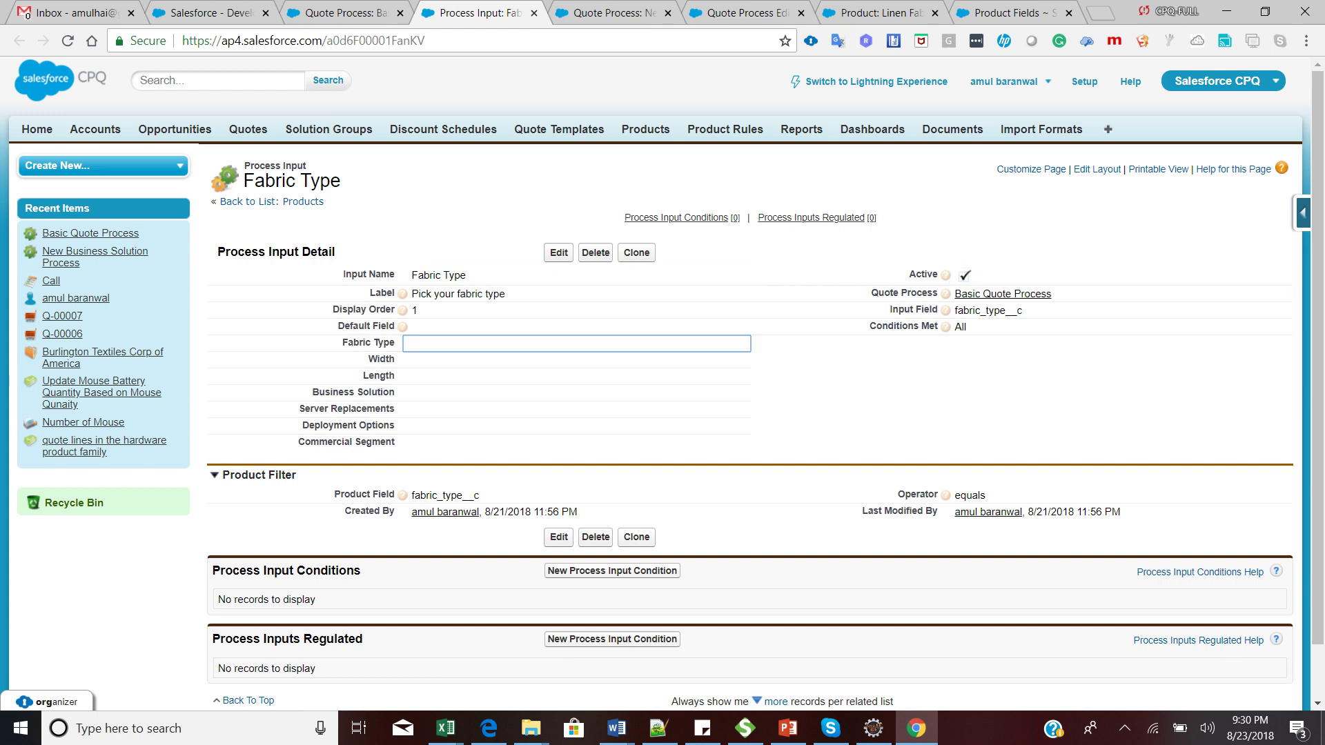
pyautogui.click(1304, 212)
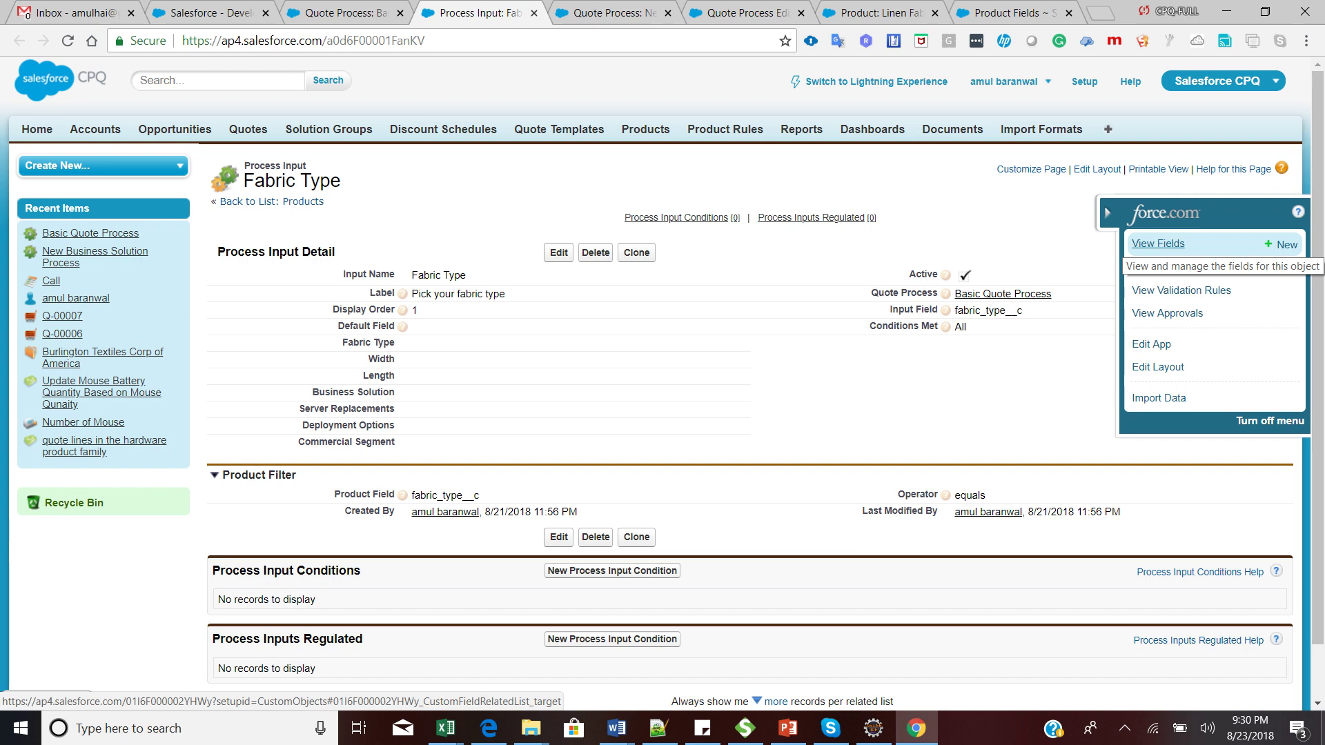
pyautogui.click(1158, 243)
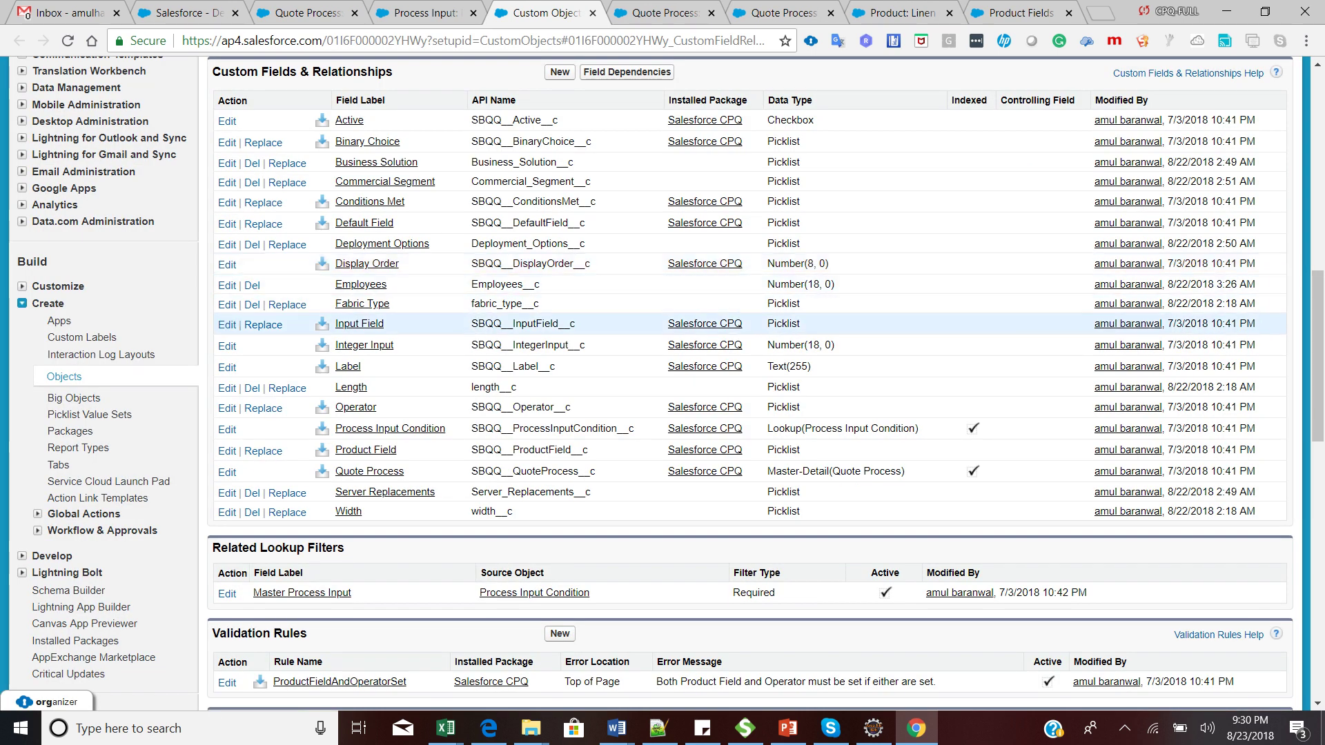
# Examine the API names and data types of the Fabric Type, Length and Width custom fields on the Process Input object.
pyautogui.doubleClick(503, 304)
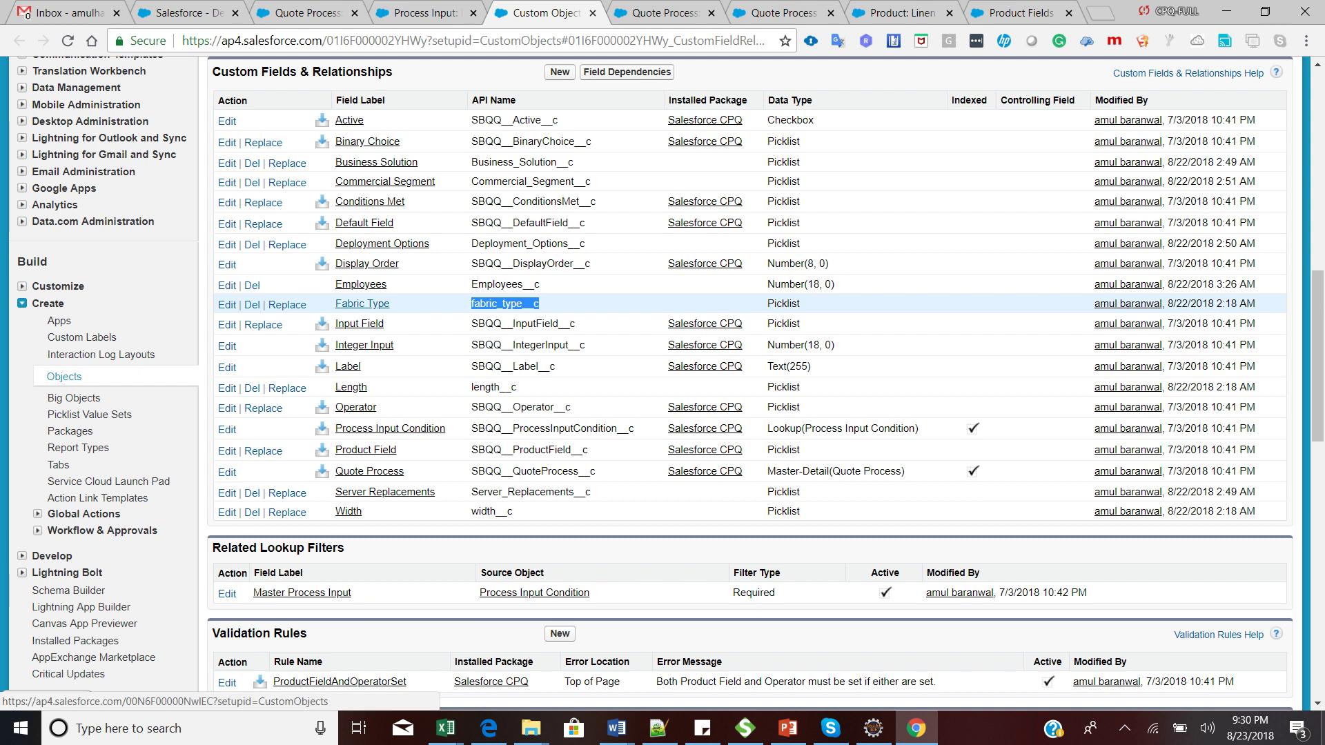
pyautogui.click(421, 304)
pyautogui.moveTo(802, 304); pyautogui.dragTo(336, 303)
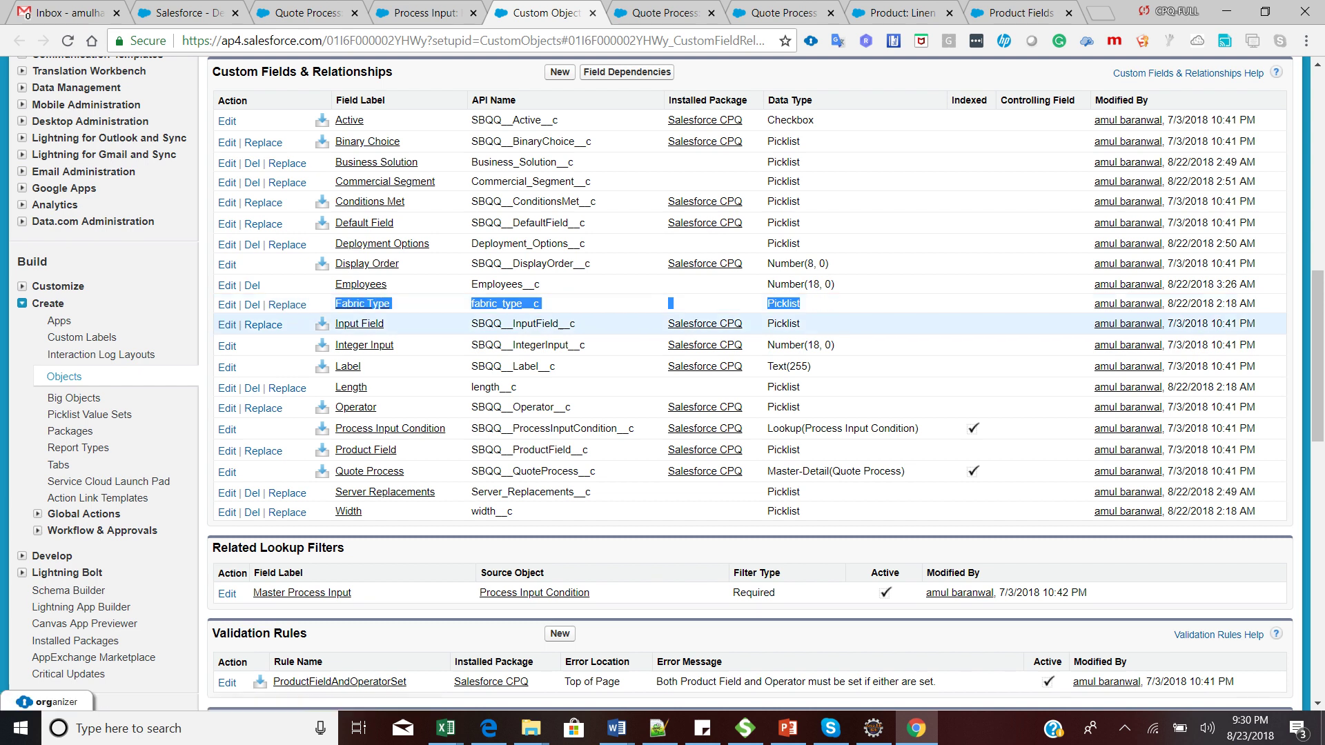
pyautogui.moveTo(334, 387); pyautogui.dragTo(802, 387)
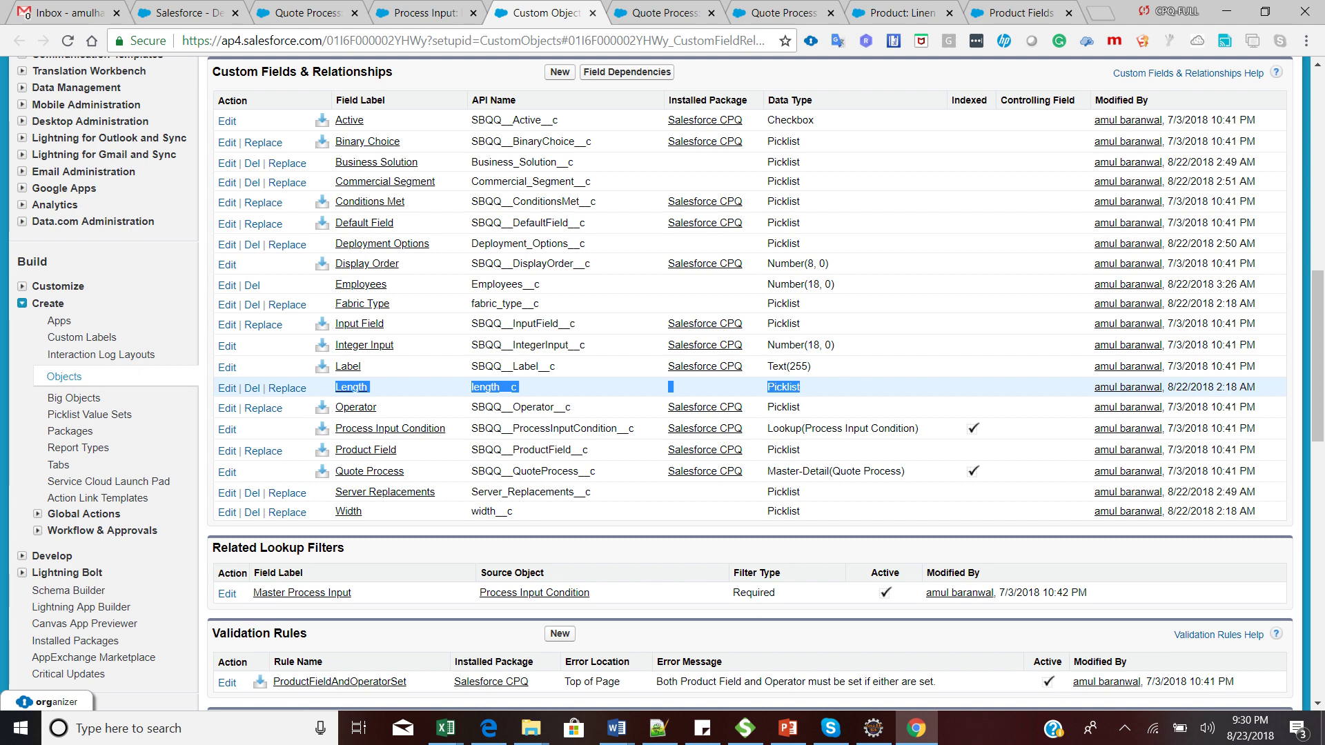
pyautogui.moveTo(801, 512); pyautogui.dragTo(336, 512)
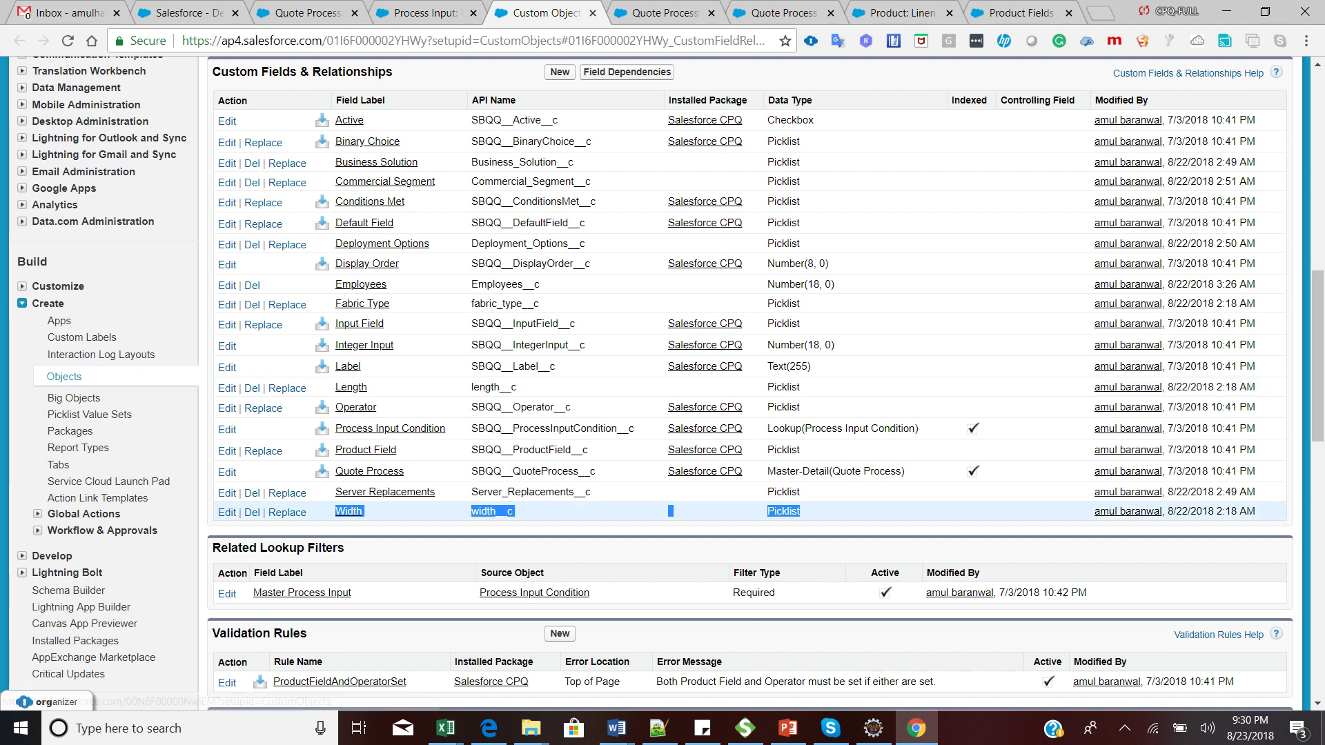
# Check the Width field's API name, then view the Product Field options and Input Field of the Fabric Type process input.
pyautogui.click(428, 512)
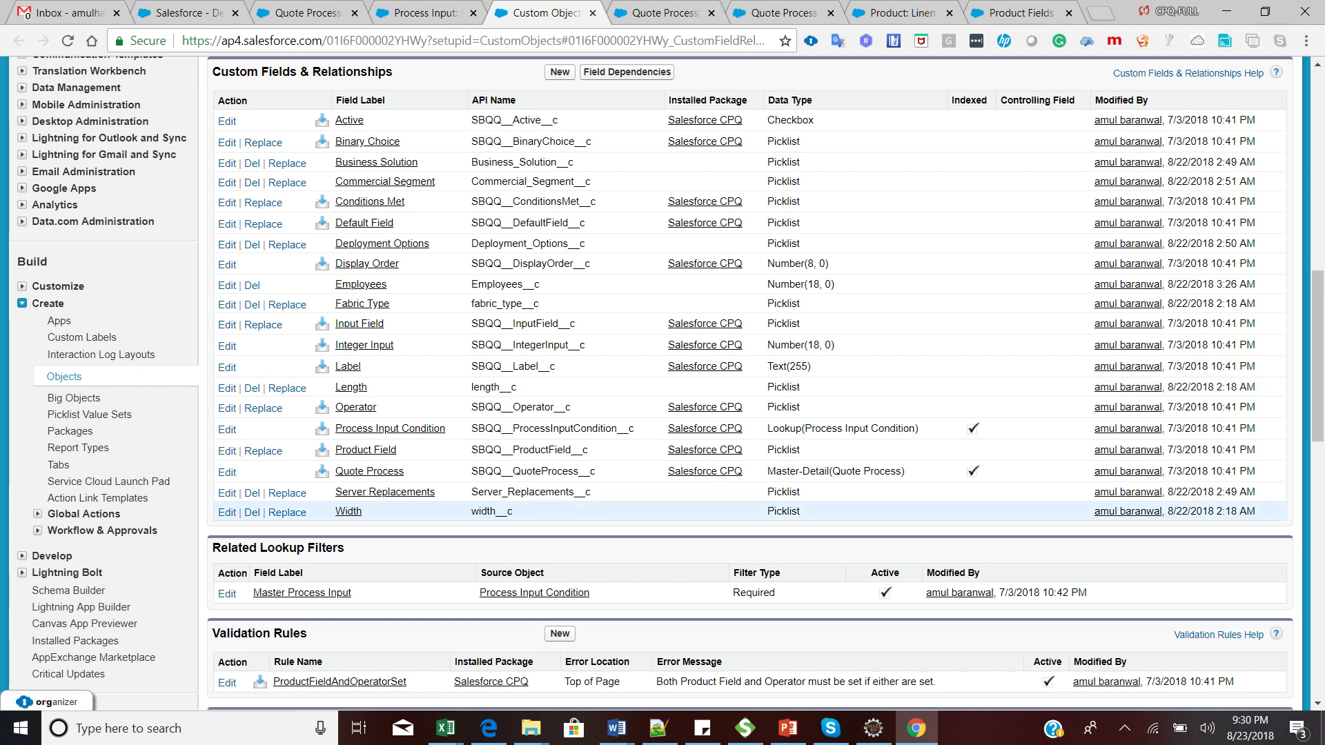
pyautogui.doubleClick(491, 512)
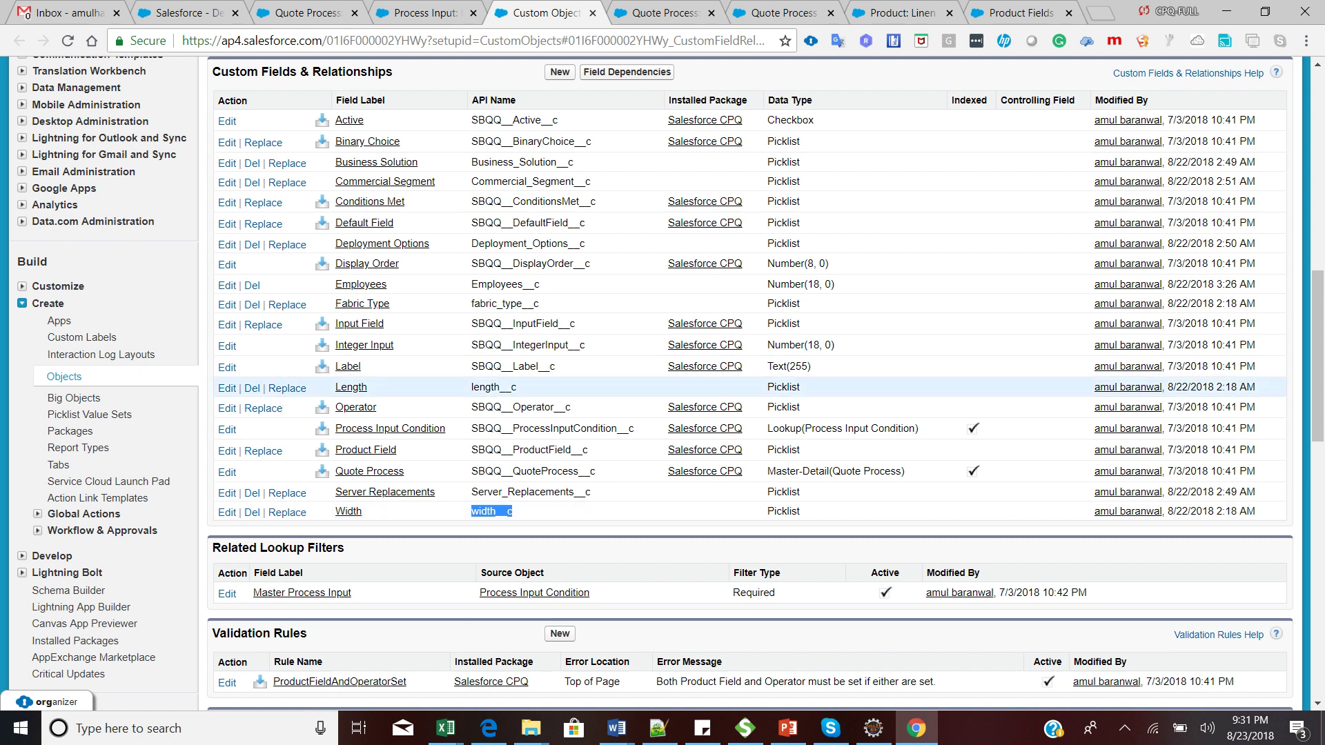
pyautogui.hotkey('ctrl', 'shift', 'Tab')
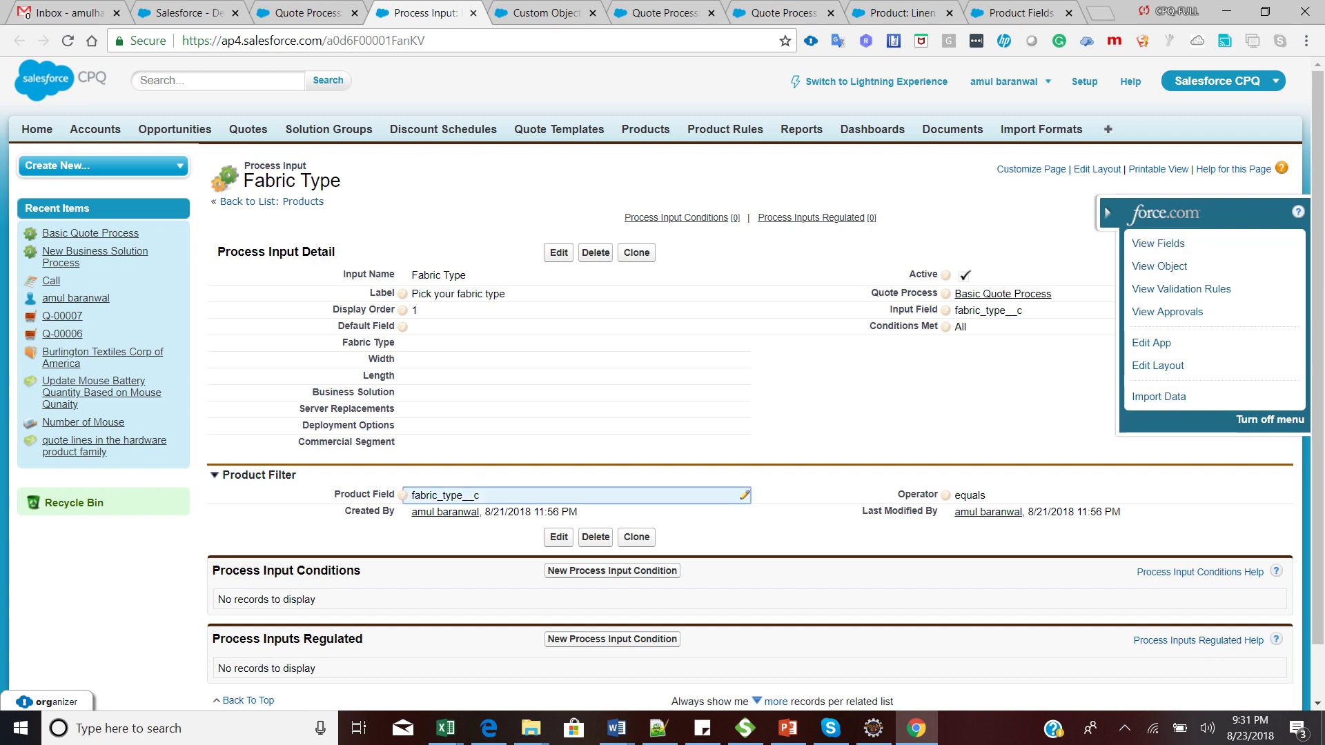
pyautogui.doubleClick(470, 495)
pyautogui.click(483, 497)
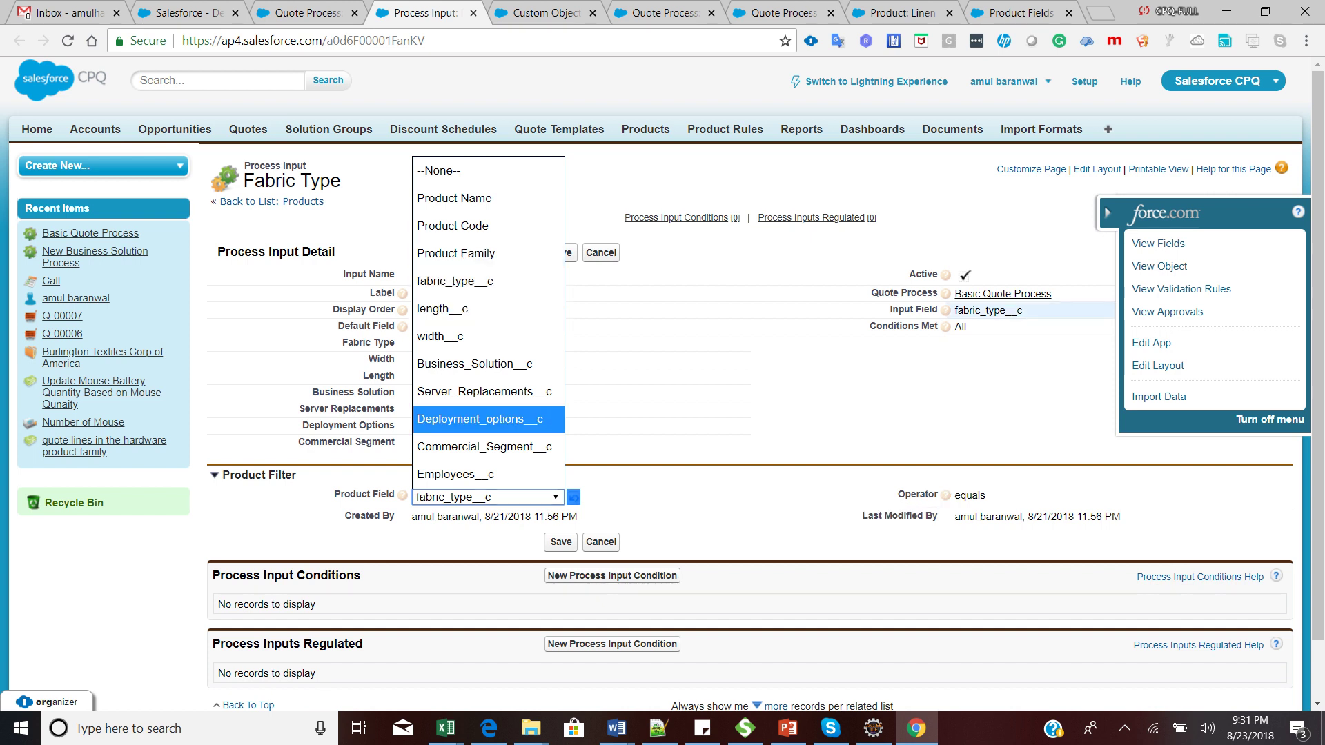
pyautogui.click(925, 309)
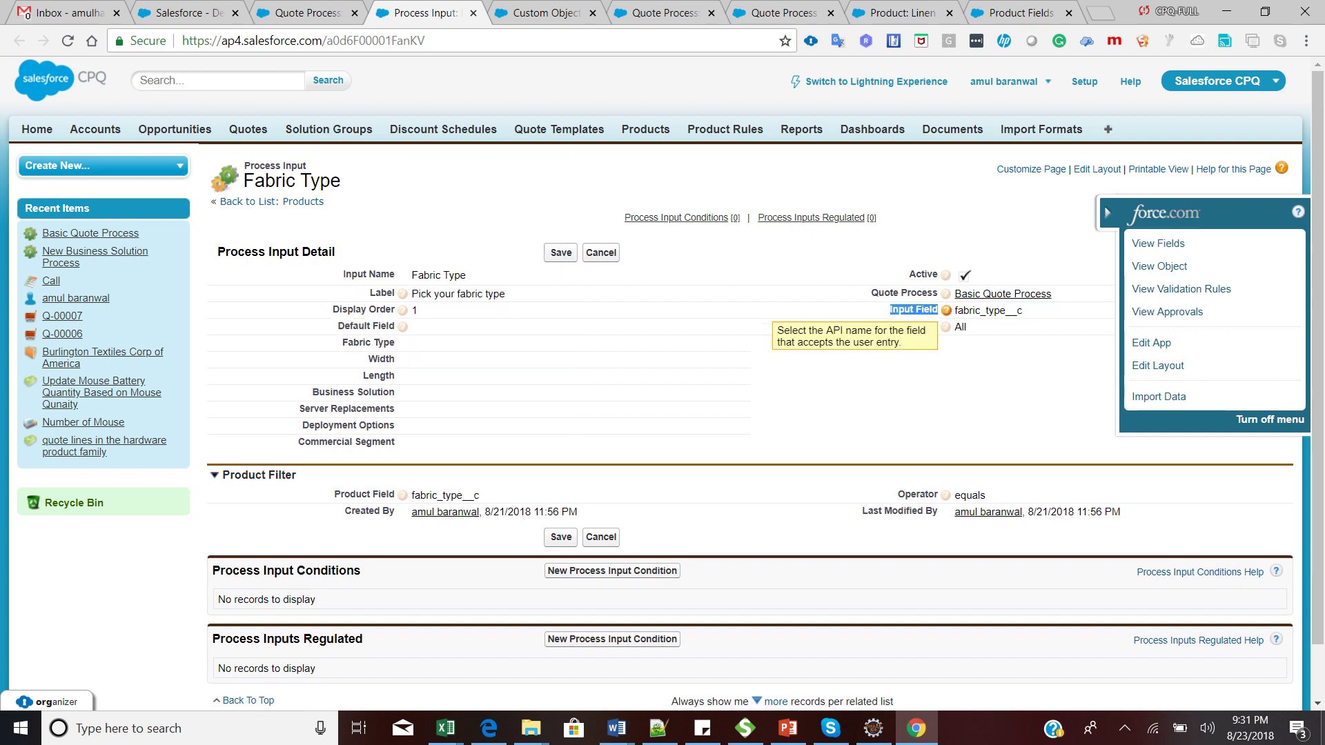
pyautogui.tripleClick(917, 309)
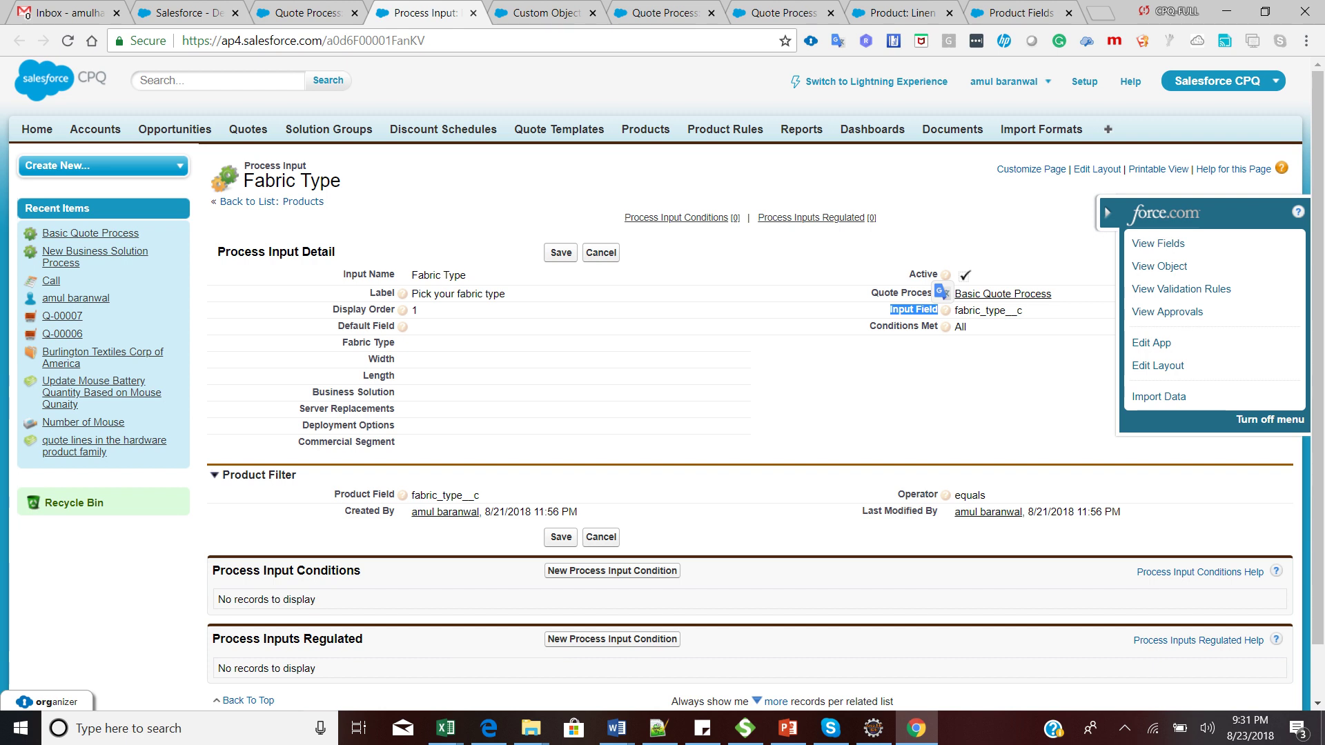
# Open the Process Input object's Input Field and Product Field definitions in new tabs and check the Width and Length fields' API names.
pyautogui.hotkey('ctrl', 'Tab')
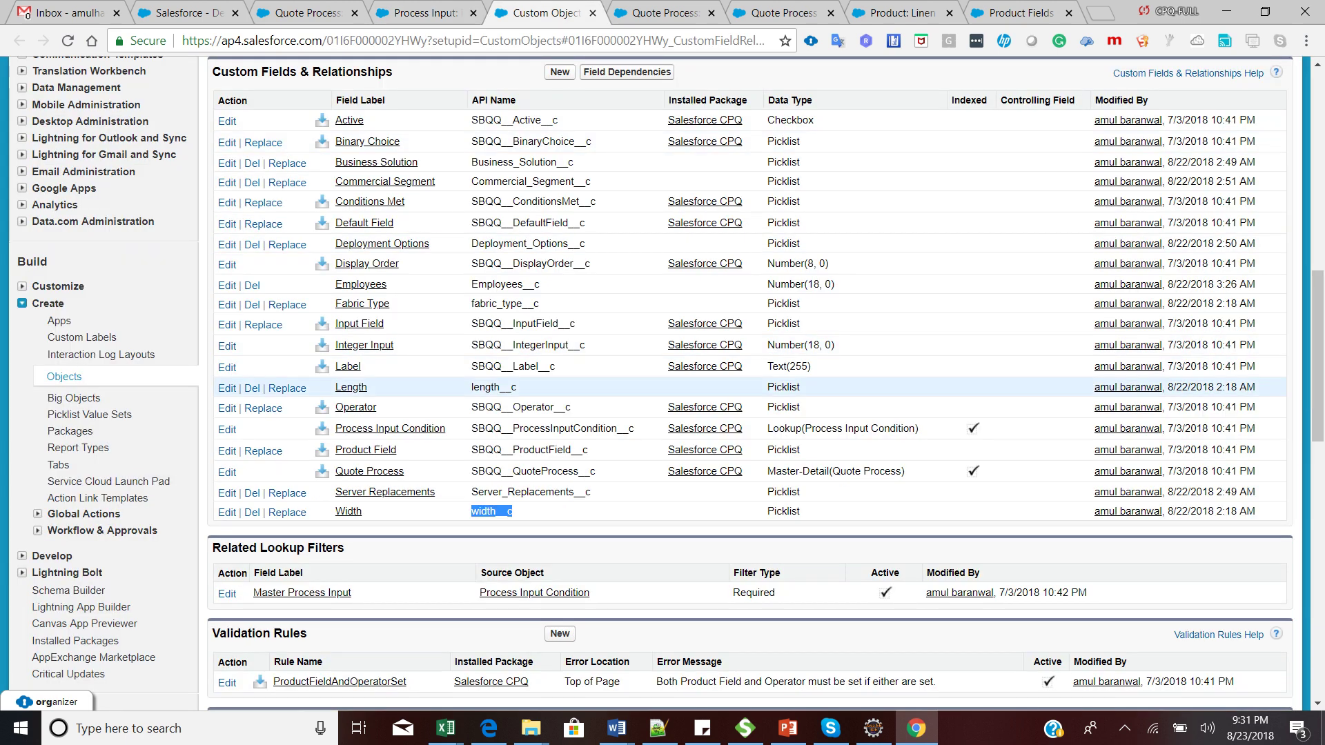
pyautogui.scroll(1, 691, 337)
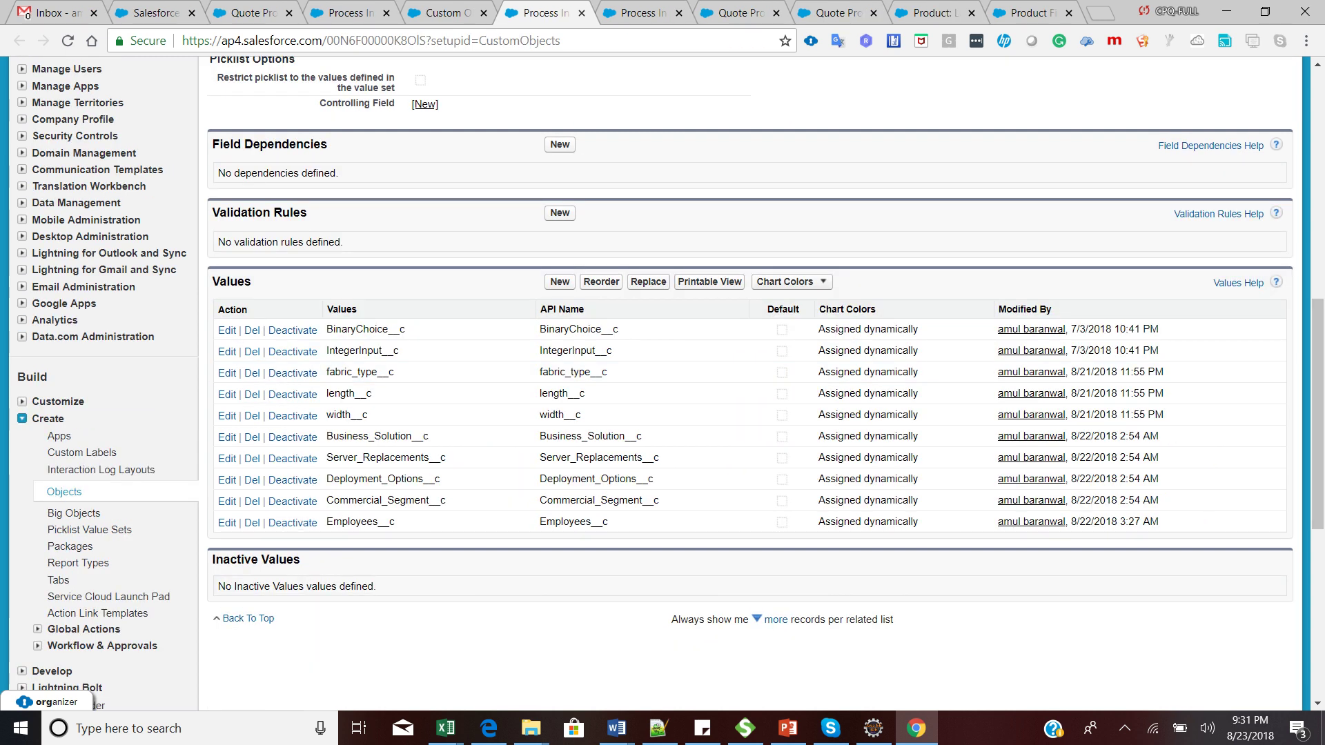
pyautogui.click(447, 13)
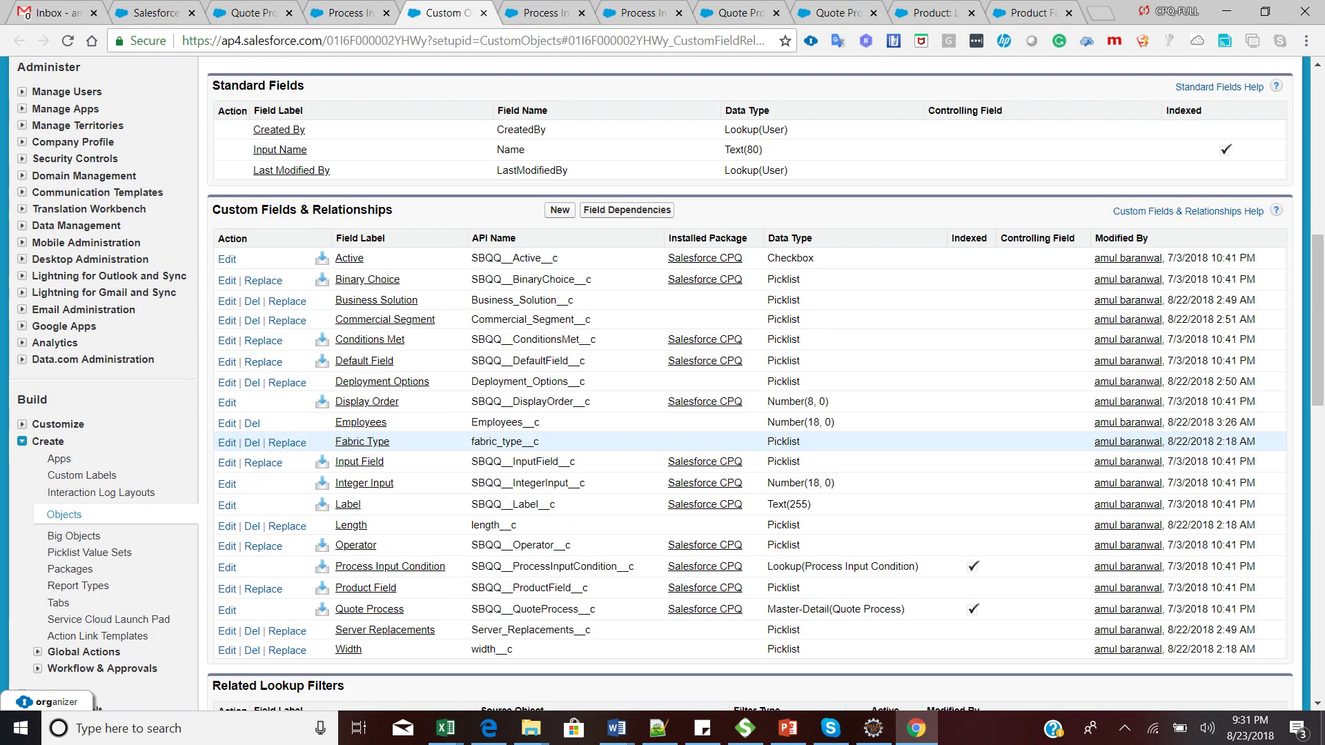
pyautogui.doubleClick(491, 649)
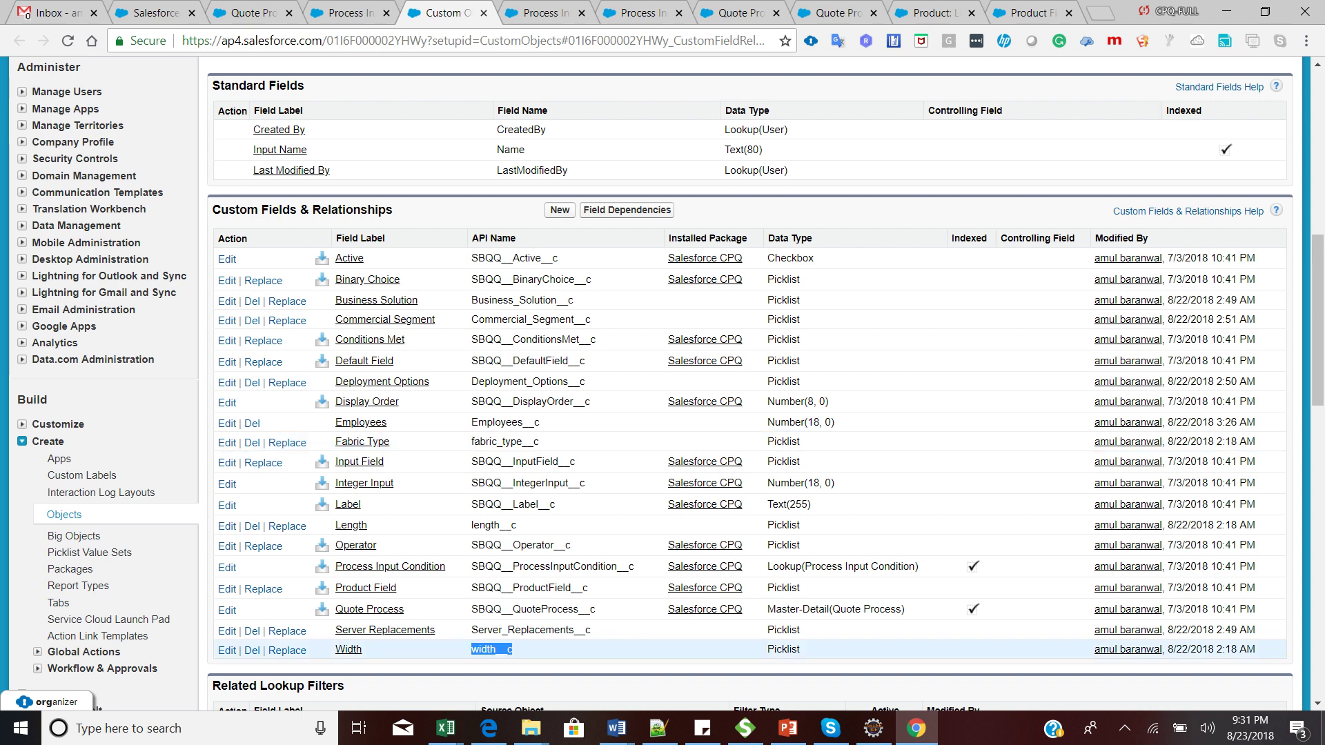
pyautogui.doubleClick(493, 525)
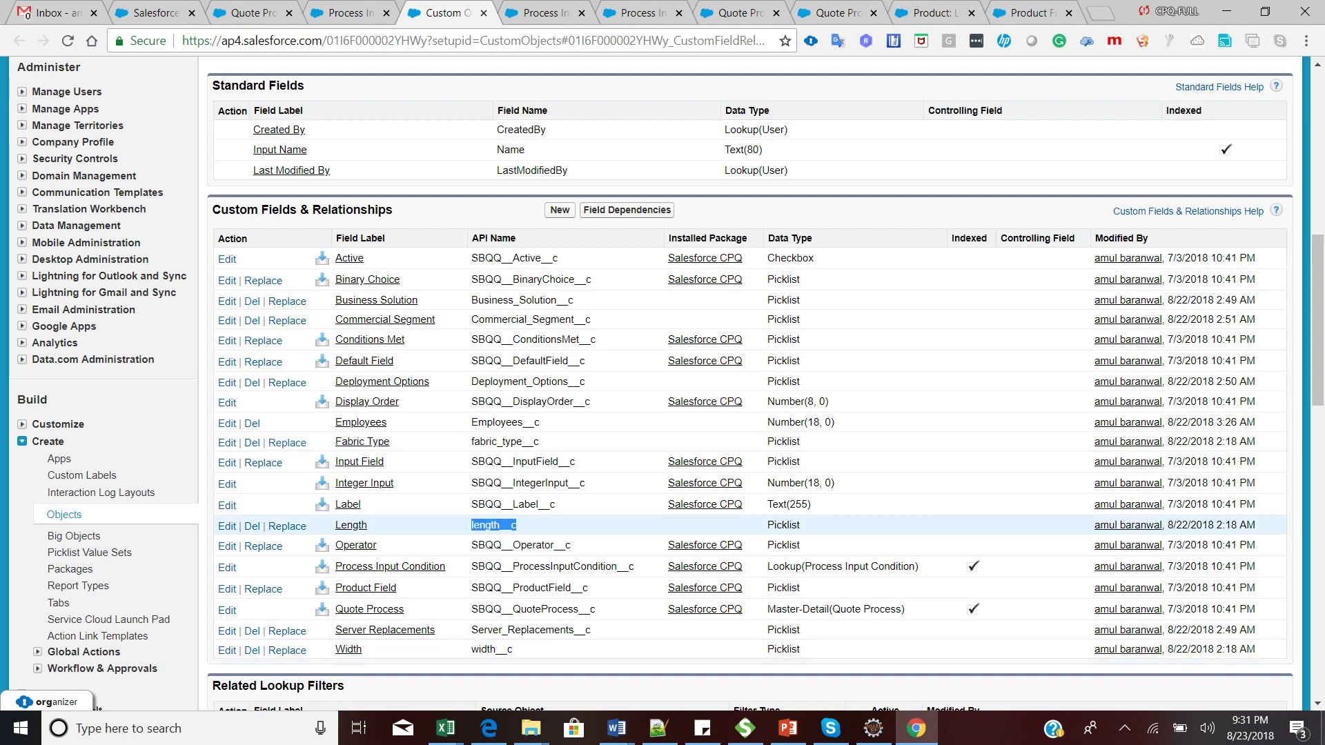
pyautogui.hotkey('ctrl', 'Tab')
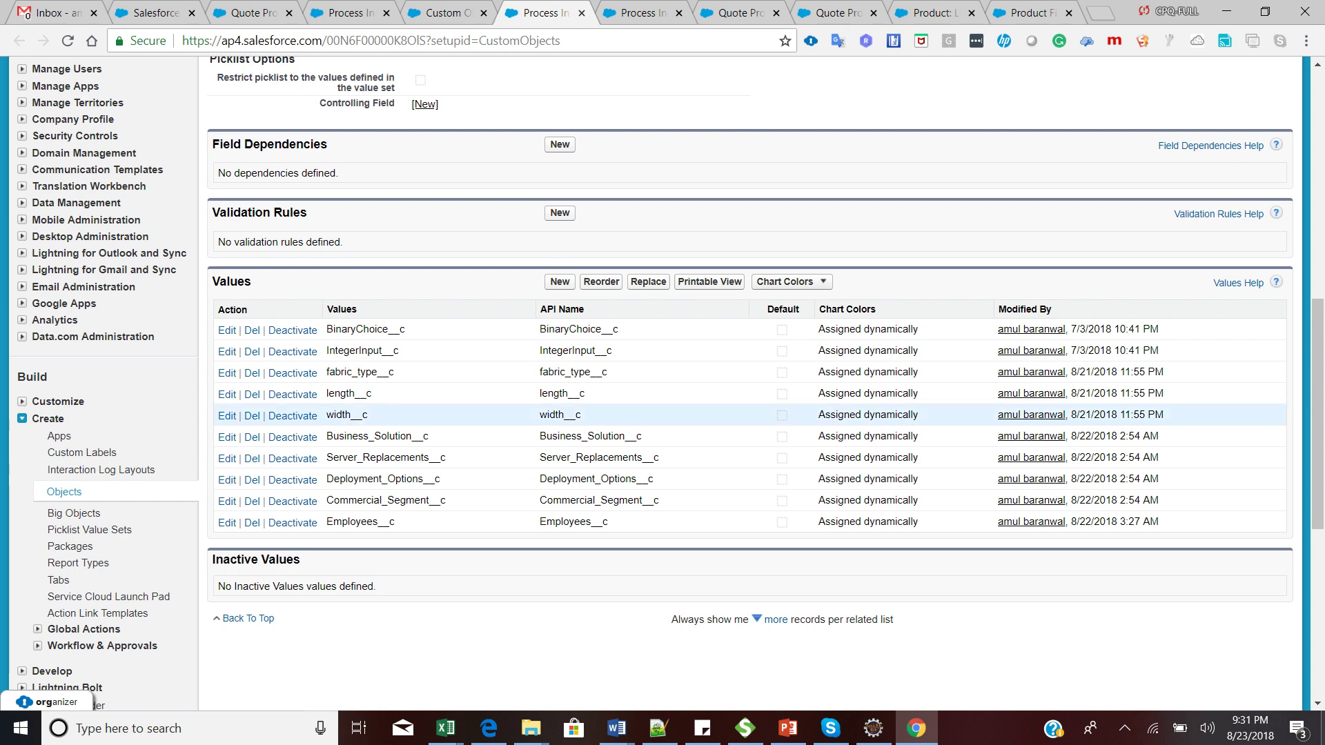
# Examine the Input Field definition on Process Input and its picklist values for fabric type, length and width.
pyautogui.scroll(3, 662, 384)
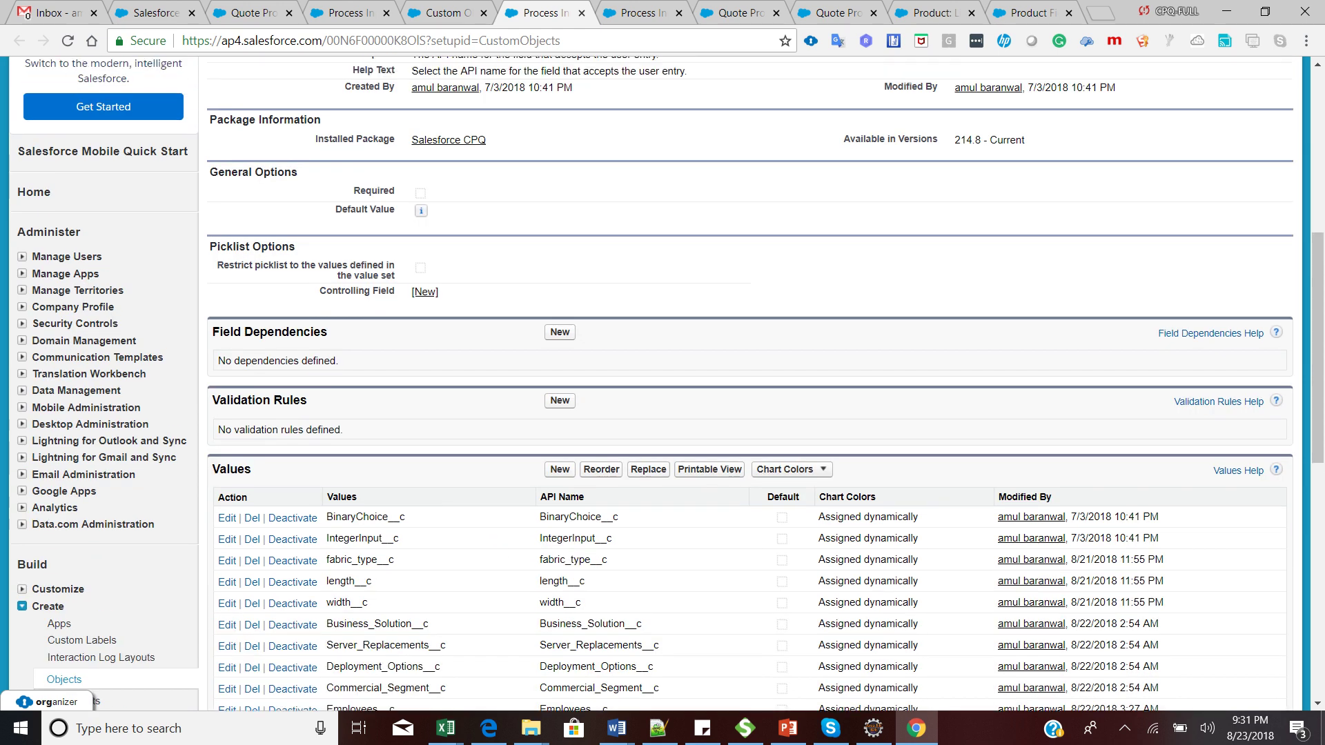
pyautogui.scroll(2, 663, 384)
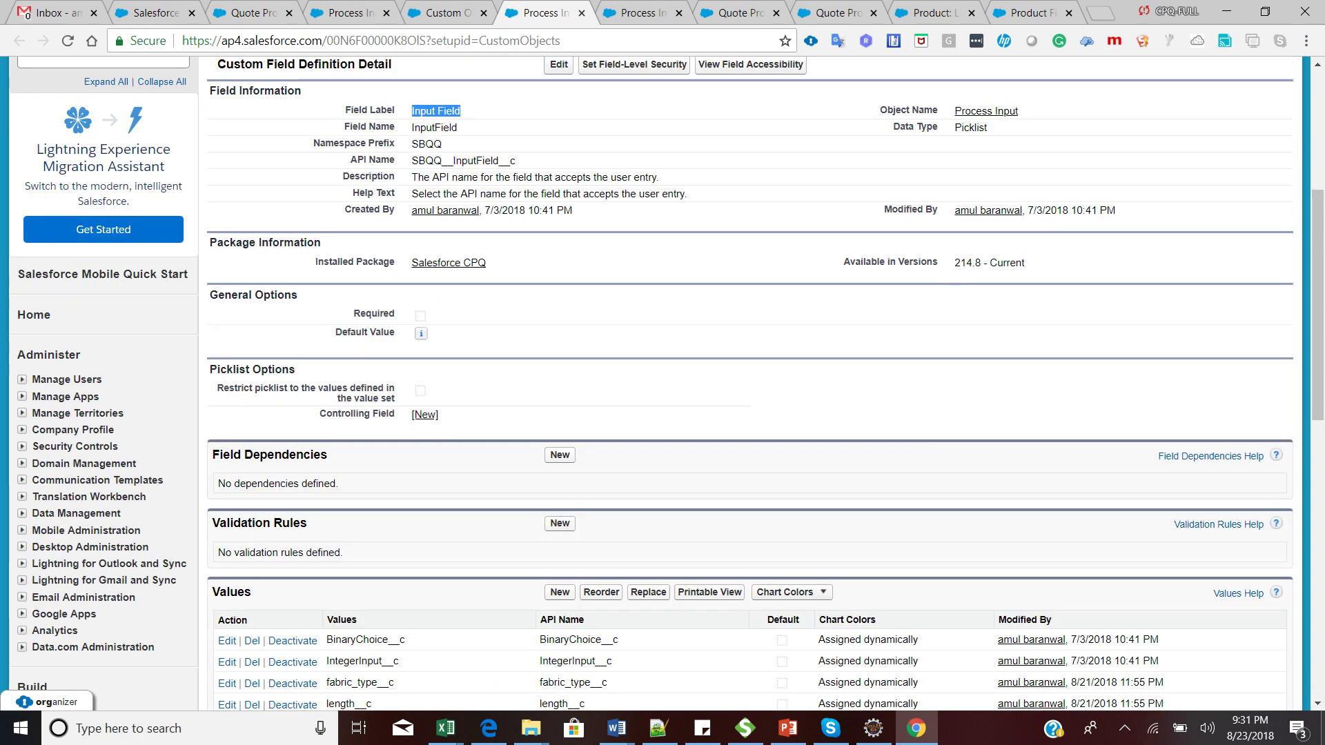
pyautogui.scroll(-2, 663, 383)
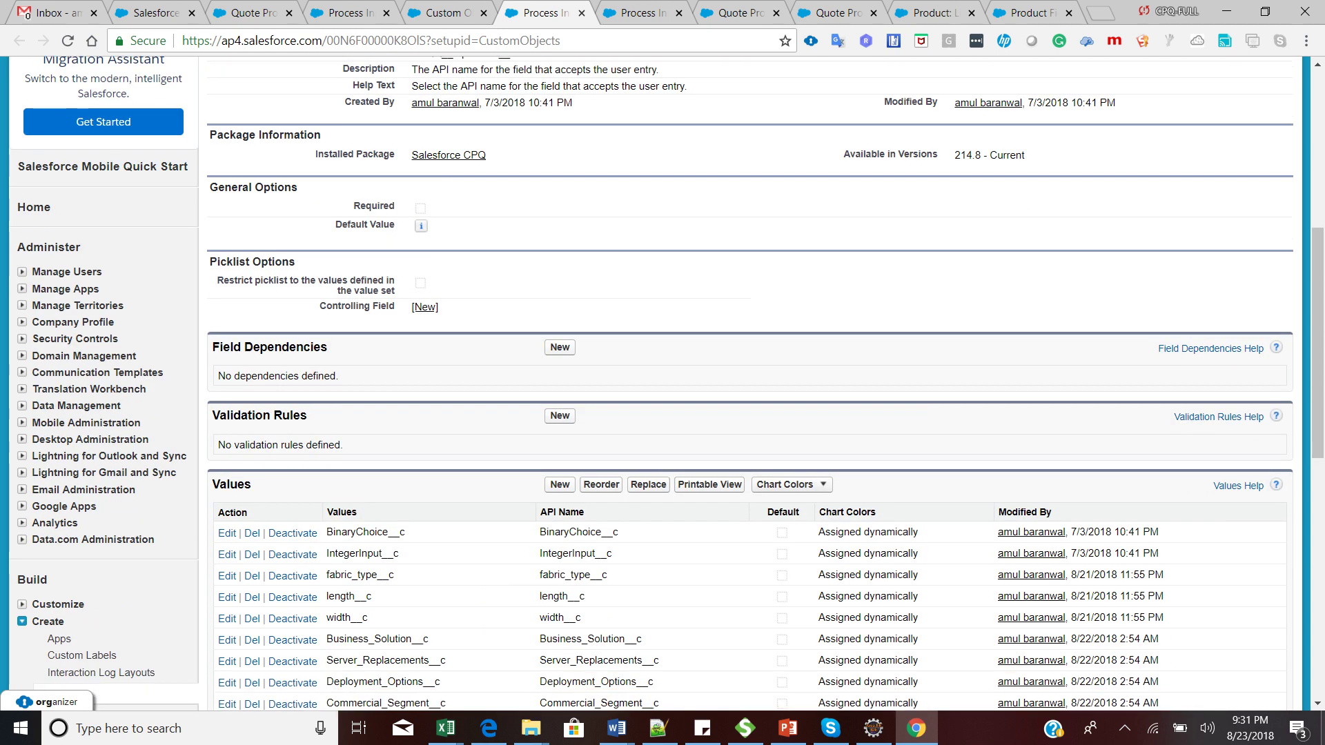
pyautogui.scroll(-2, 663, 384)
pyautogui.doubleClick(573, 441)
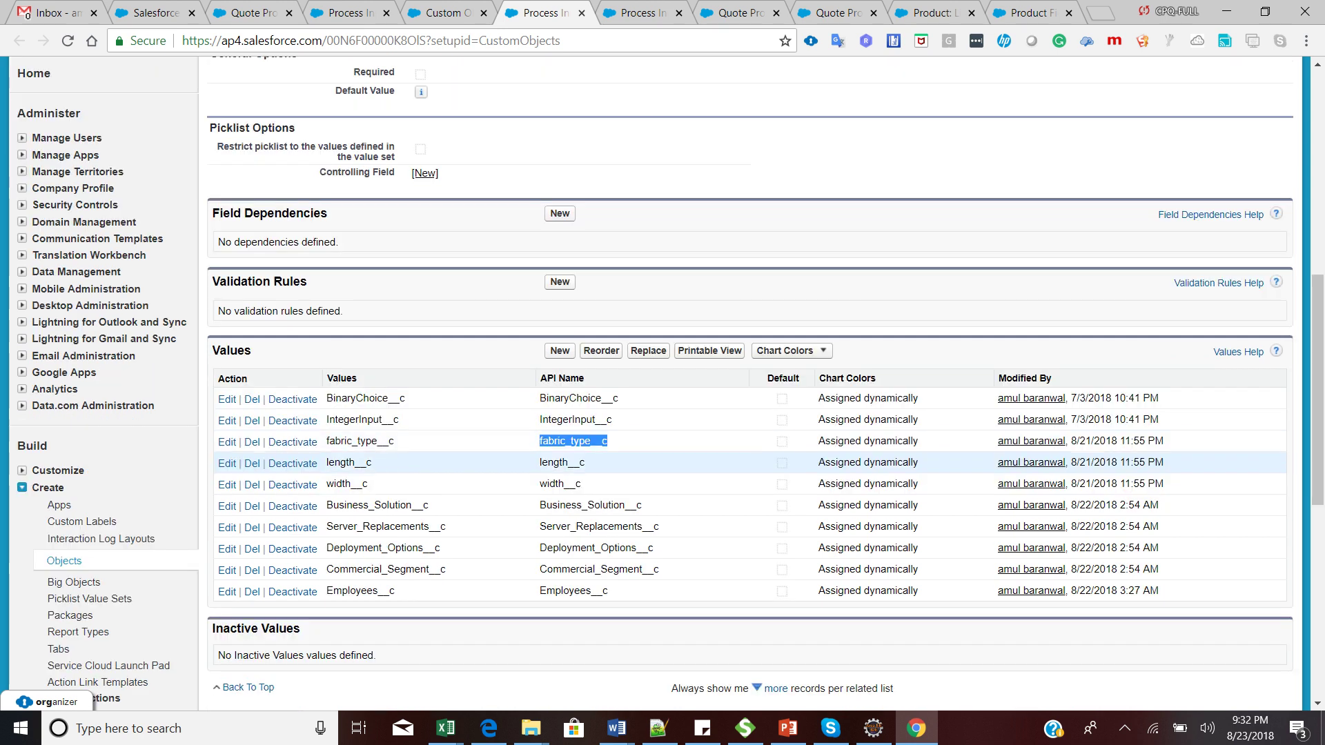
pyautogui.doubleClick(560, 484)
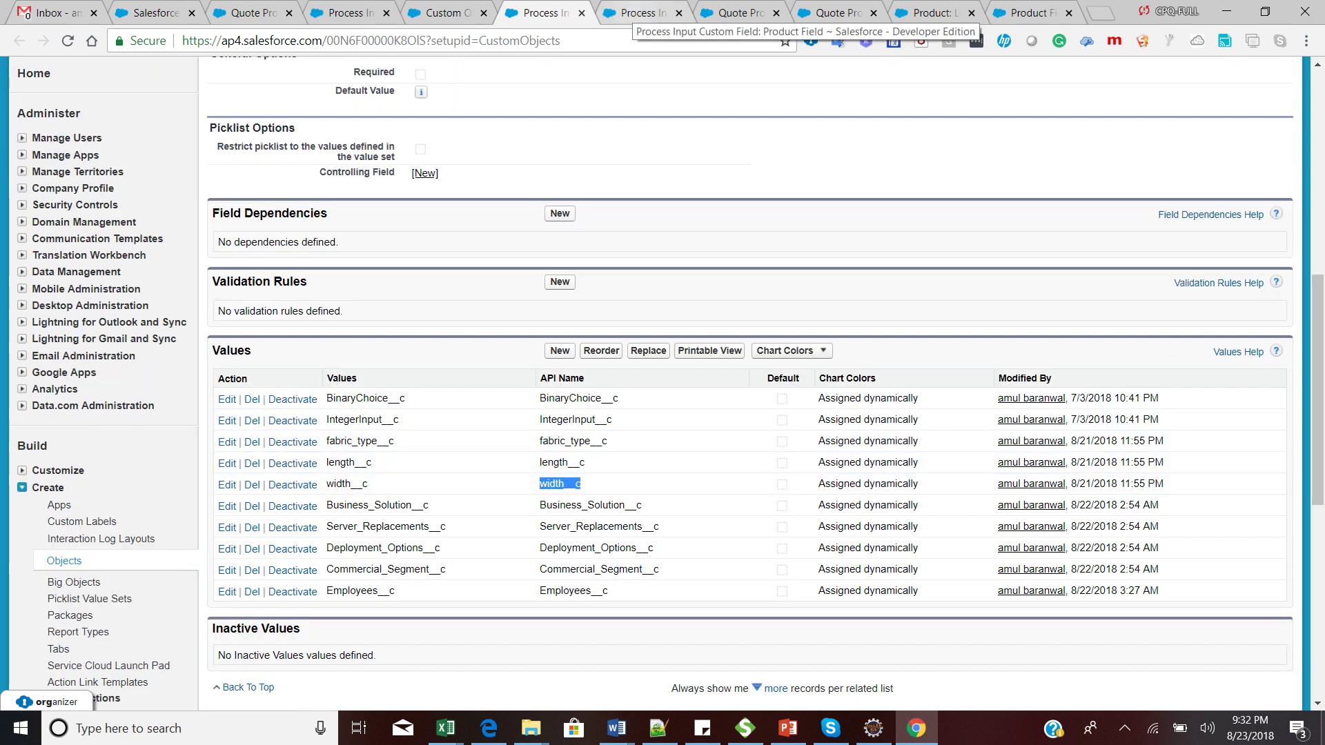
pyautogui.scroll(6, 750, 383)
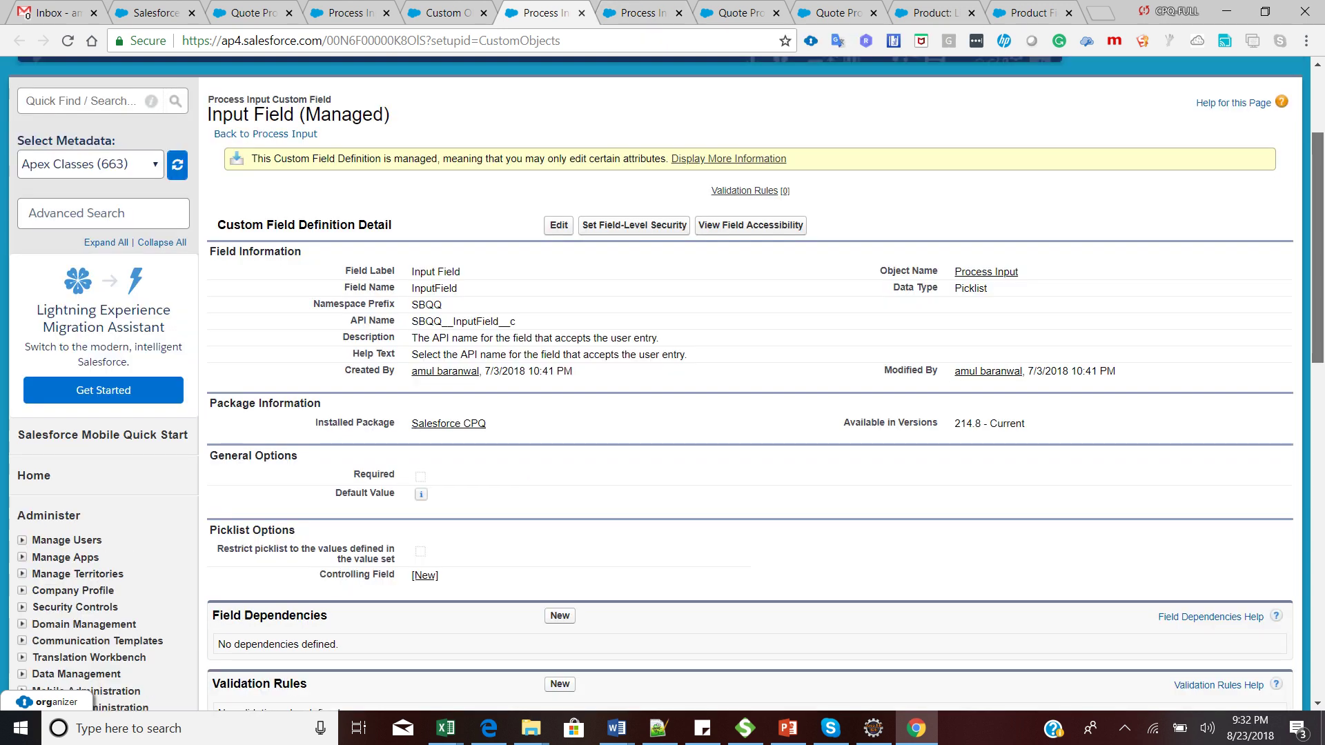
pyautogui.moveTo(461, 271); pyautogui.dragTo(412, 271)
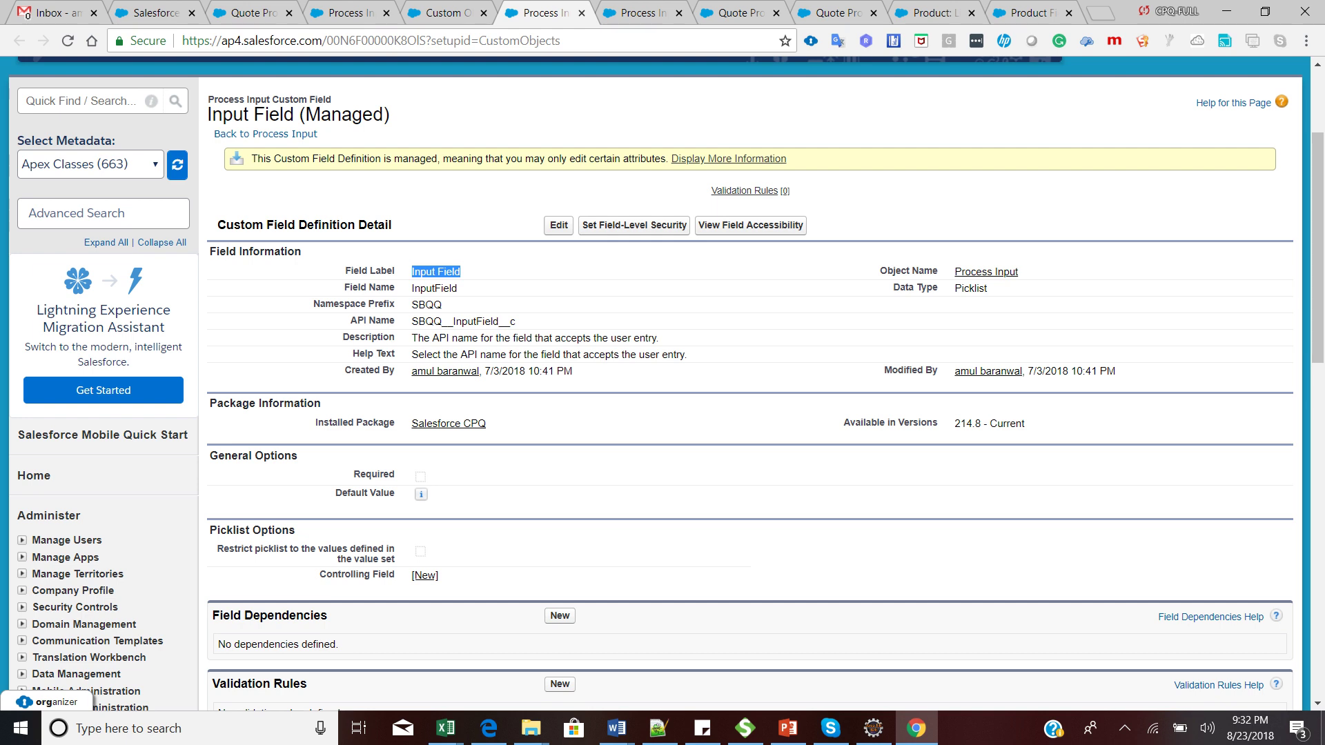
# Examine the Product Field definition on Process Input and its picklist values.
pyautogui.hotkey('ctrl', 'Tab')
pyautogui.scroll(-2, 667, 383)
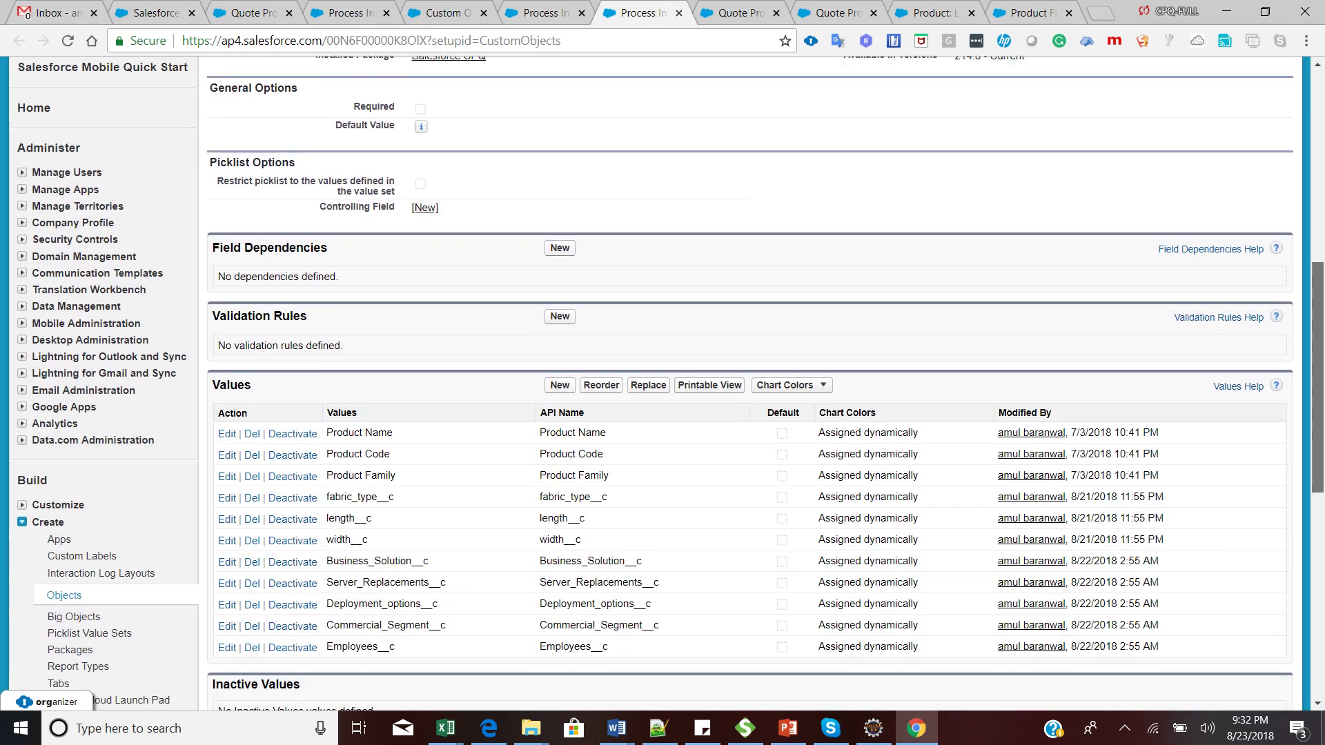
pyautogui.scroll(5, 667, 383)
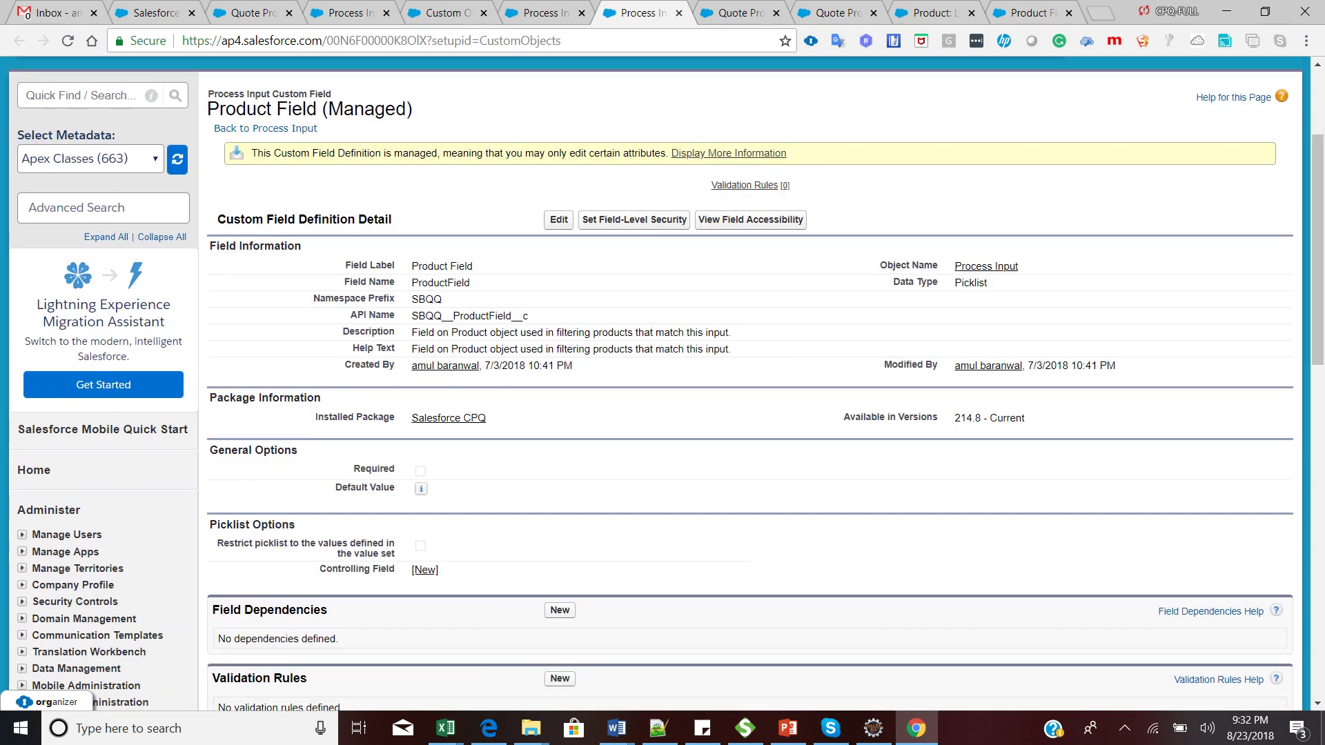
# Return to Basic Quote Process and examine the Fabric Type process input's Input Field, Product Field, Display Order and Operator.
pyautogui.hotkey('ctrl', '3')
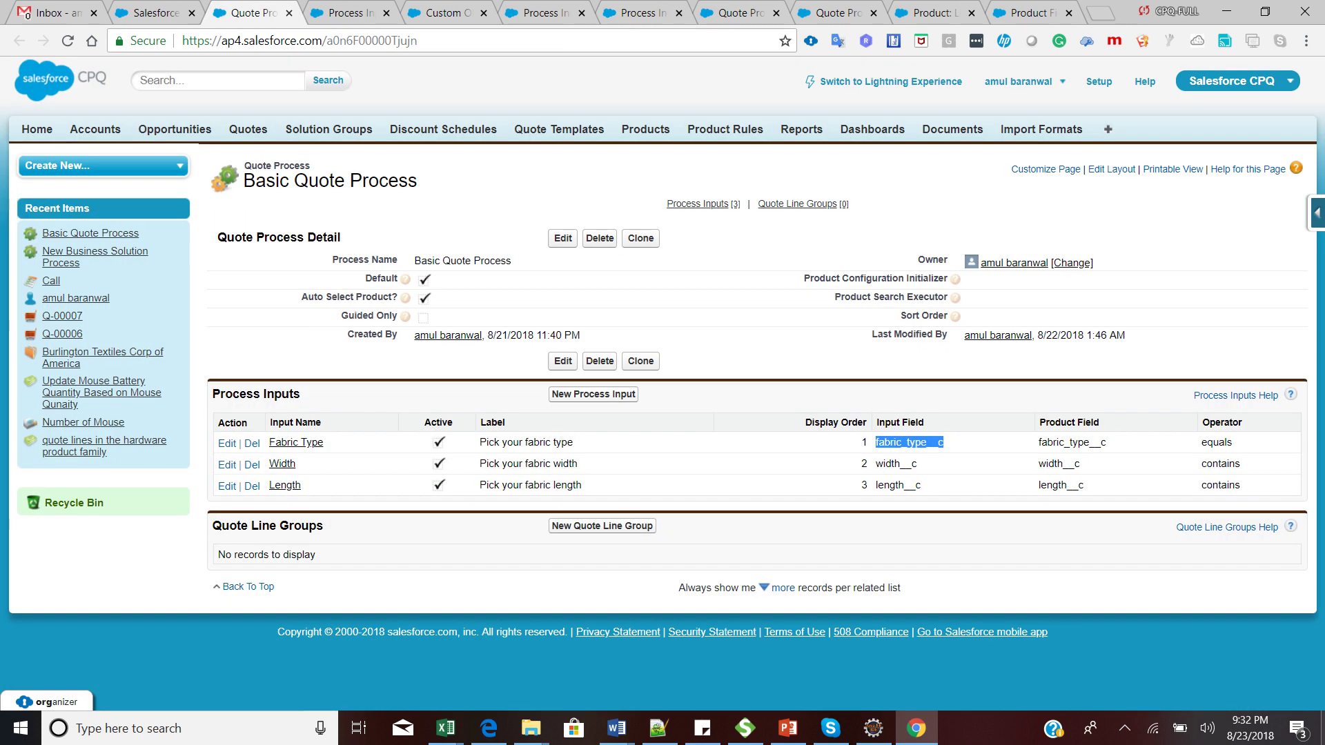
pyautogui.click(956, 443)
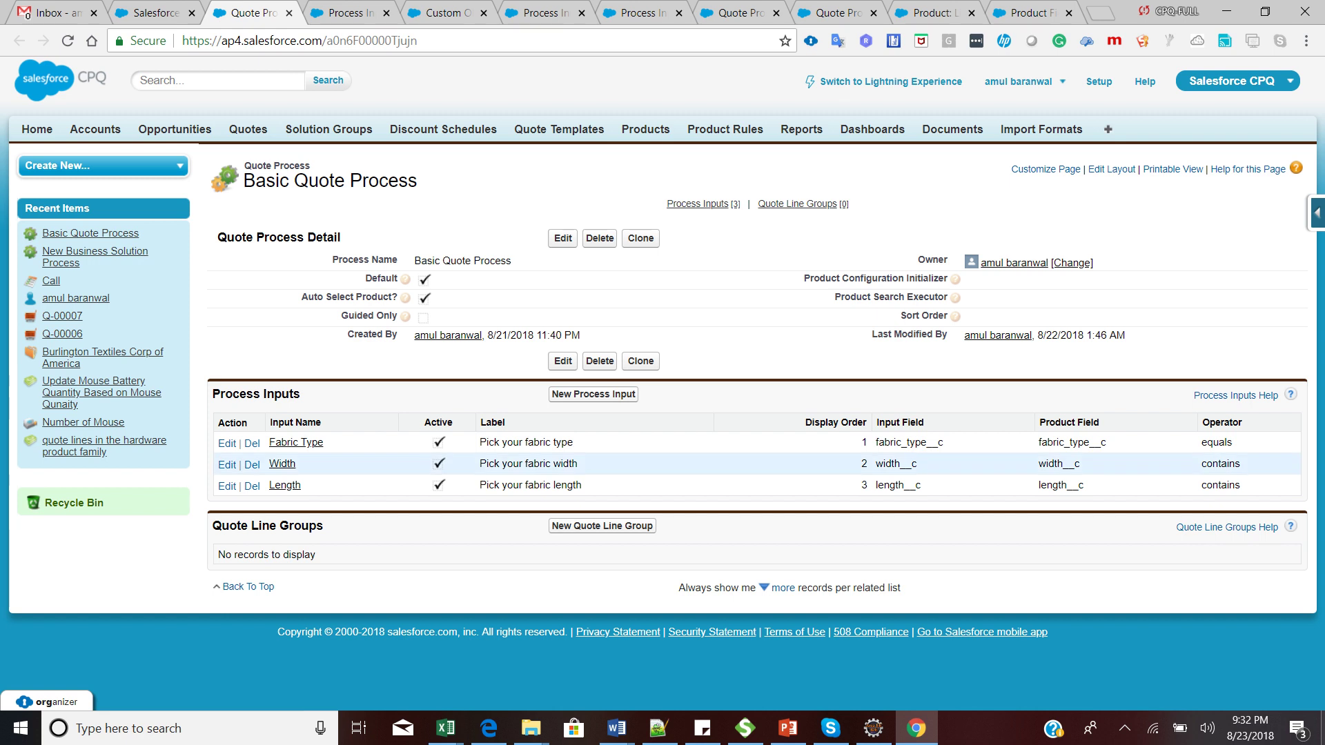
pyautogui.doubleClick(909, 443)
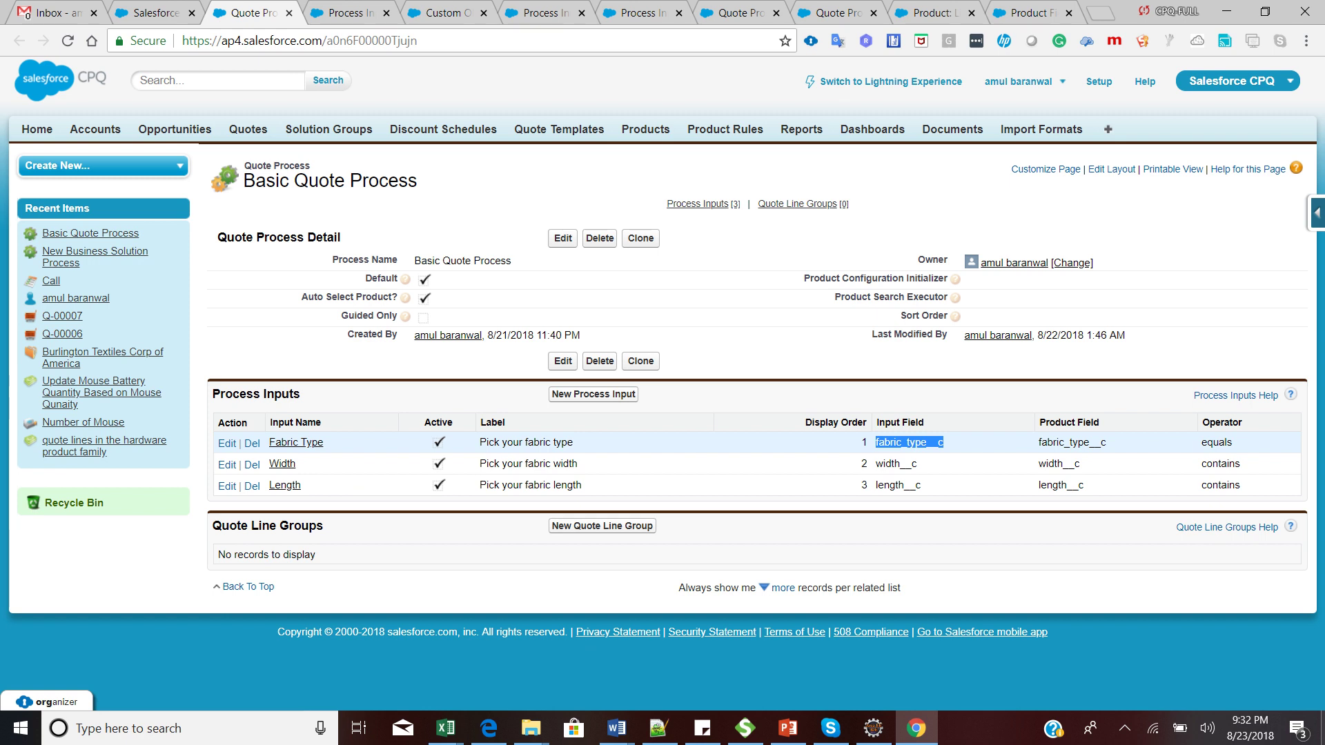
pyautogui.moveTo(1039, 443); pyautogui.dragTo(1108, 442)
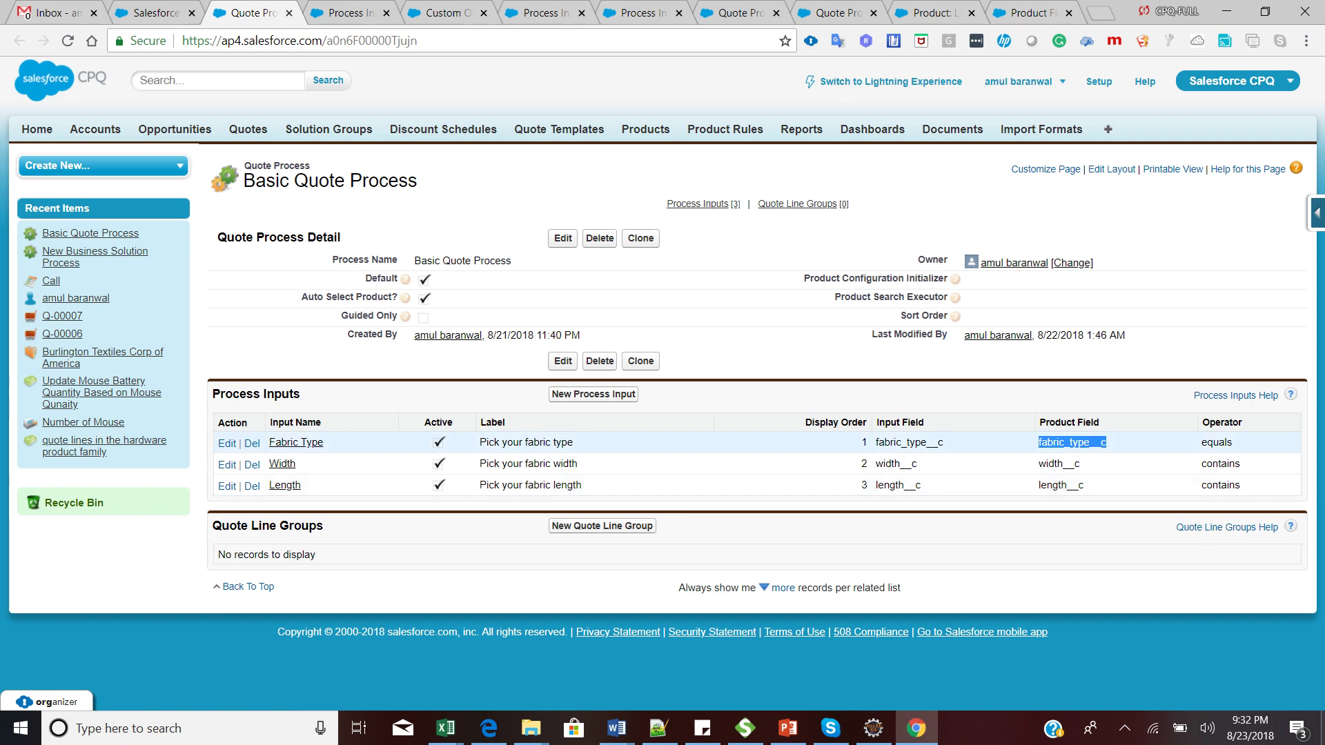
pyautogui.doubleClick(864, 443)
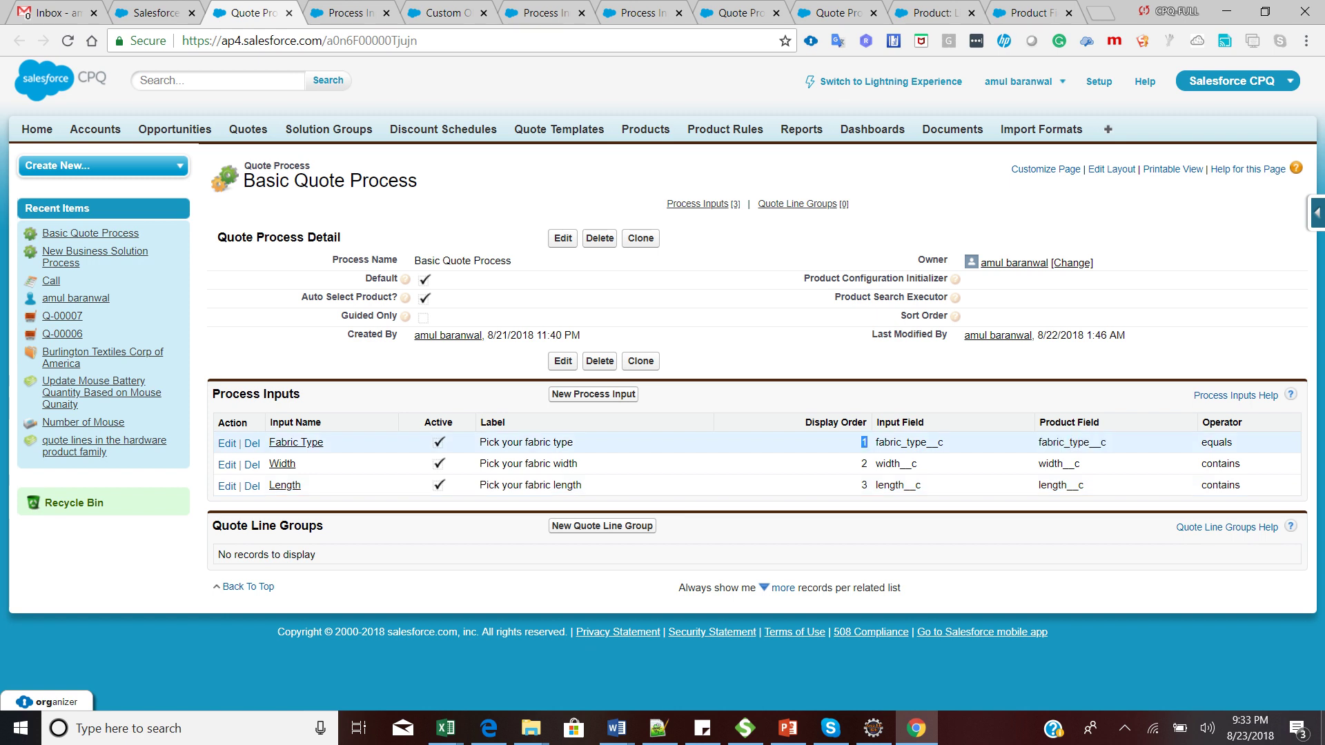
pyautogui.click(864, 442)
pyautogui.doubleClick(1216, 442)
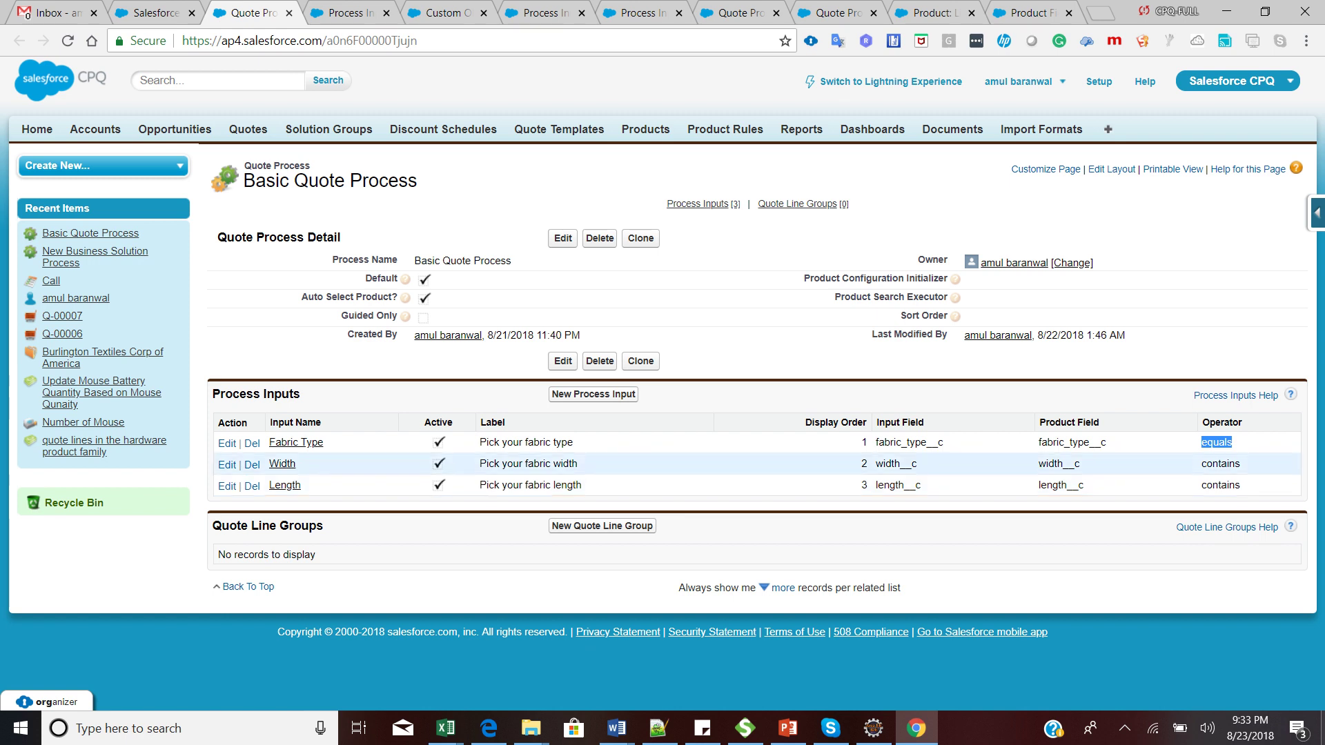
pyautogui.moveTo(253, 395); pyautogui.dragTo(301, 393)
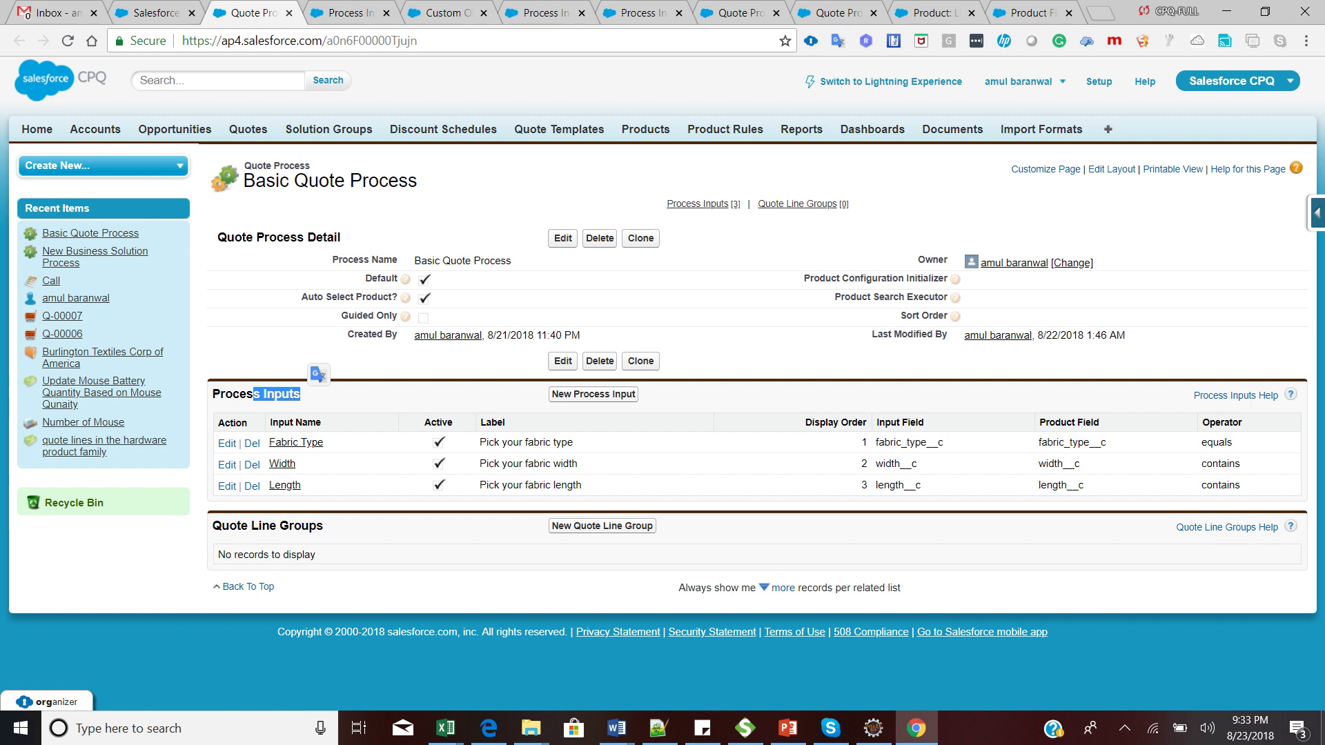
pyautogui.doubleClick(380, 41)
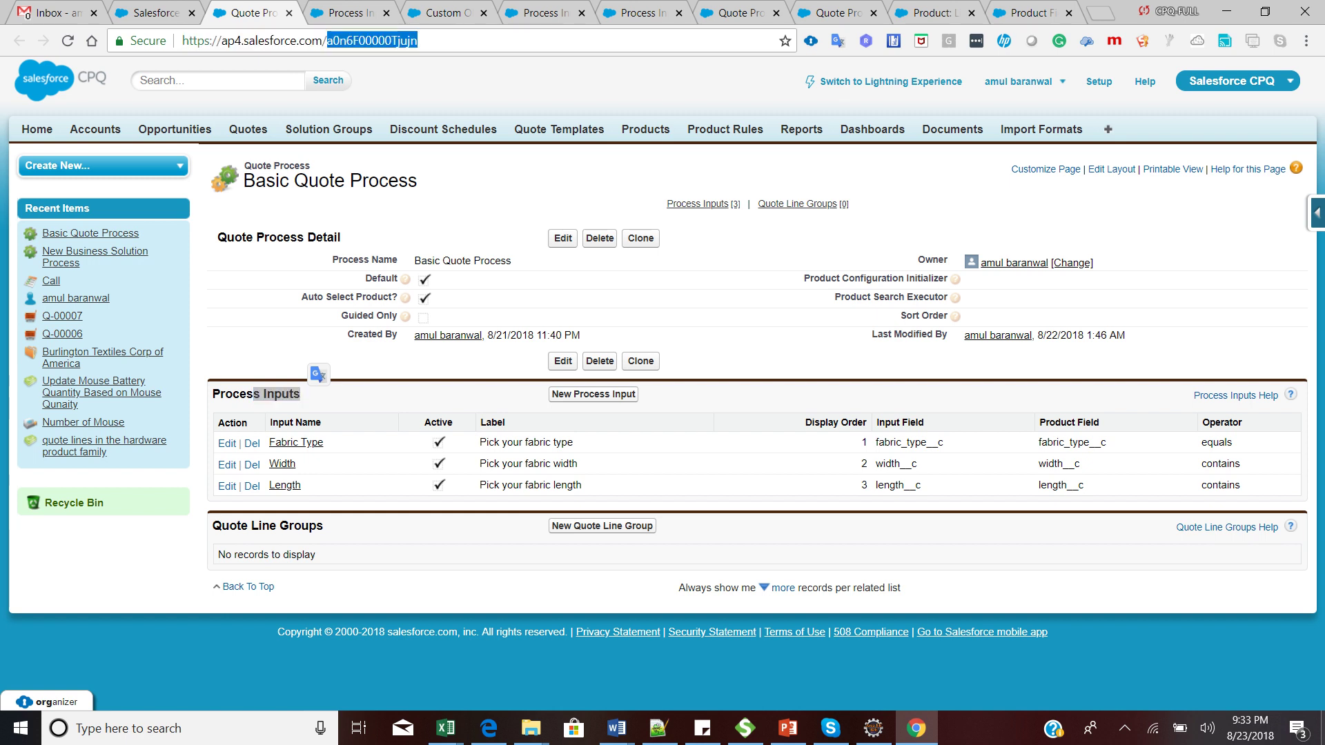
# Close the process input, field setup and extra quote process tabs, and open the second recently viewed quote in a new tab.
pyautogui.hotkey('ctrl', 'Tab')
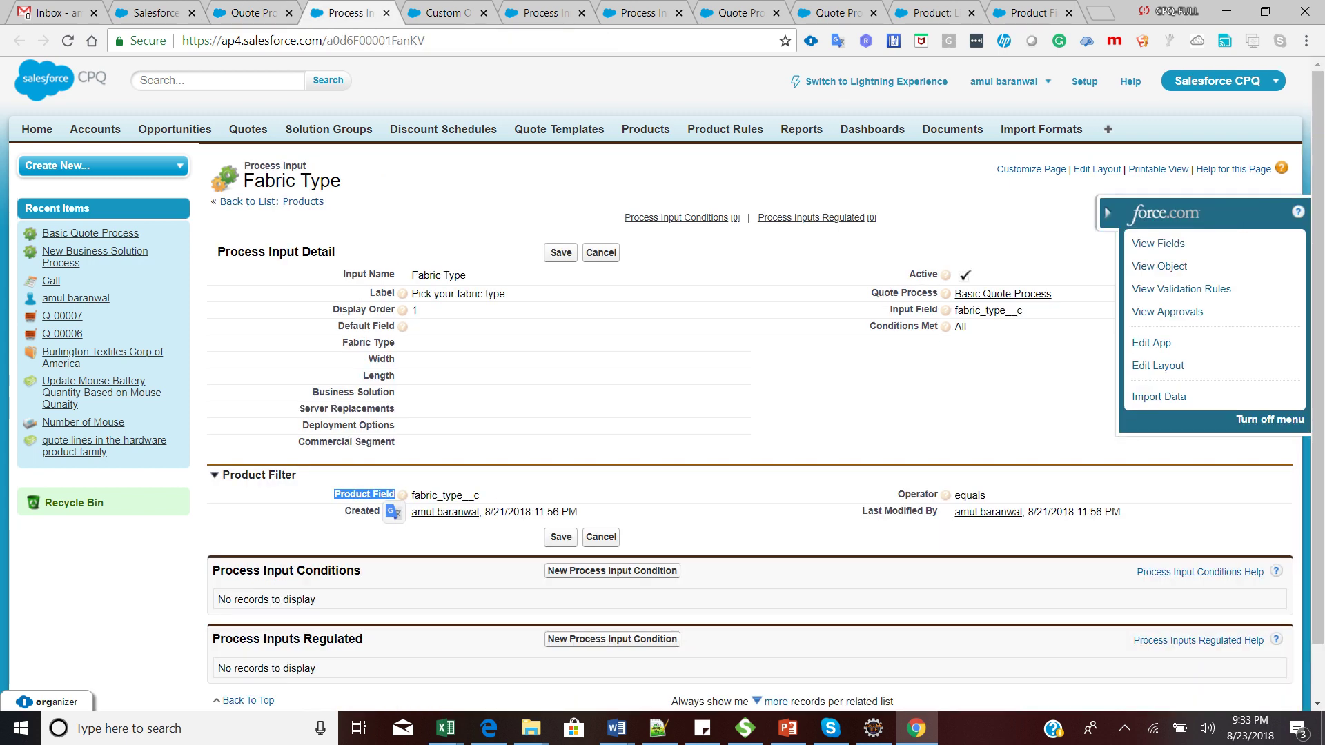
pyautogui.hotkey('ctrl', 'w')
pyautogui.hotkey('ctrl', 'w')
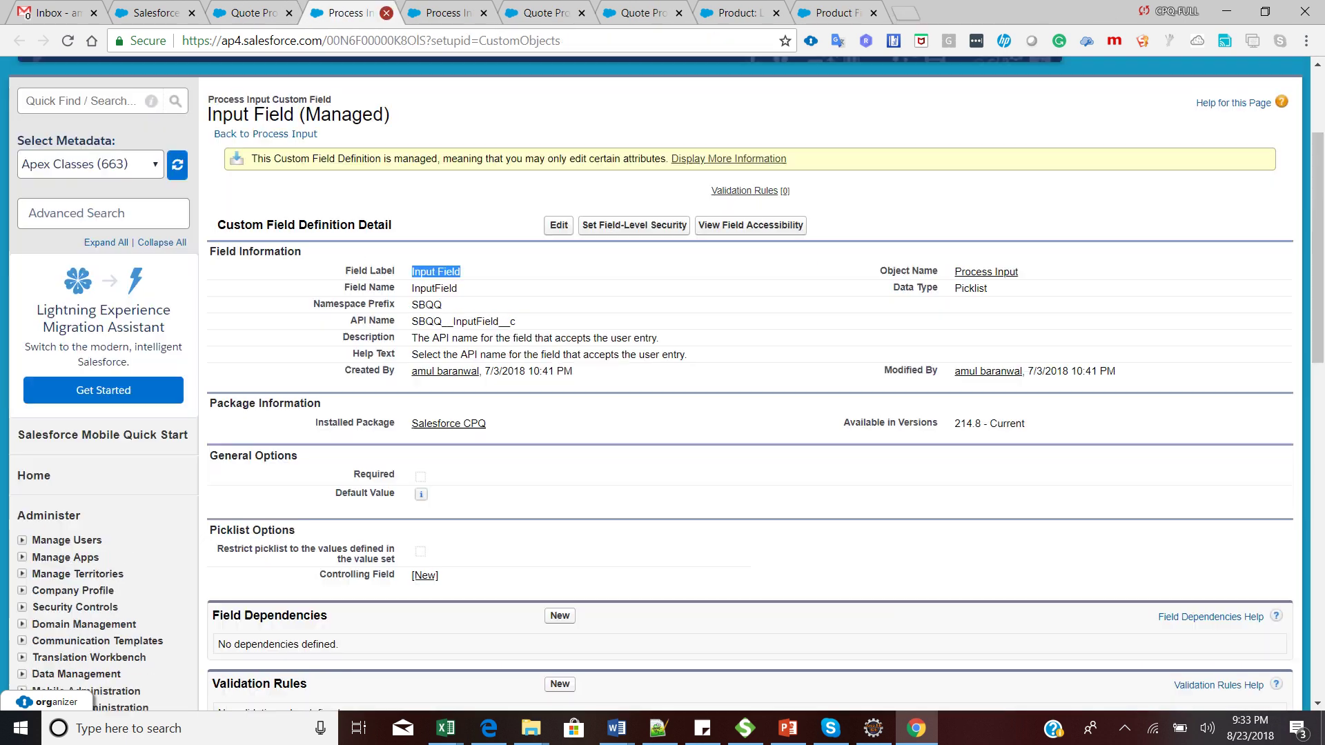
pyautogui.hotkey('ctrl', 'w')
pyautogui.hotkey('ctrl', 'w')
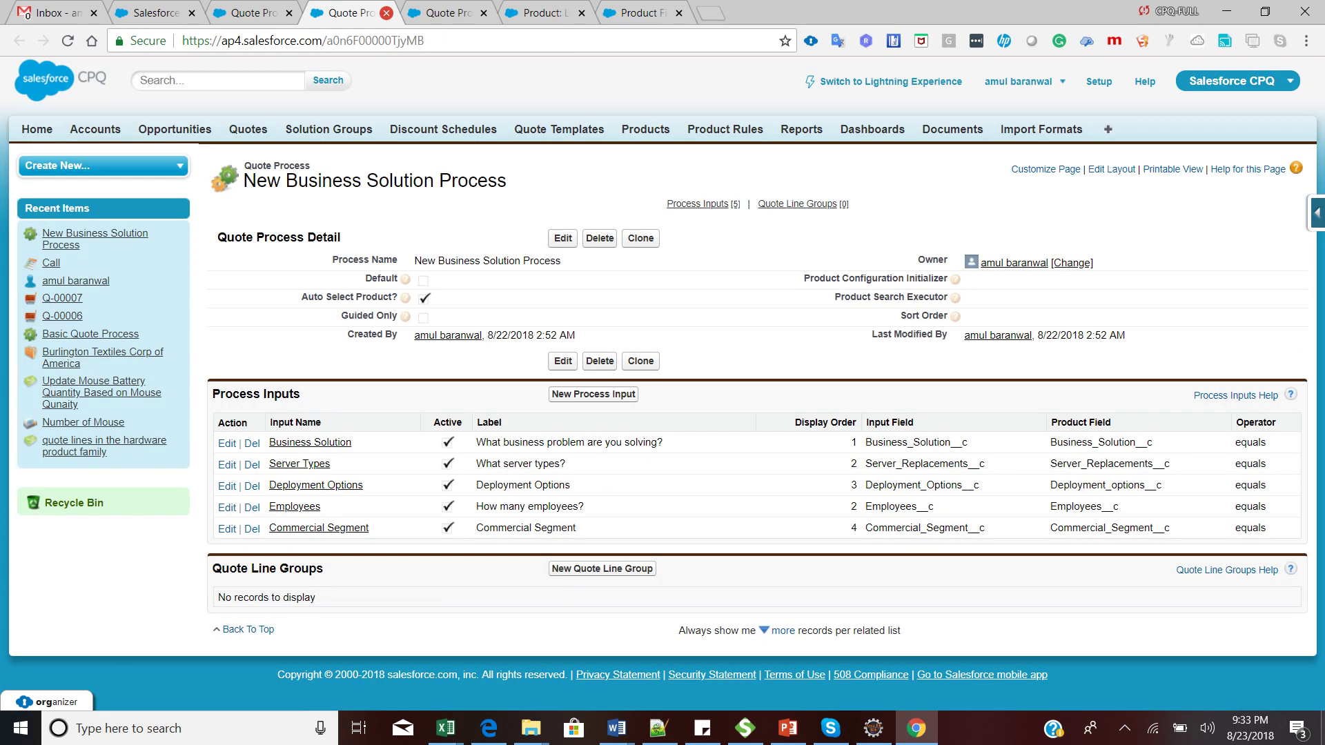
pyautogui.click(386, 12)
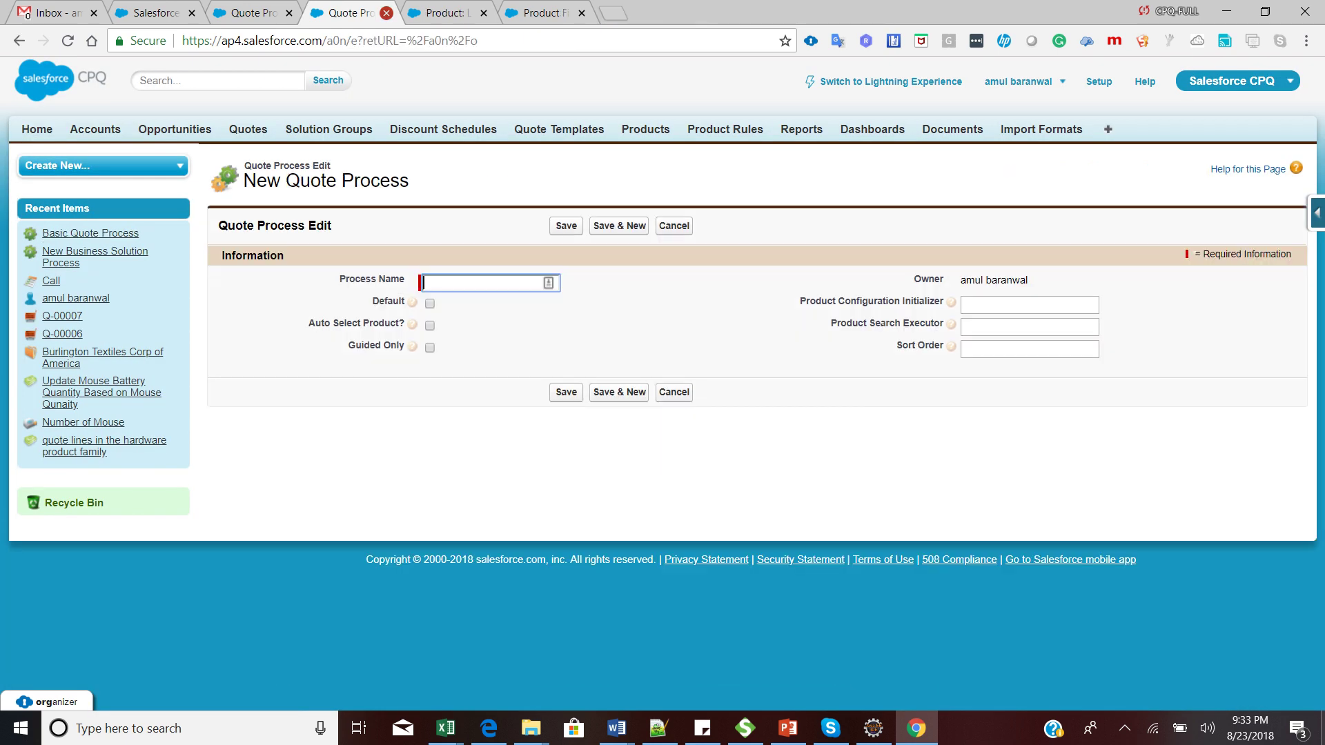
pyautogui.click(386, 13)
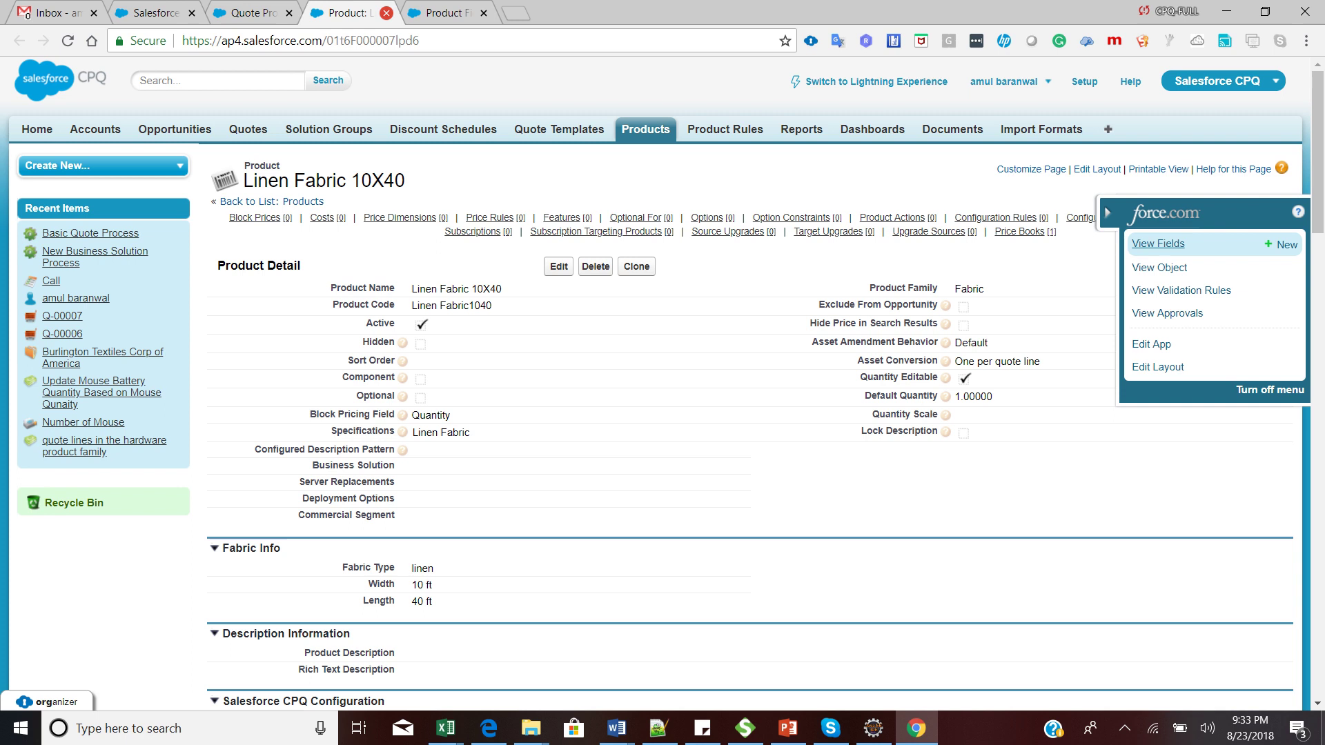
pyautogui.middleClick(63, 334)
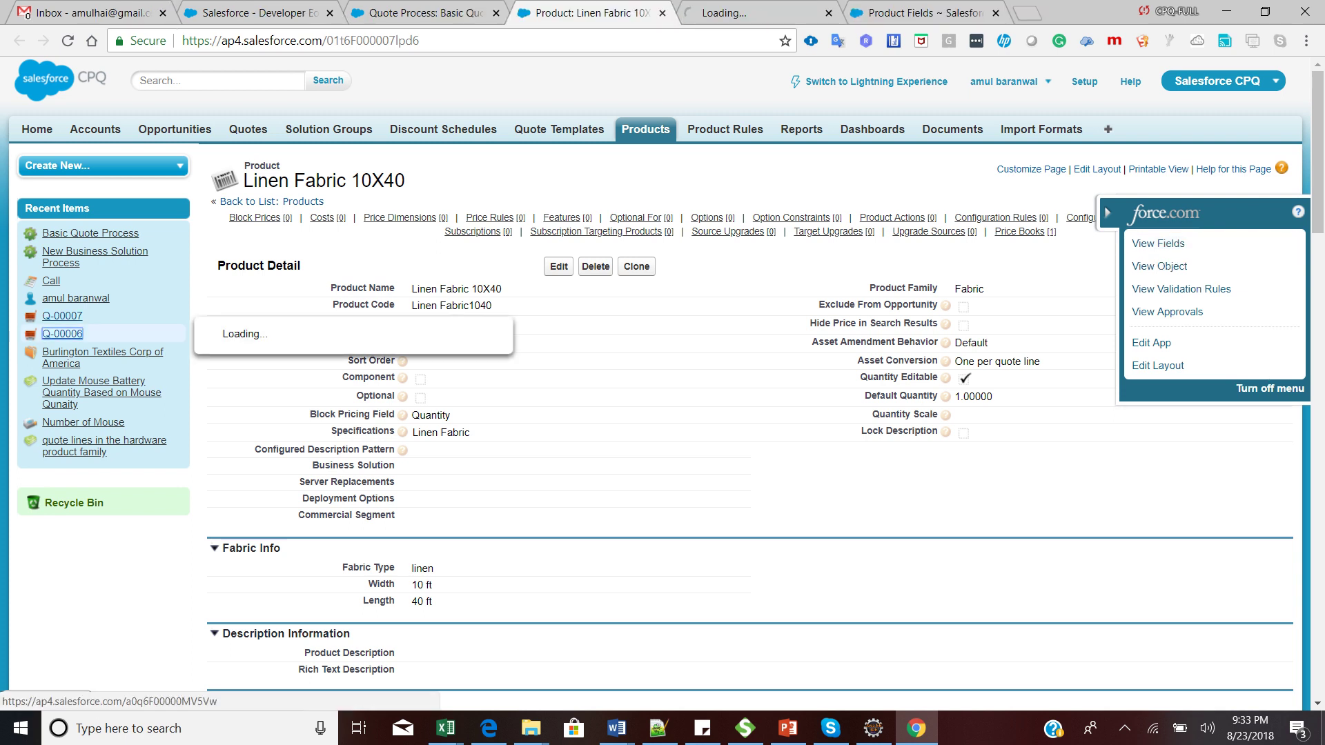
# Open the first recently viewed quote in a new tab and close the Product Fields tab.
pyautogui.middleClick(65, 318)
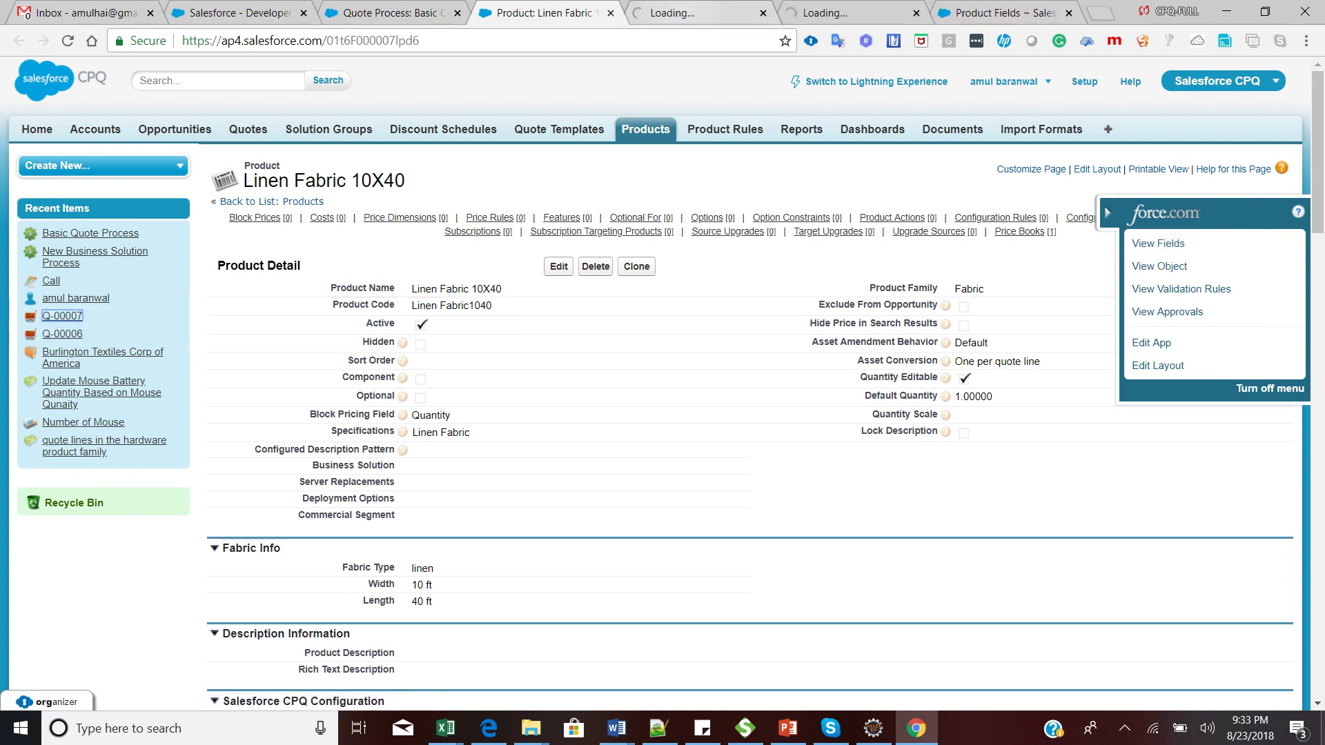
pyautogui.click(690, 13)
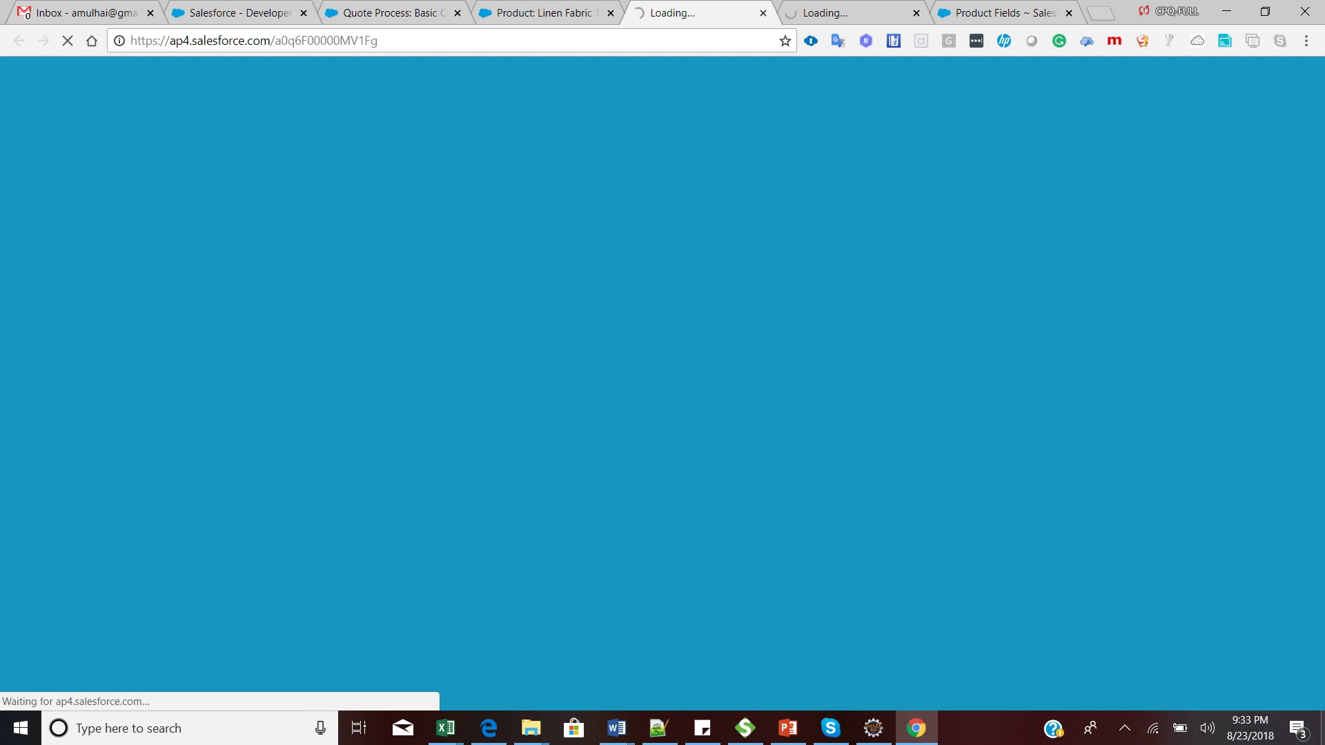
pyautogui.hotkey('ctrl', 'Tab')
pyautogui.hotkey('ctrl', 'Tab')
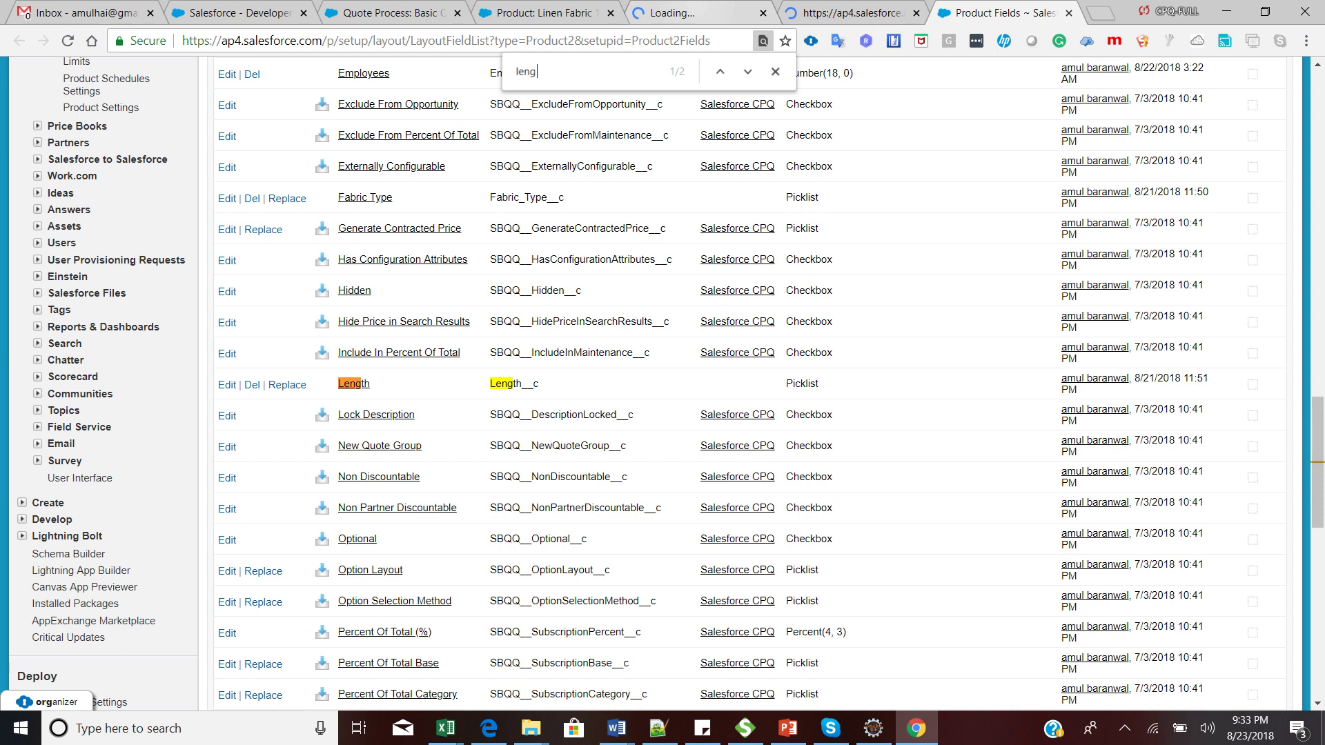
pyautogui.hotkey('ctrl', 'w')
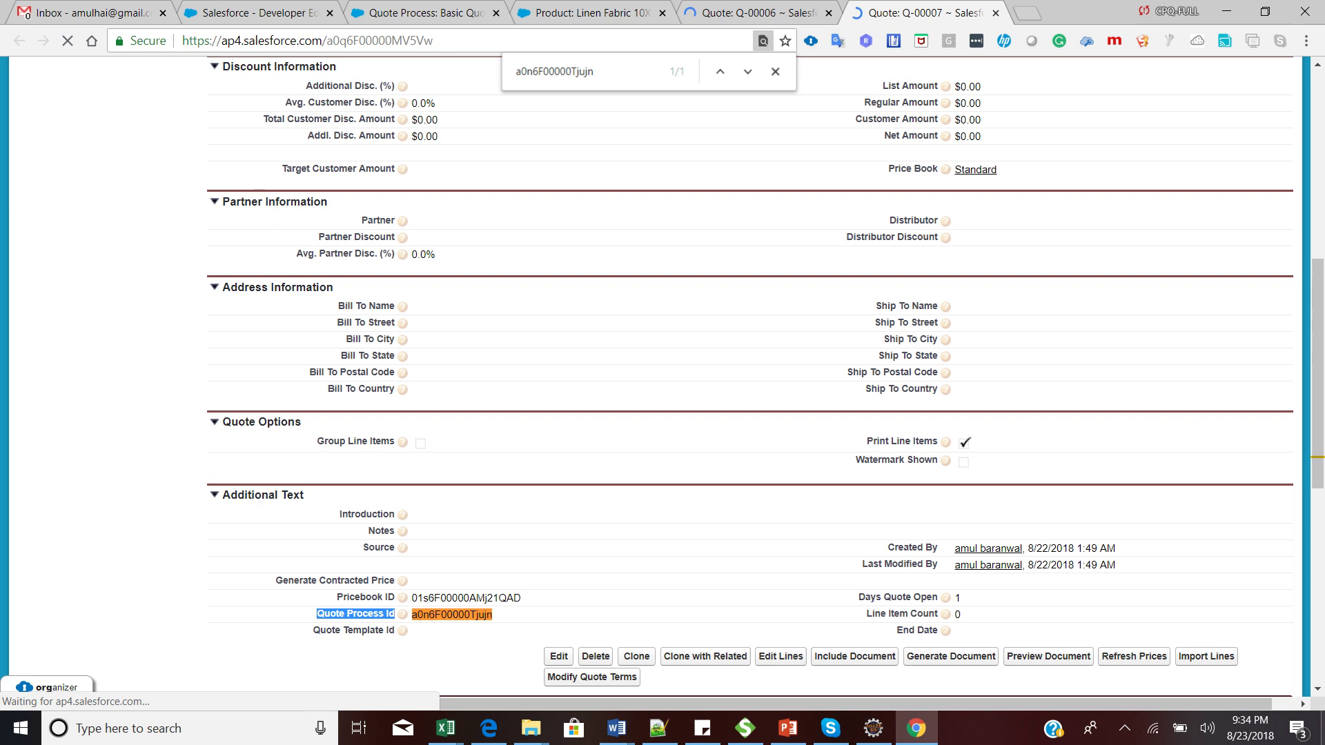
# Compare the quote's Quote Process Id with the record ID in the Basic Quote Process address.
pyautogui.click(426, 13)
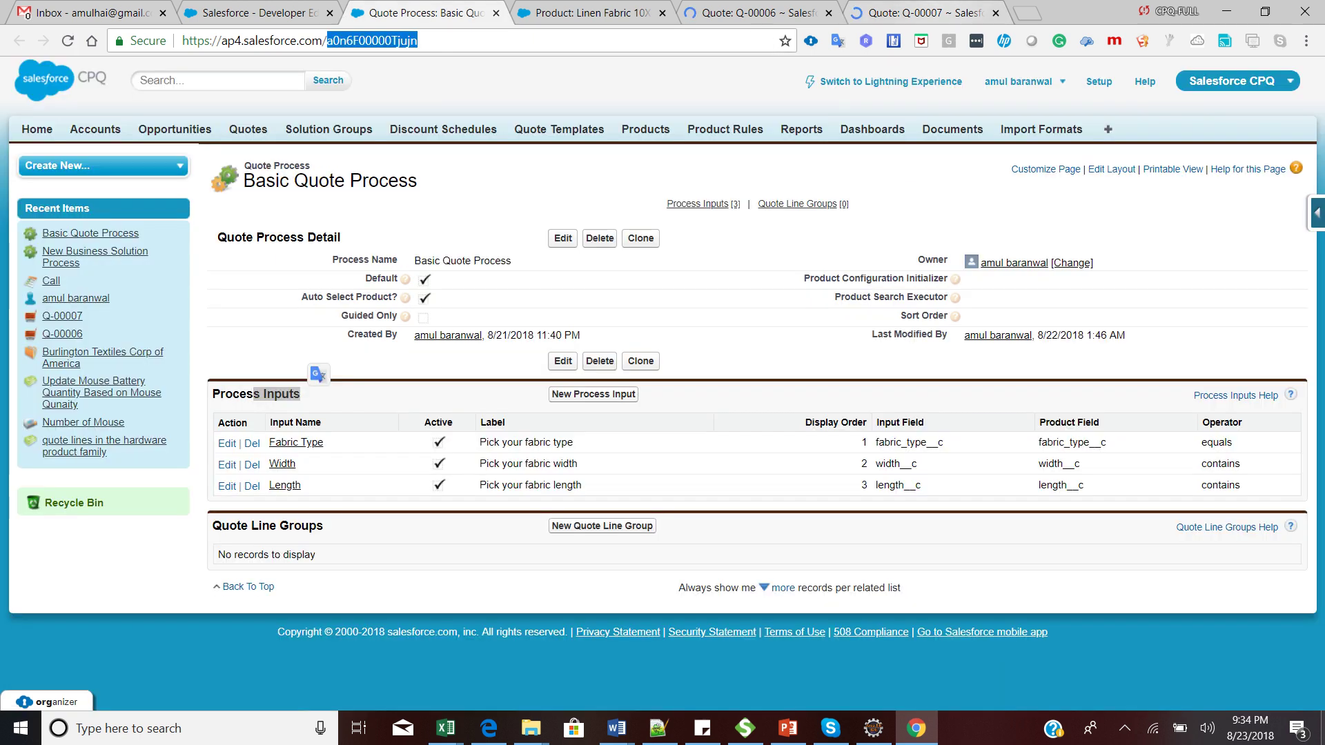
pyautogui.click(925, 13)
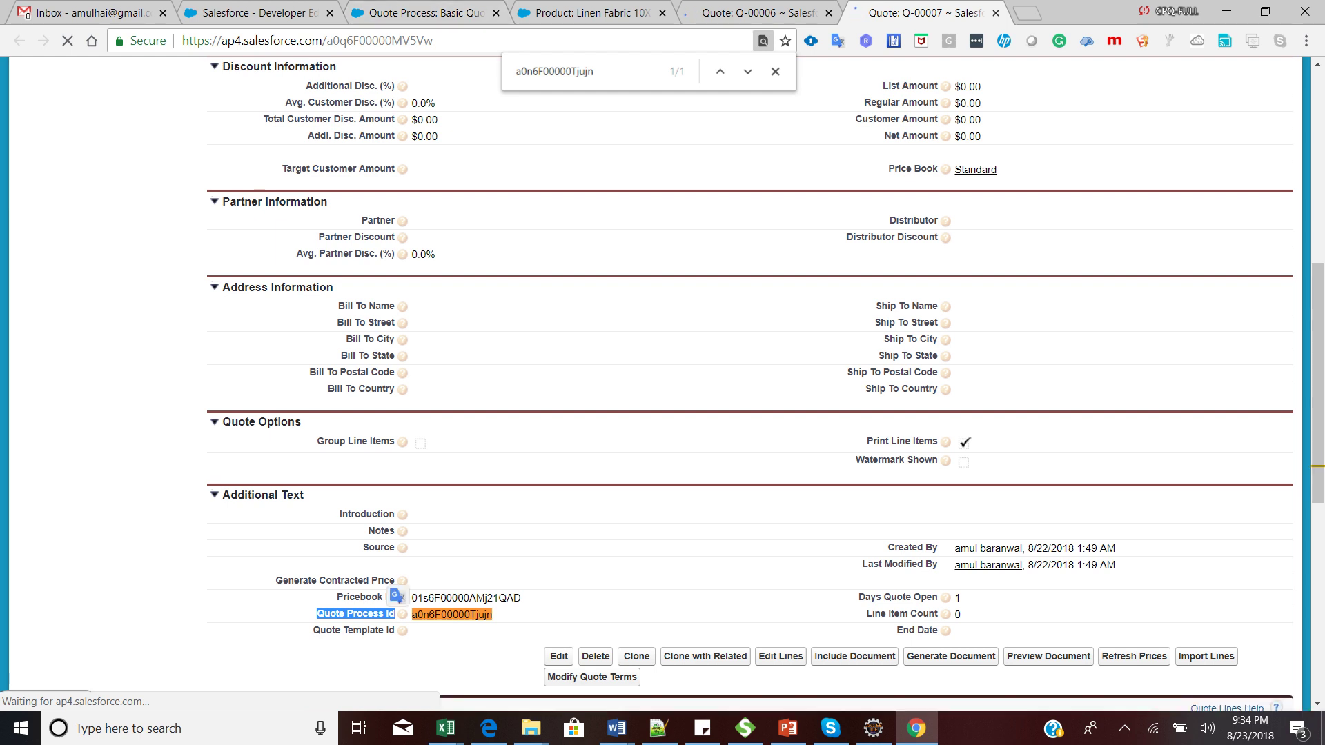
pyautogui.press('Escape')
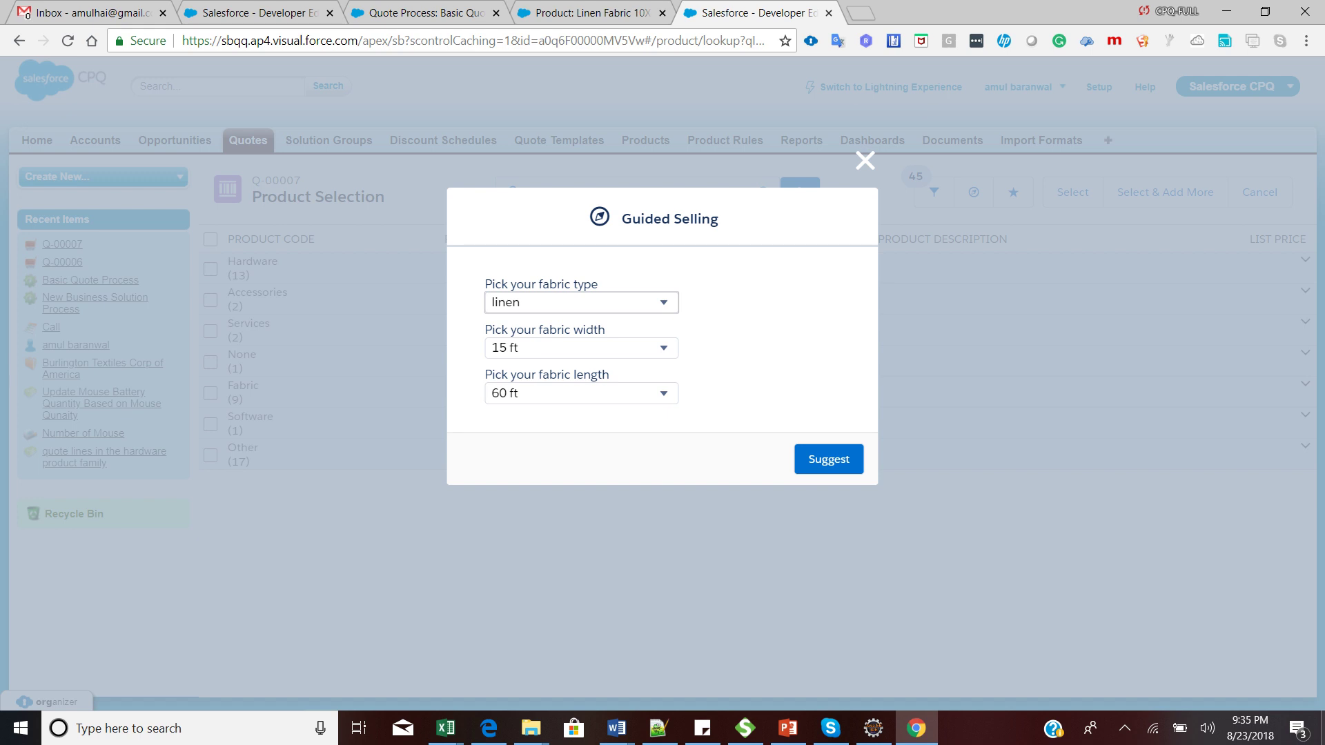
# Review the fabric type and length choices in Guided Selling and request suggestions for linen, 15 ft width and 60 ft length.
pyautogui.click(581, 302)
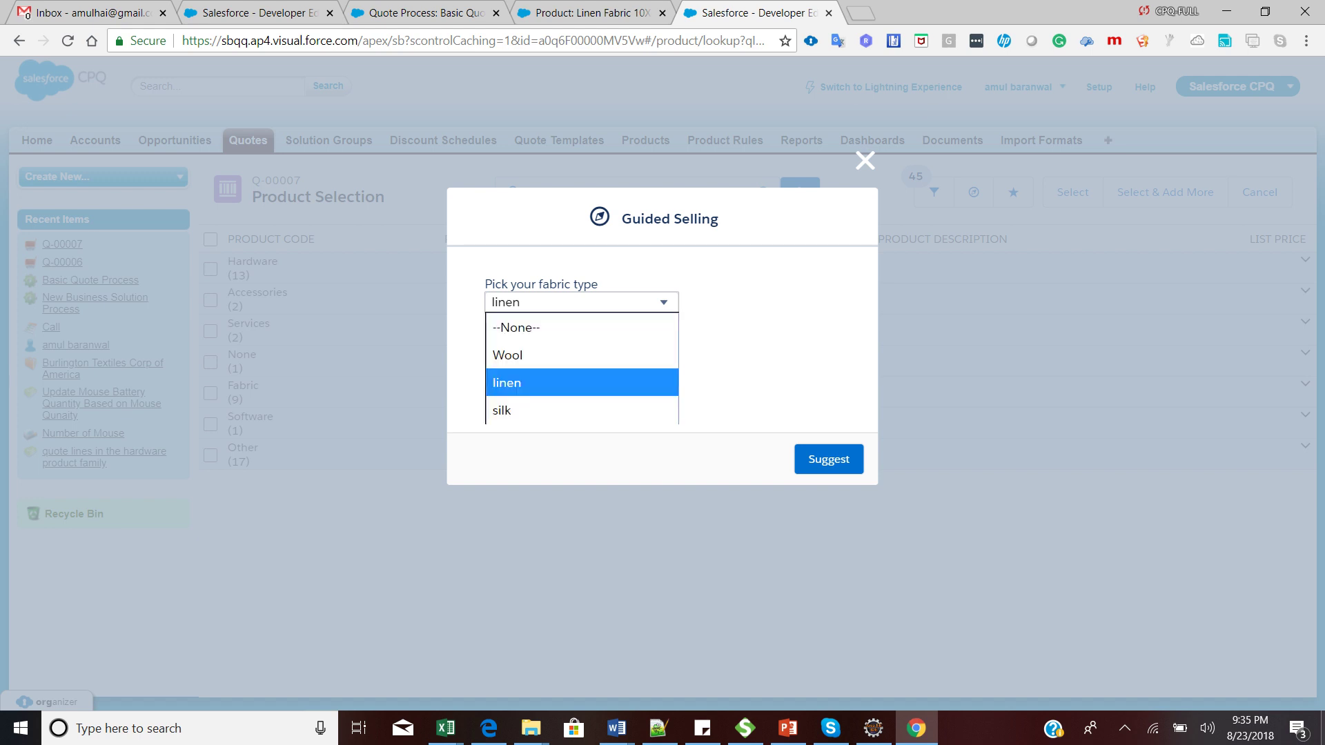
pyautogui.press('Return')
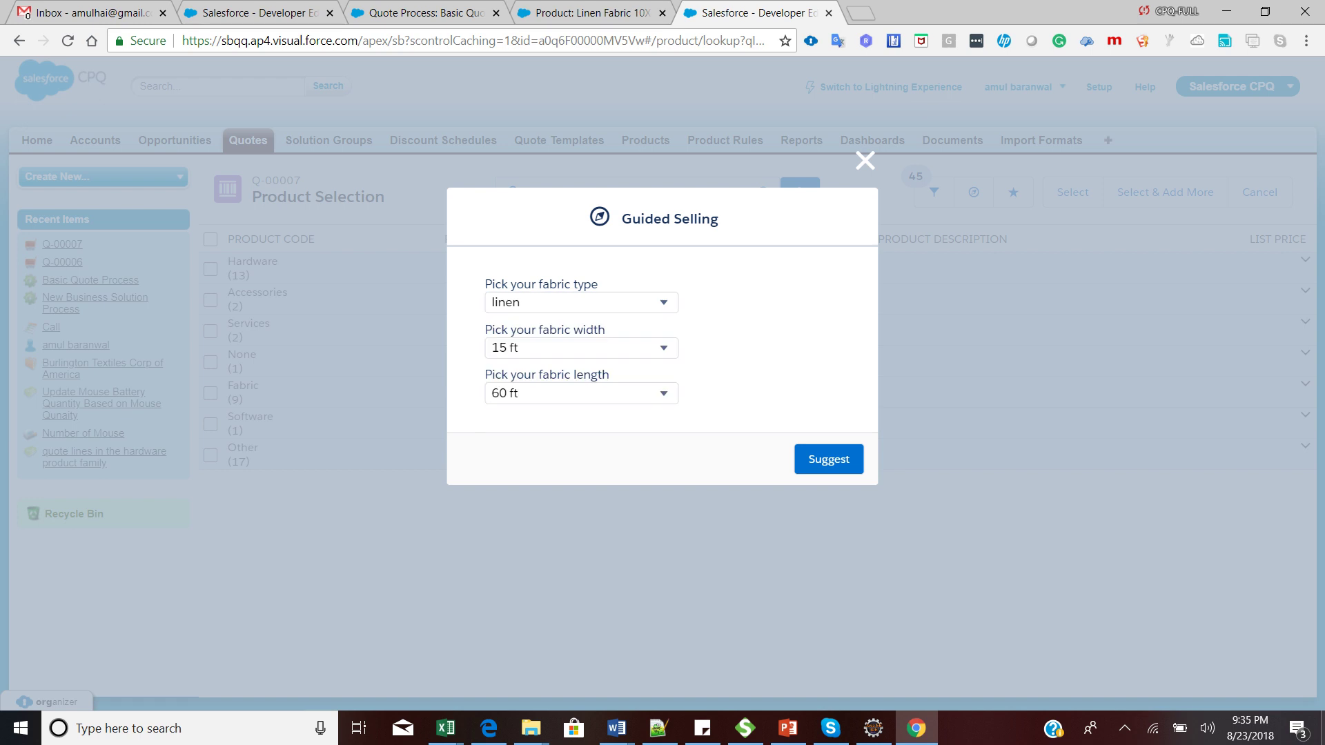
pyautogui.hotkey('alt', 'Down')
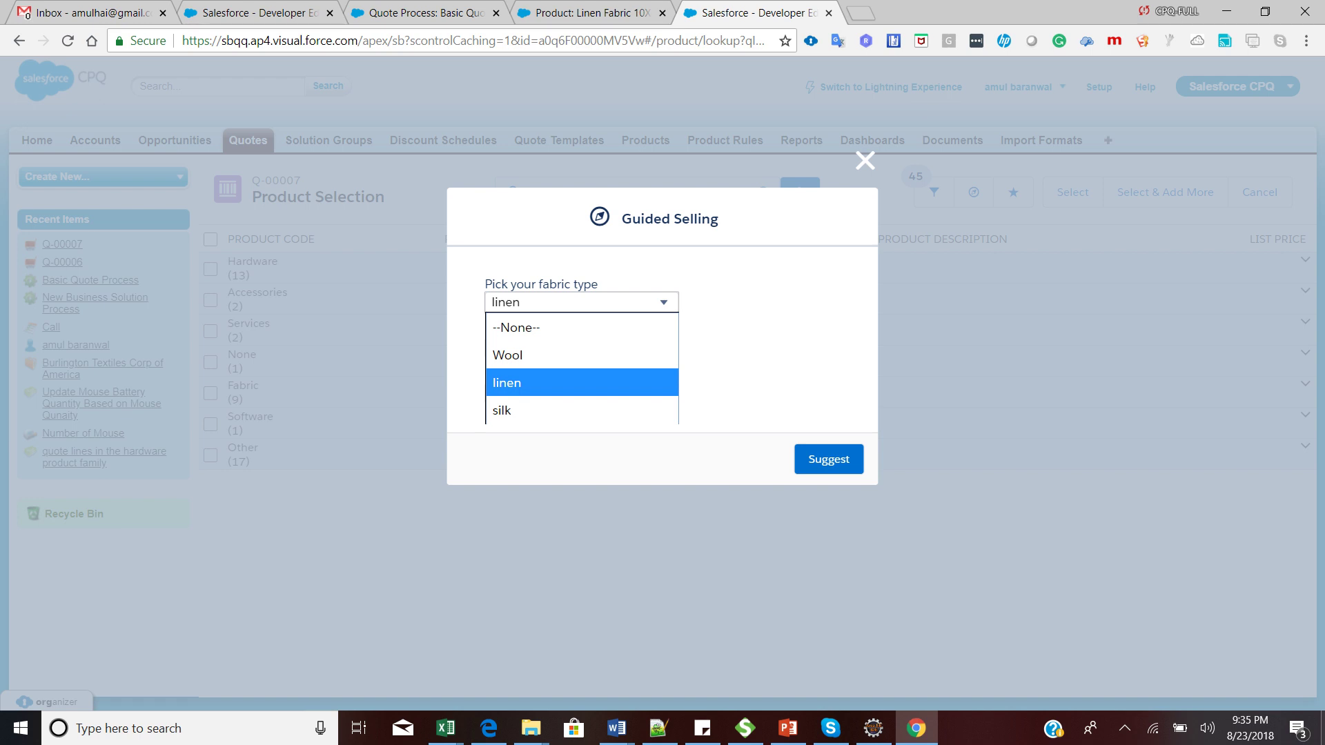
pyautogui.click(582, 384)
pyautogui.click(582, 393)
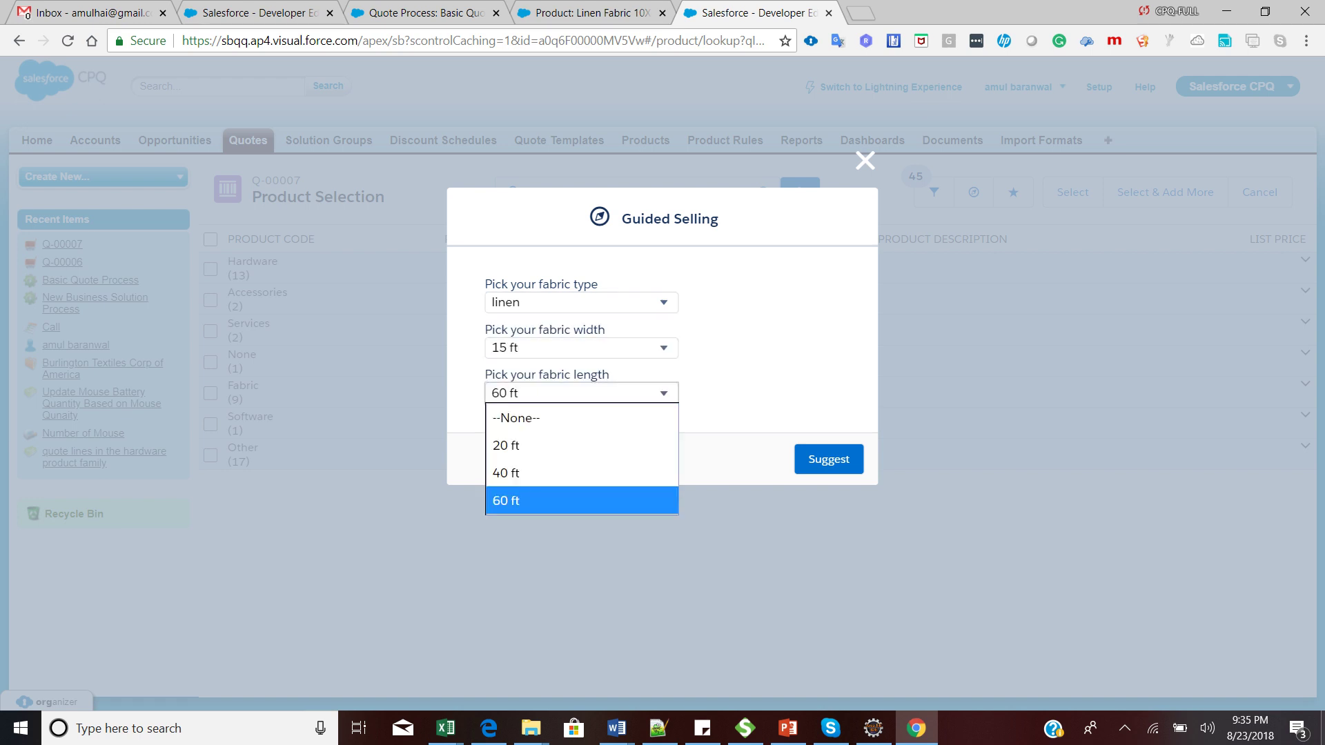
pyautogui.press('Return')
pyautogui.press('Tab')
pyautogui.press('Return')
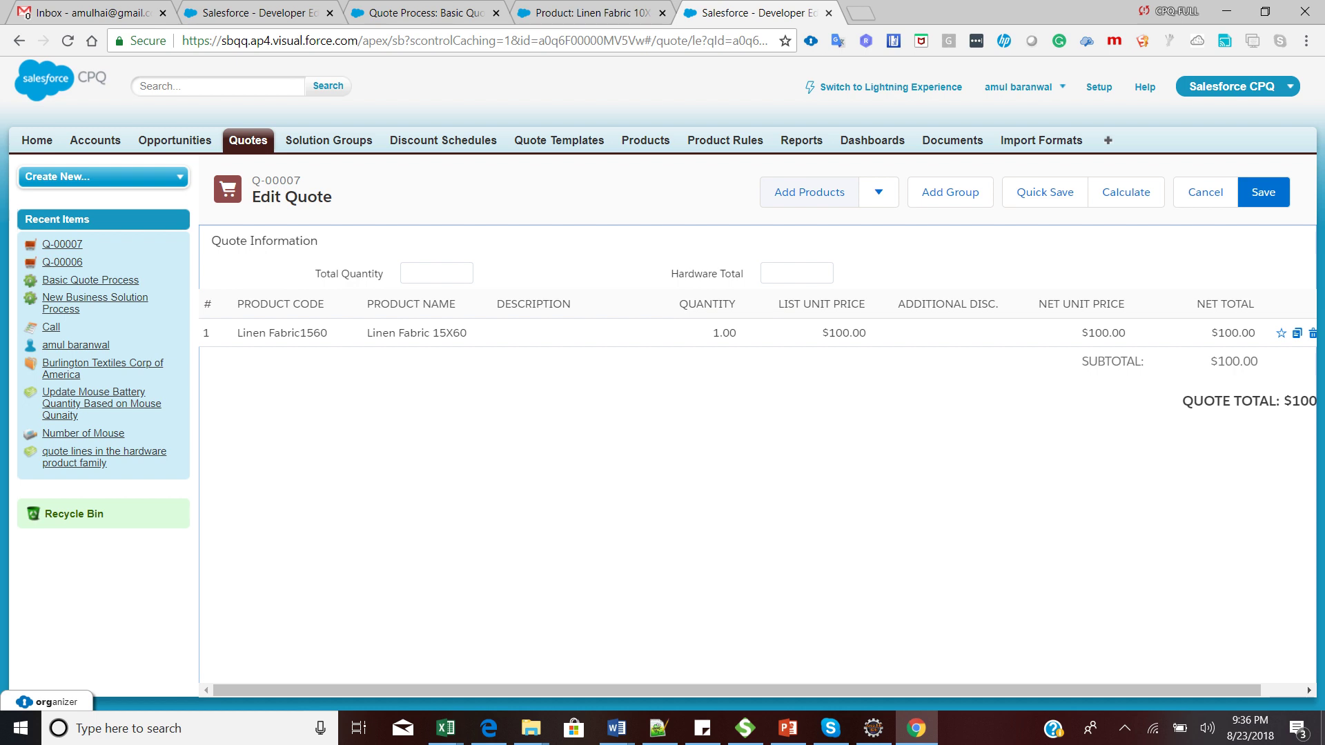
# Add products to the quote through guided selling, requesting suggestions for Wool fabric, 10 ft width and 20 ft length.
pyautogui.click(809, 192)
pyautogui.click(974, 192)
pyautogui.click(1209, 295)
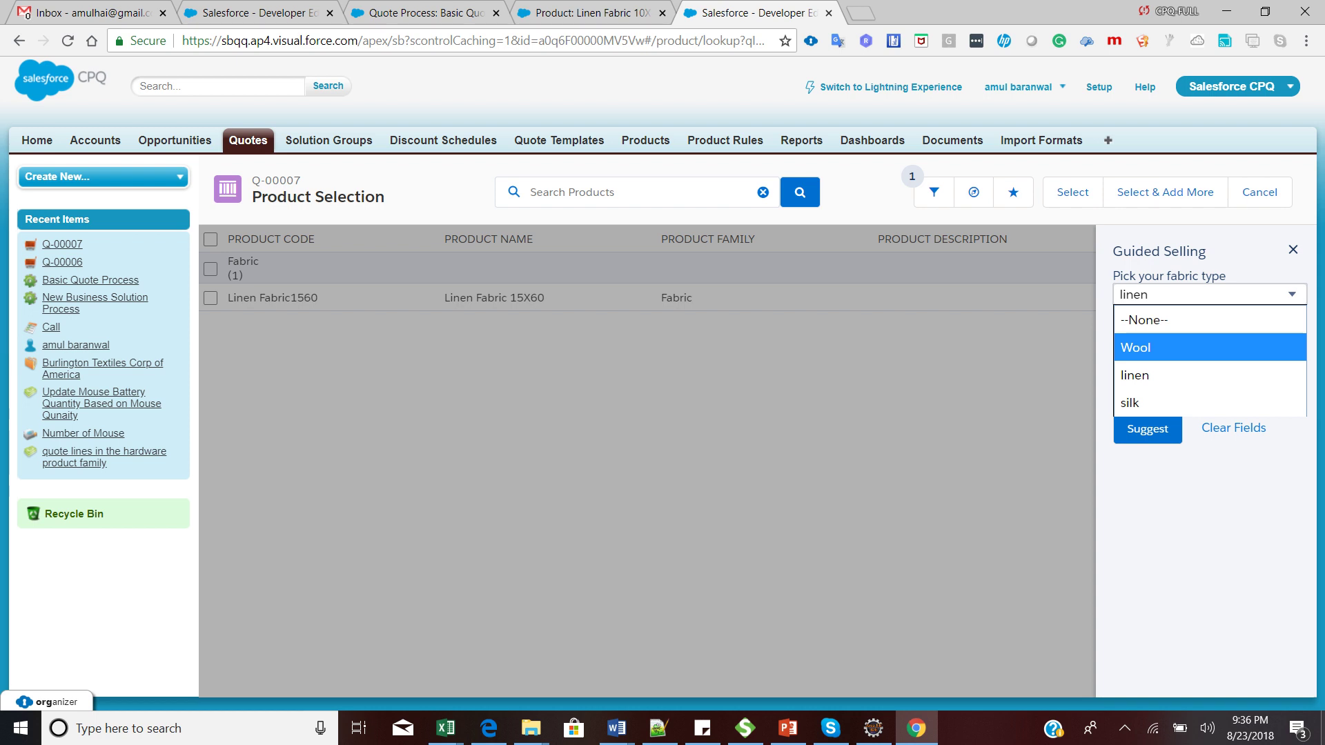
pyautogui.click(1210, 348)
pyautogui.click(1209, 340)
pyautogui.click(1209, 419)
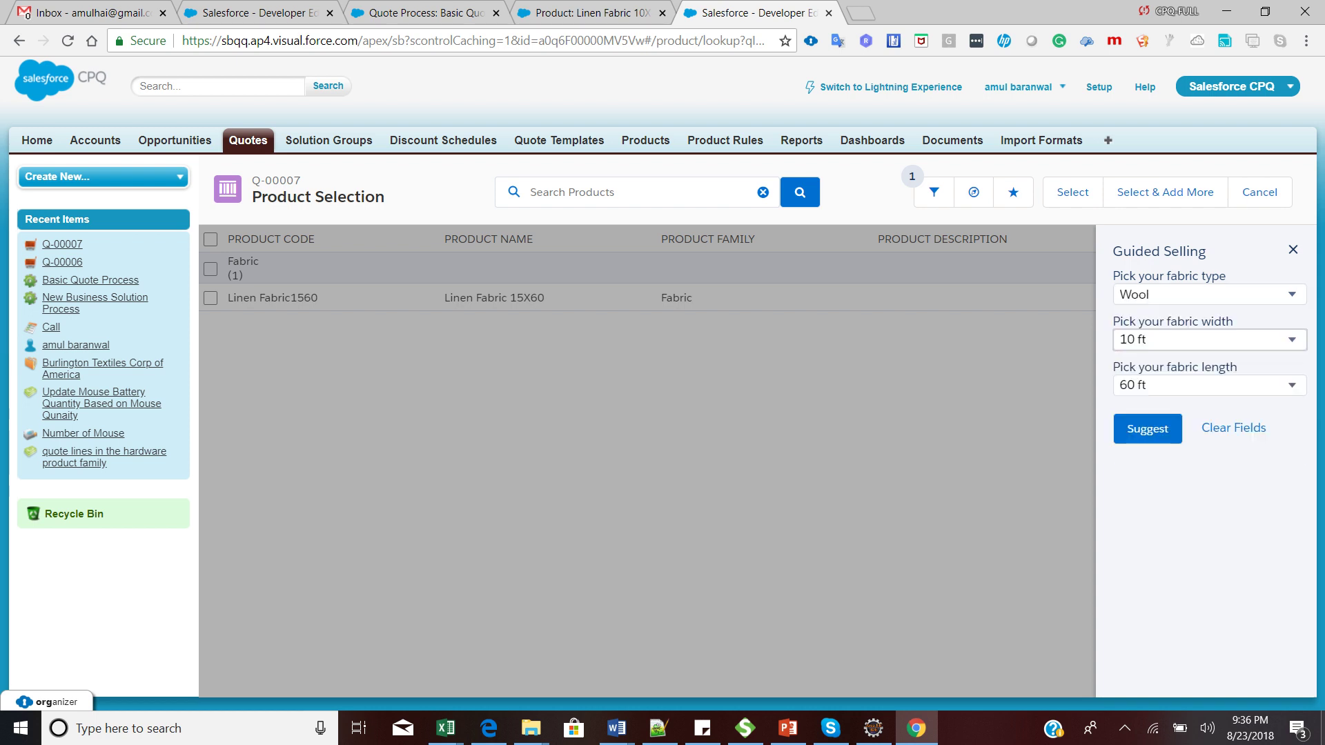
pyautogui.click(1209, 385)
pyautogui.click(1209, 437)
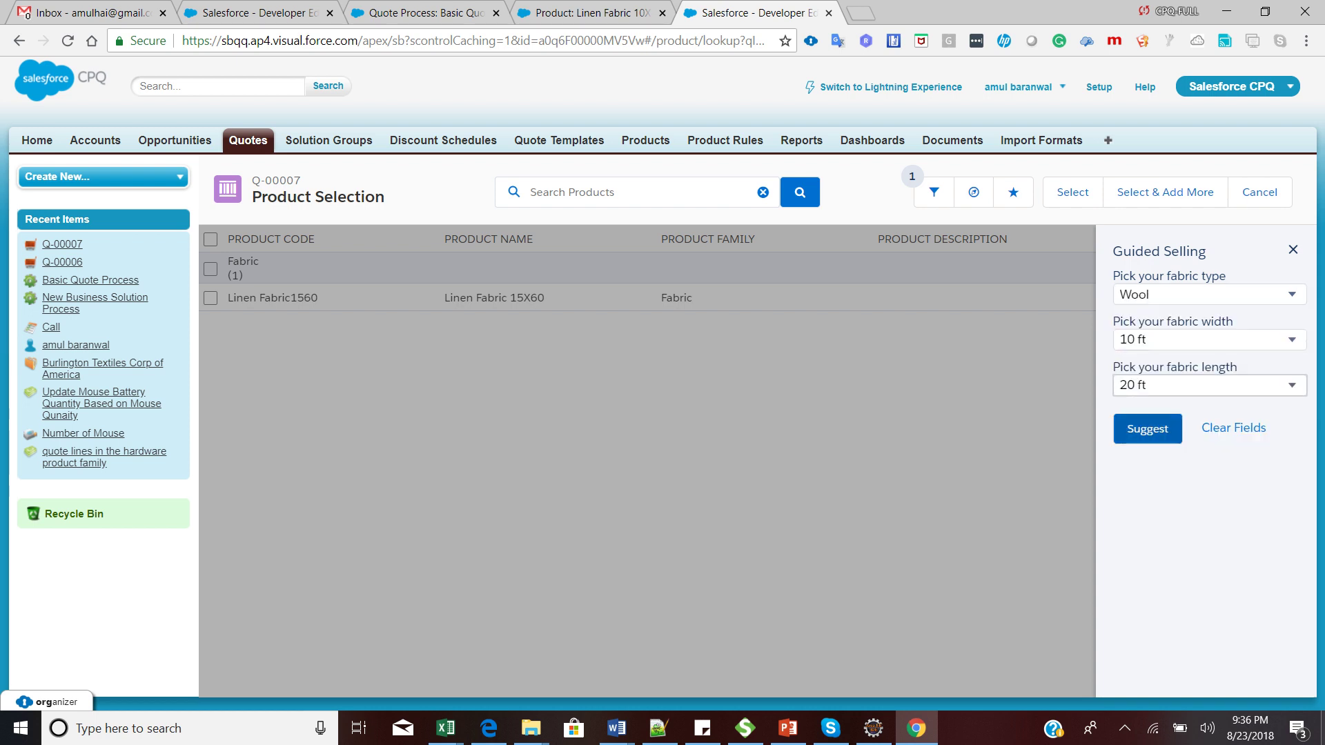
pyautogui.press('Return')
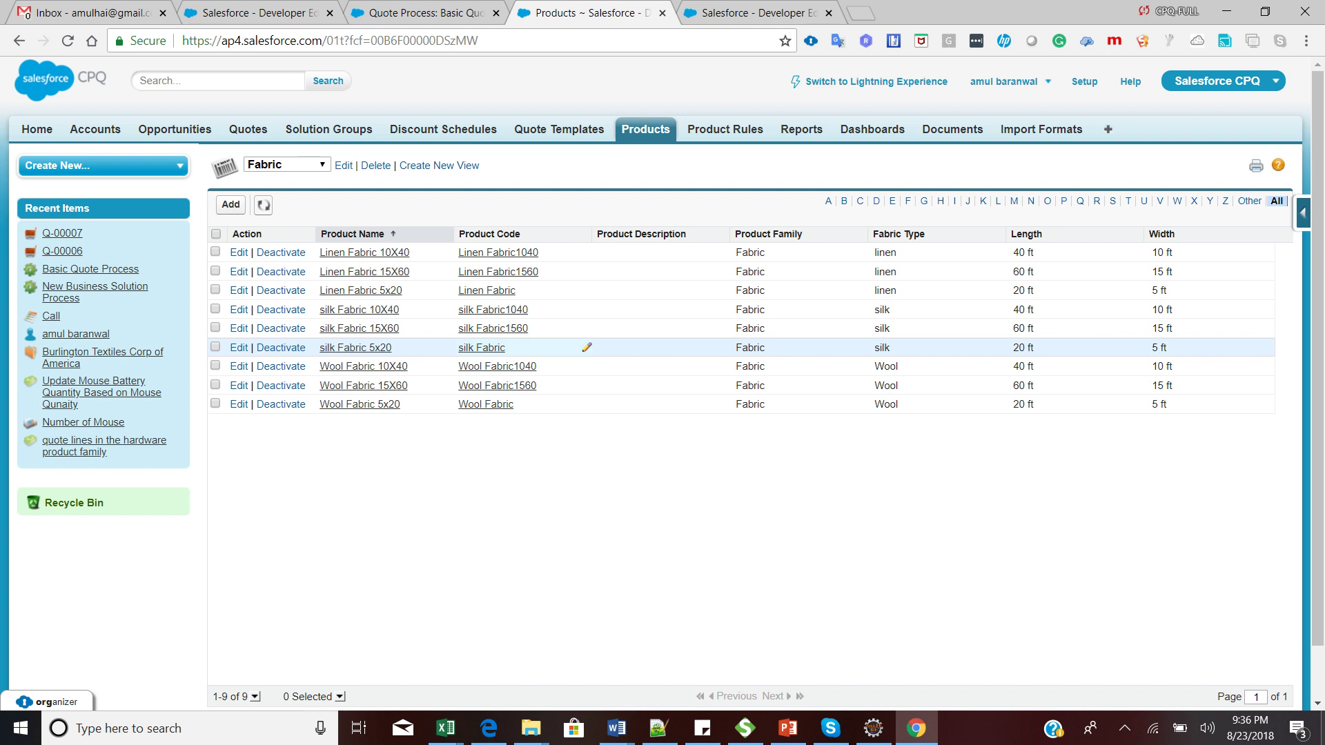
# Reopen the guided selling inputs and check the length and width of silk Fabric 5x20 in the Fabric product list.
pyautogui.hotkey('ctrl', 'Tab')
pyautogui.click(974, 192)
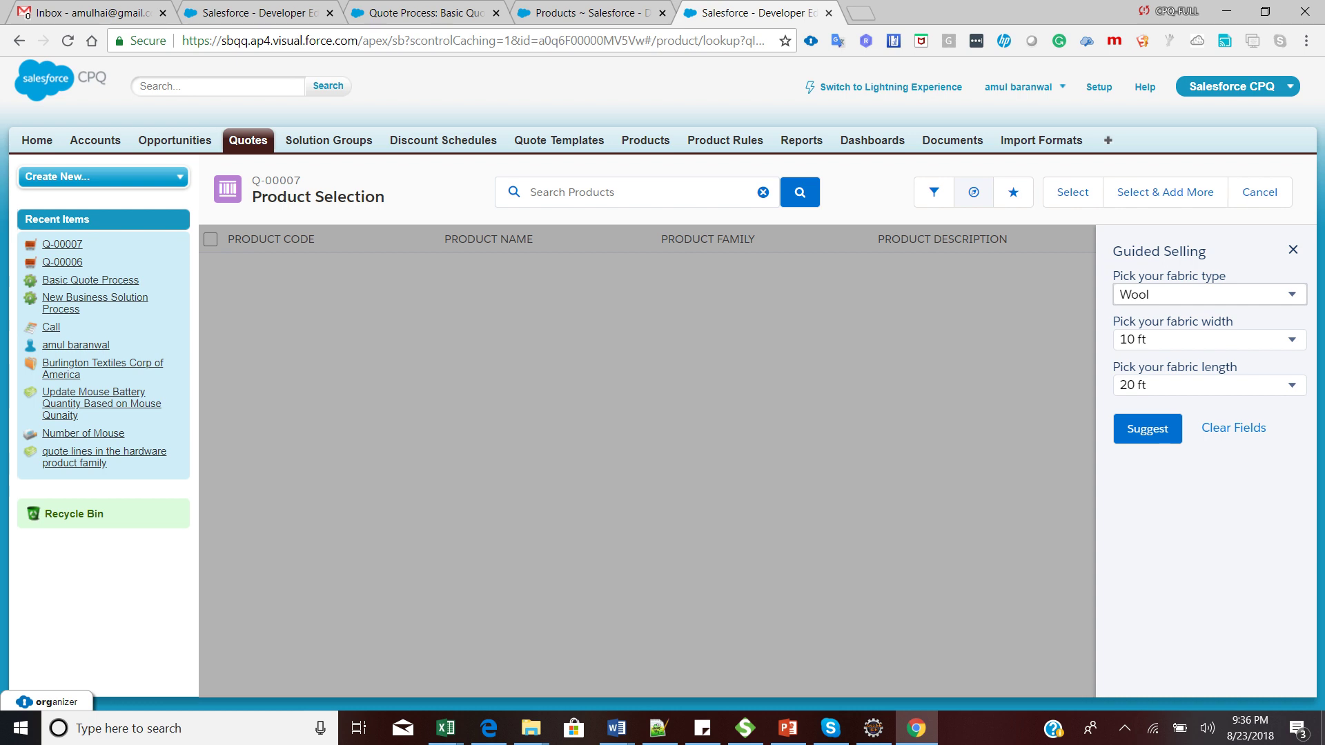
pyautogui.hotkey('ctrl', 'shift', 'Tab')
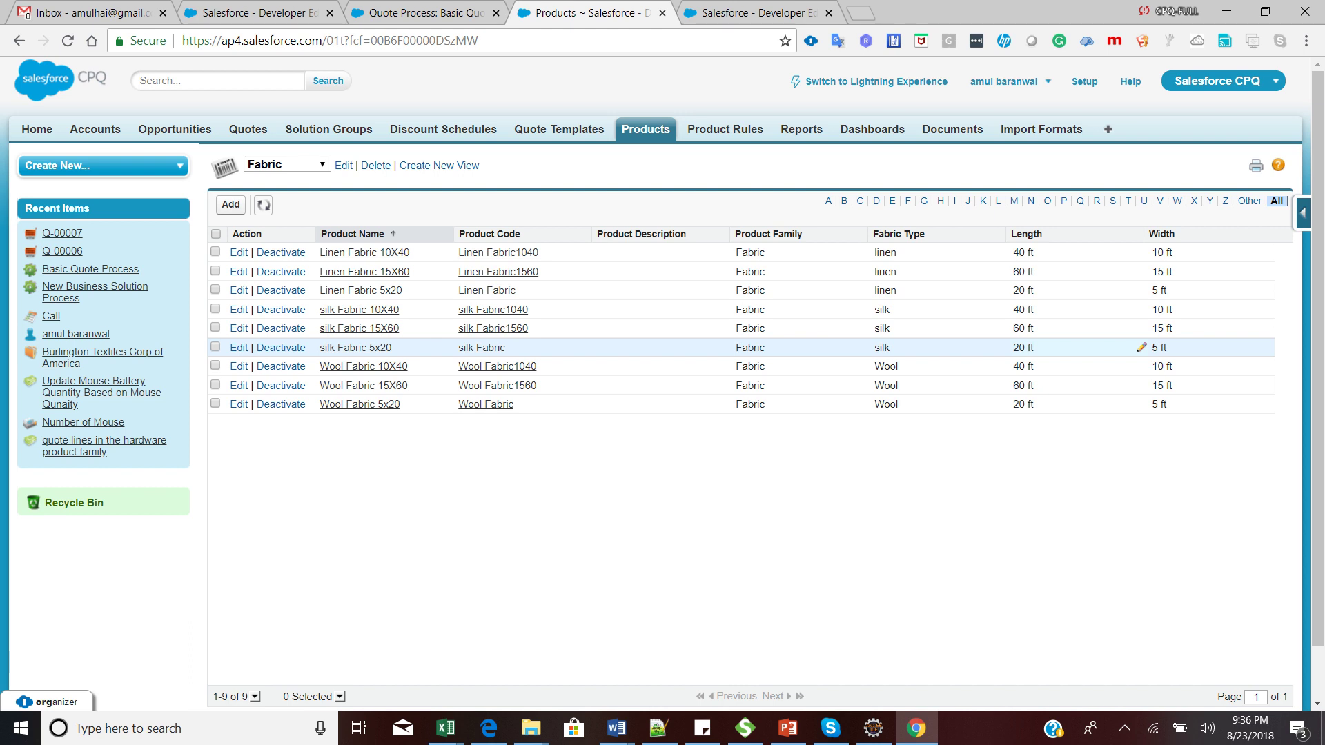
pyautogui.moveTo(1012, 347); pyautogui.dragTo(1156, 347)
pyautogui.hotkey('ctrl', 'pagedown')
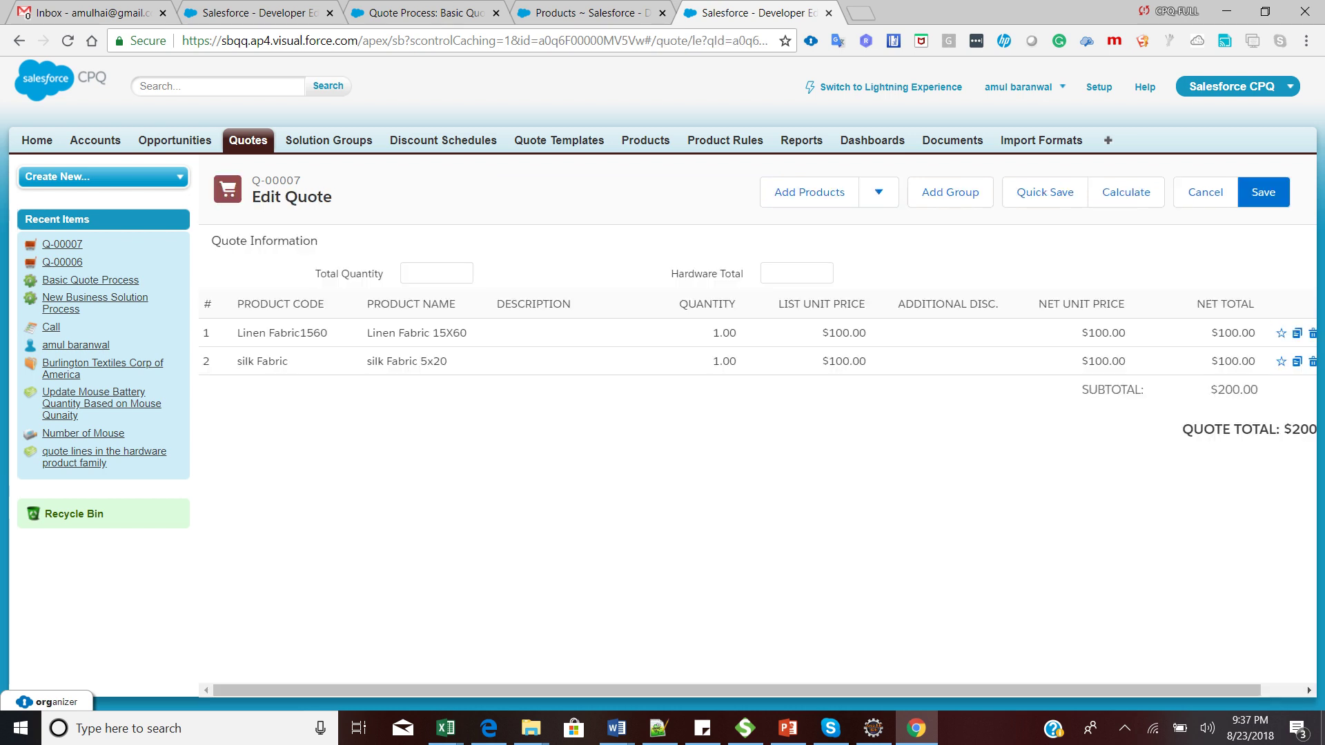
# Switch to the Guided Selling presentation in PowerPoint and view slides 4 to 6, including the Advanced Example.
pyautogui.click(788, 728)
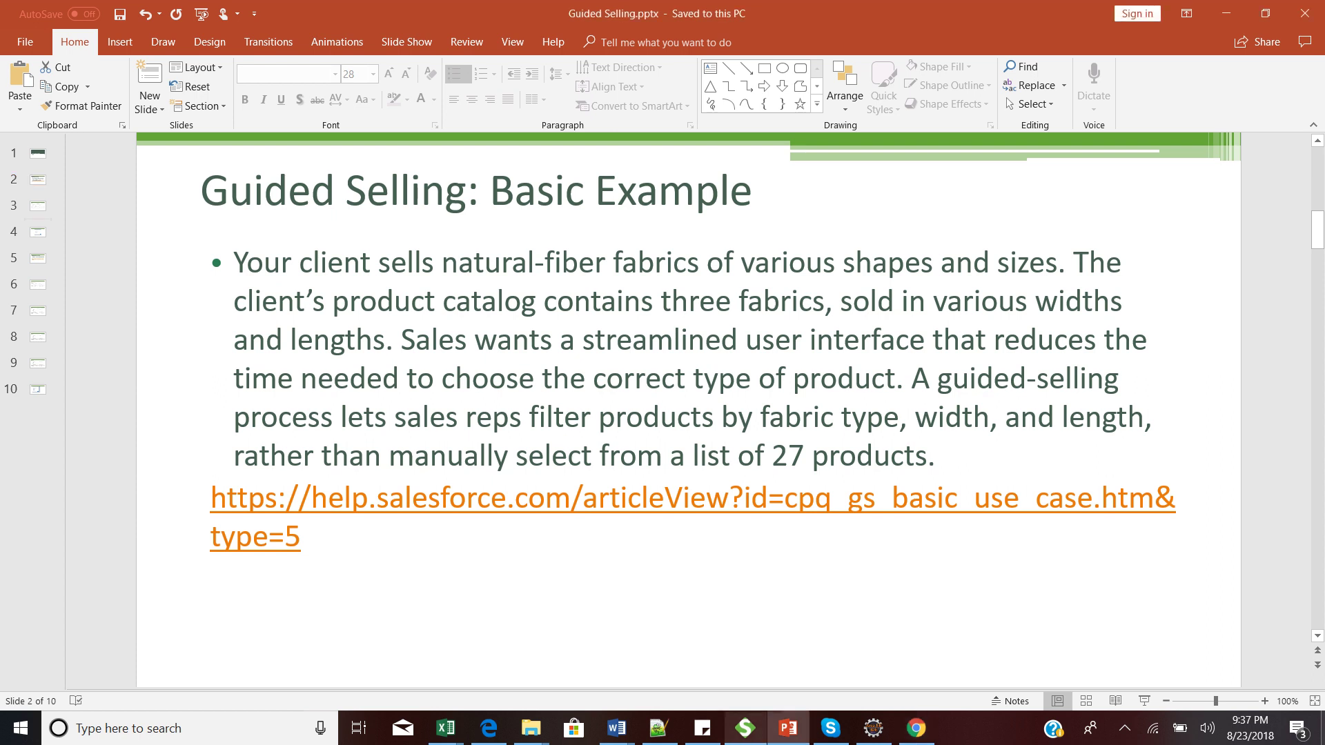
pyautogui.click(38, 233)
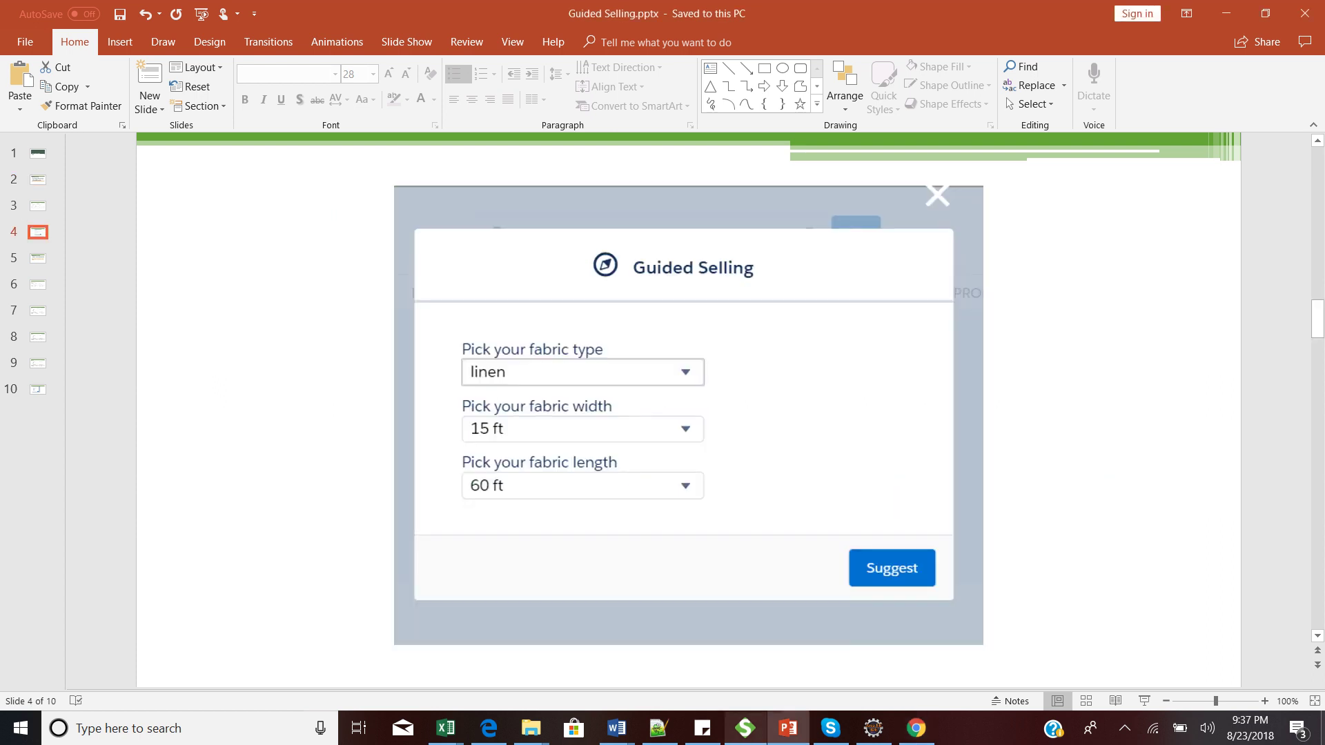
pyautogui.click(37, 259)
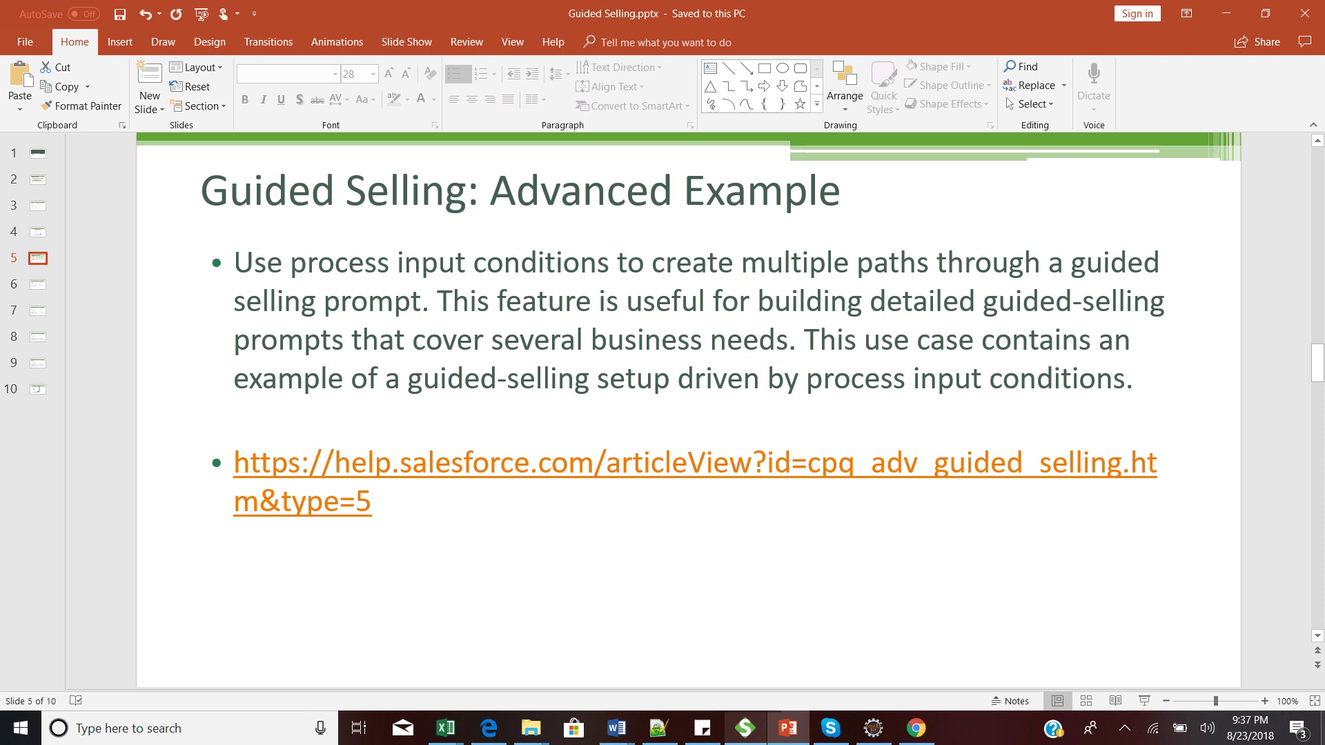
pyautogui.click(38, 285)
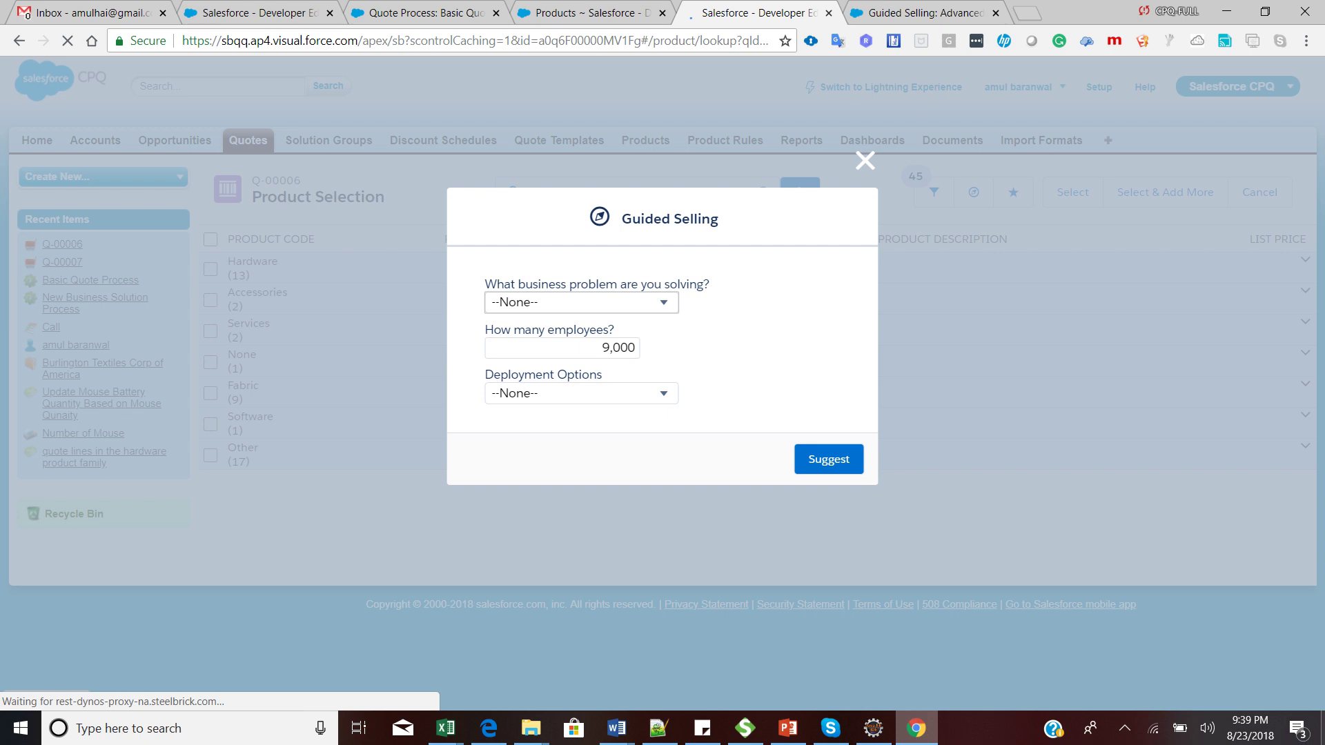
# Answer the business problem question with Consolidate IT Assets, change it to Manage Time and Expenses, and set Deployment Options to Cloud.
pyautogui.click(656, 334)
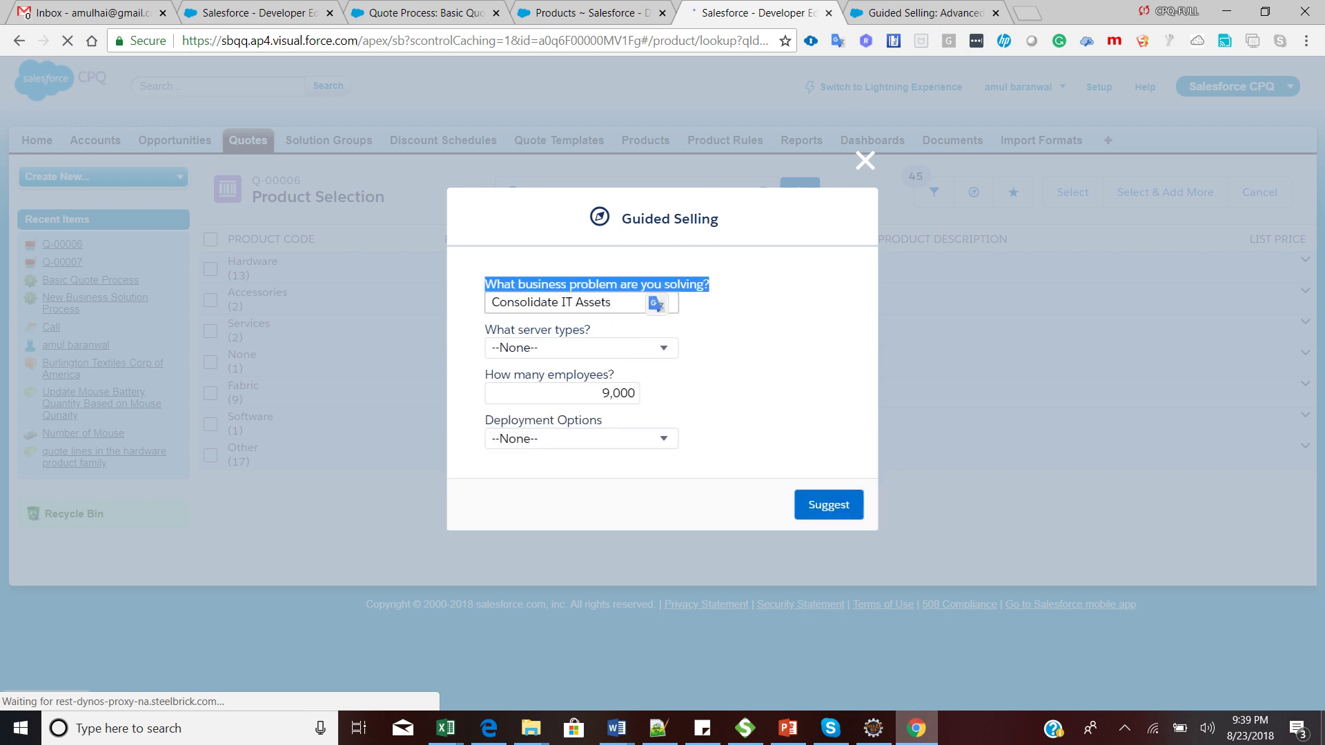
pyautogui.click(613, 302)
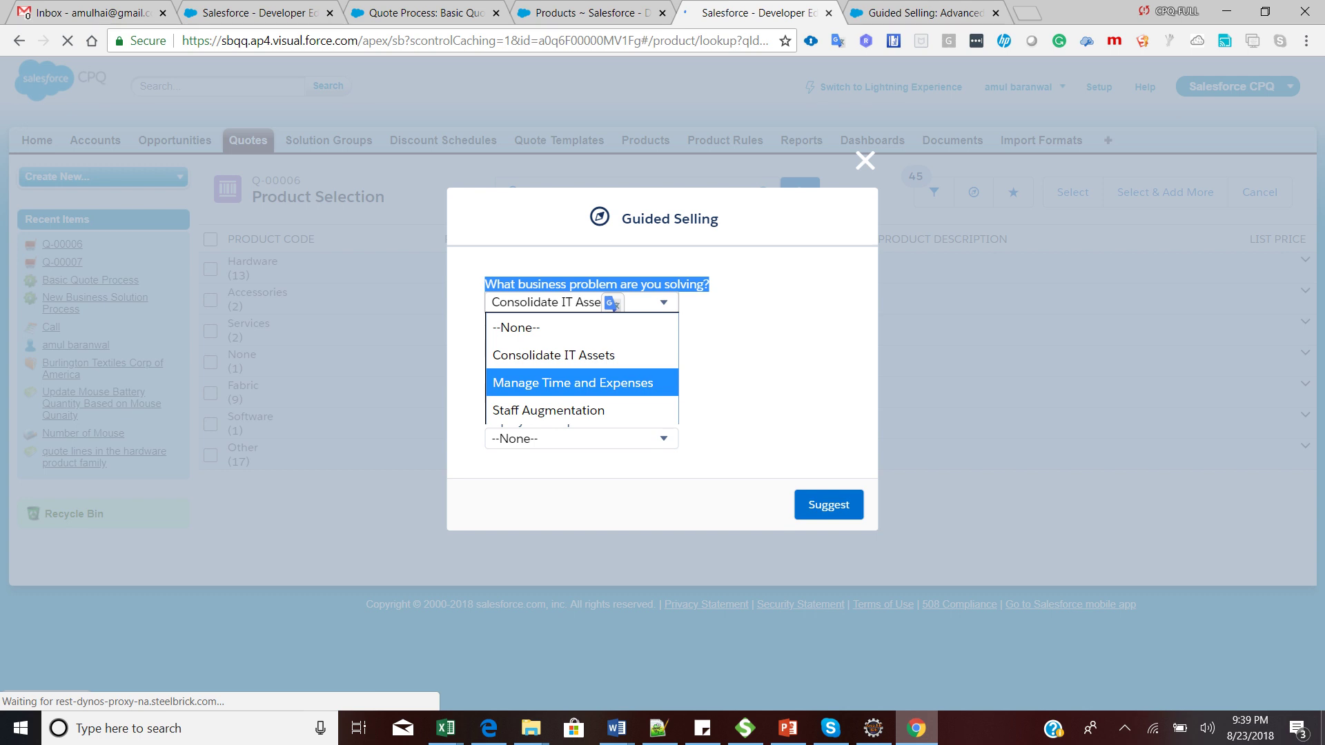
pyautogui.click(573, 383)
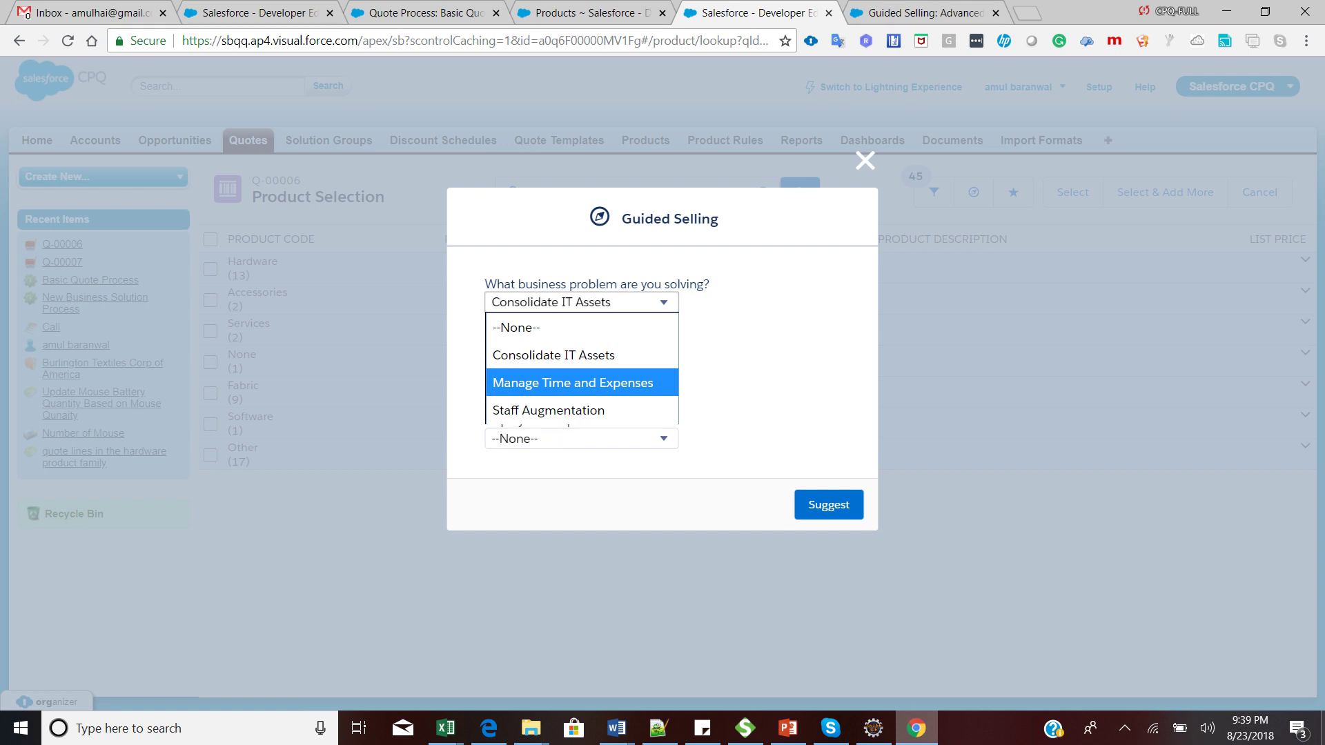
pyautogui.click(573, 384)
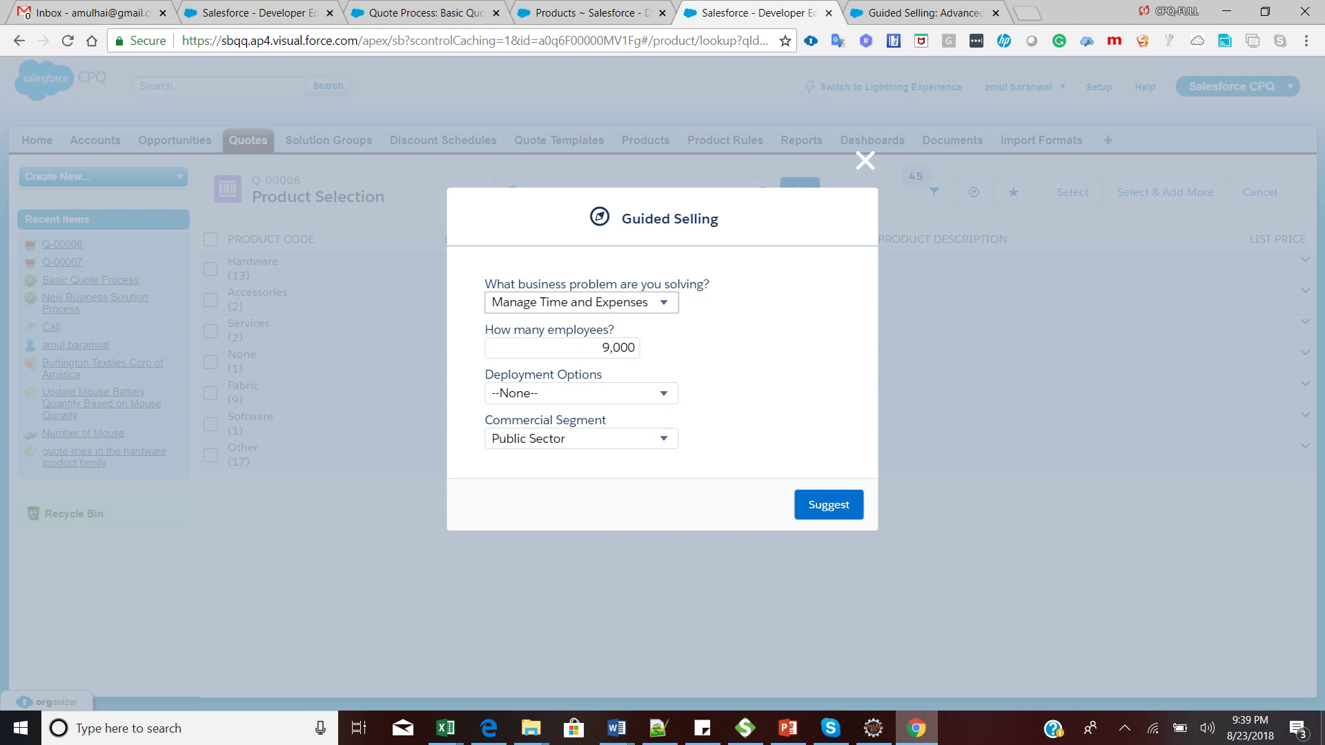
pyautogui.click(581, 394)
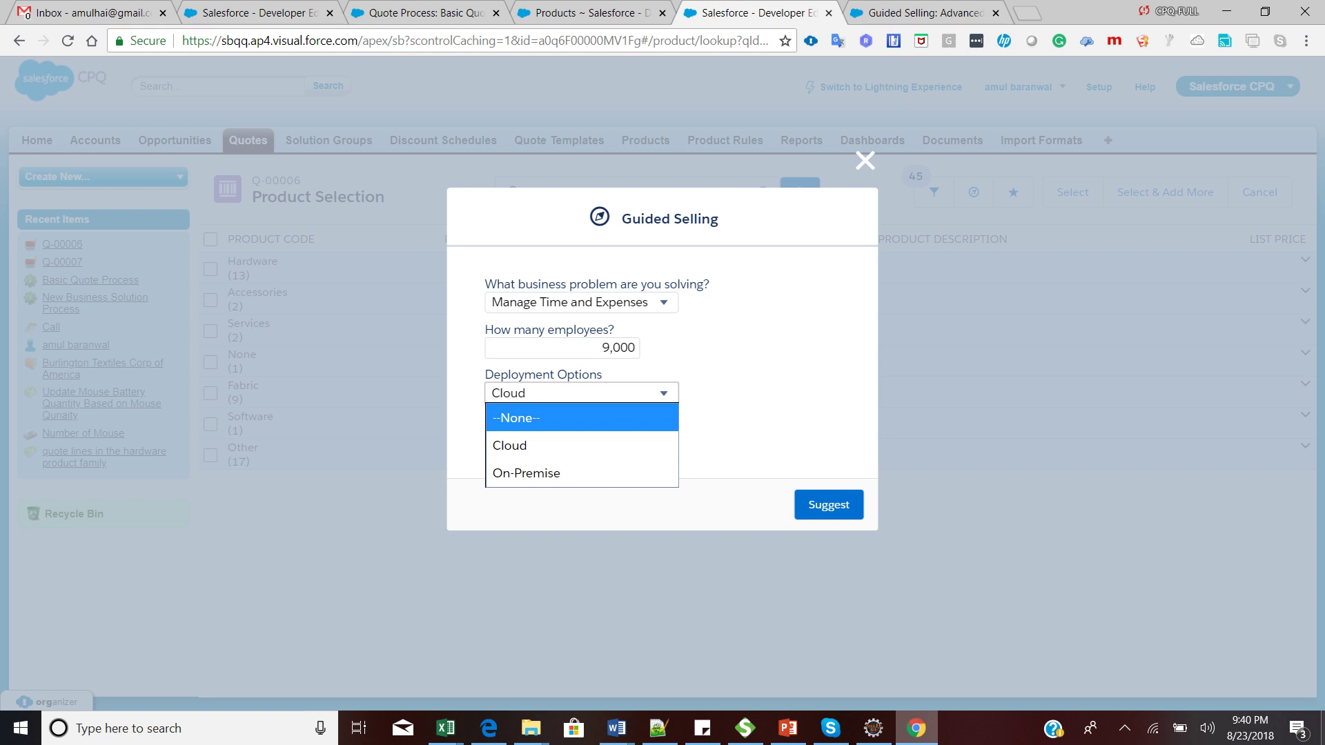
# Examine the Commercial Segment, Business Solution and Server Replacements custom fields on the Process Input object.
pyautogui.click(424, 12)
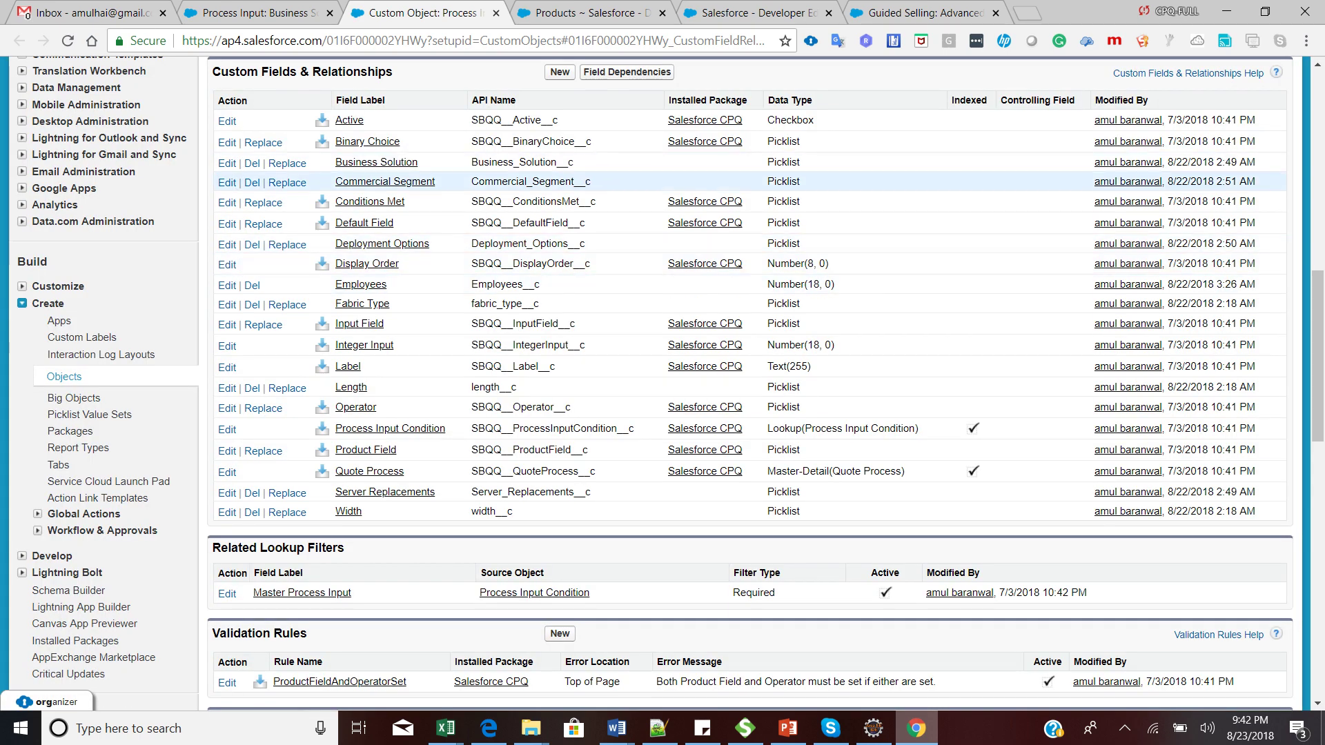
pyautogui.doubleClick(530, 180)
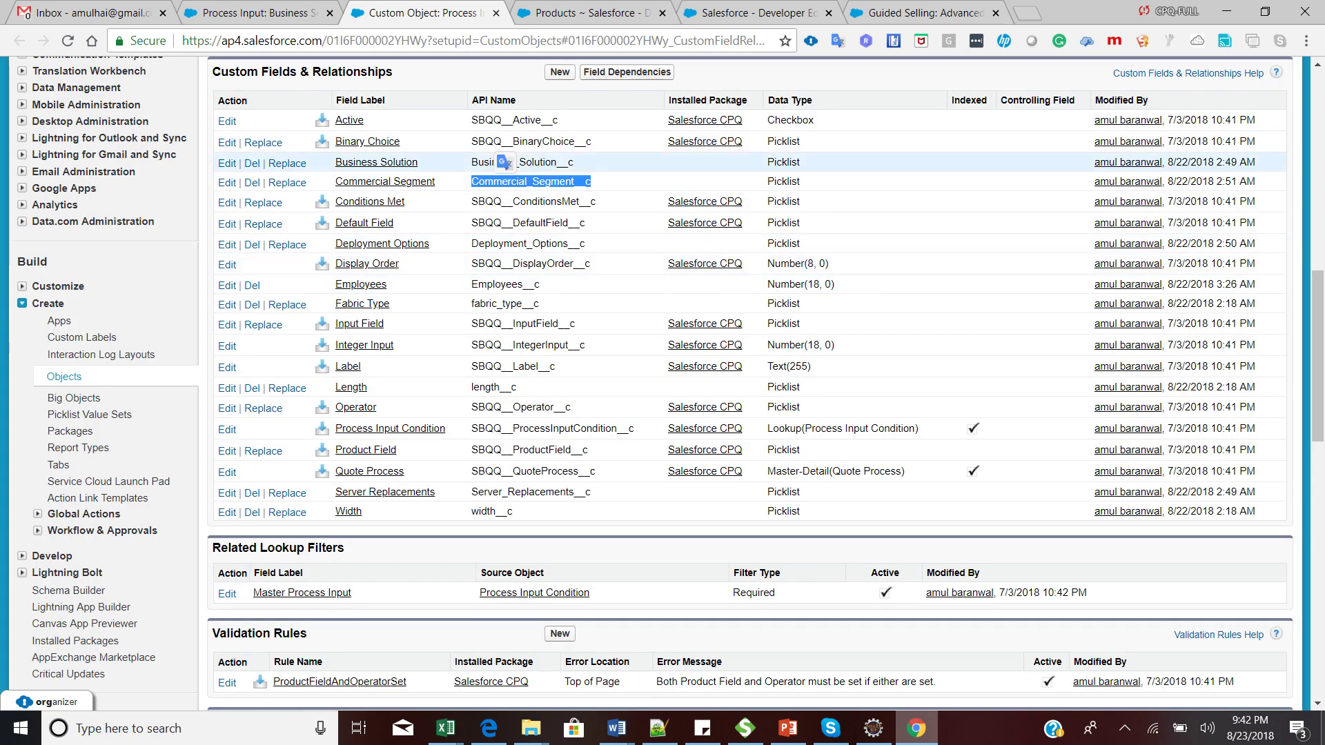
pyautogui.doubleClick(539, 162)
pyautogui.click(530, 492)
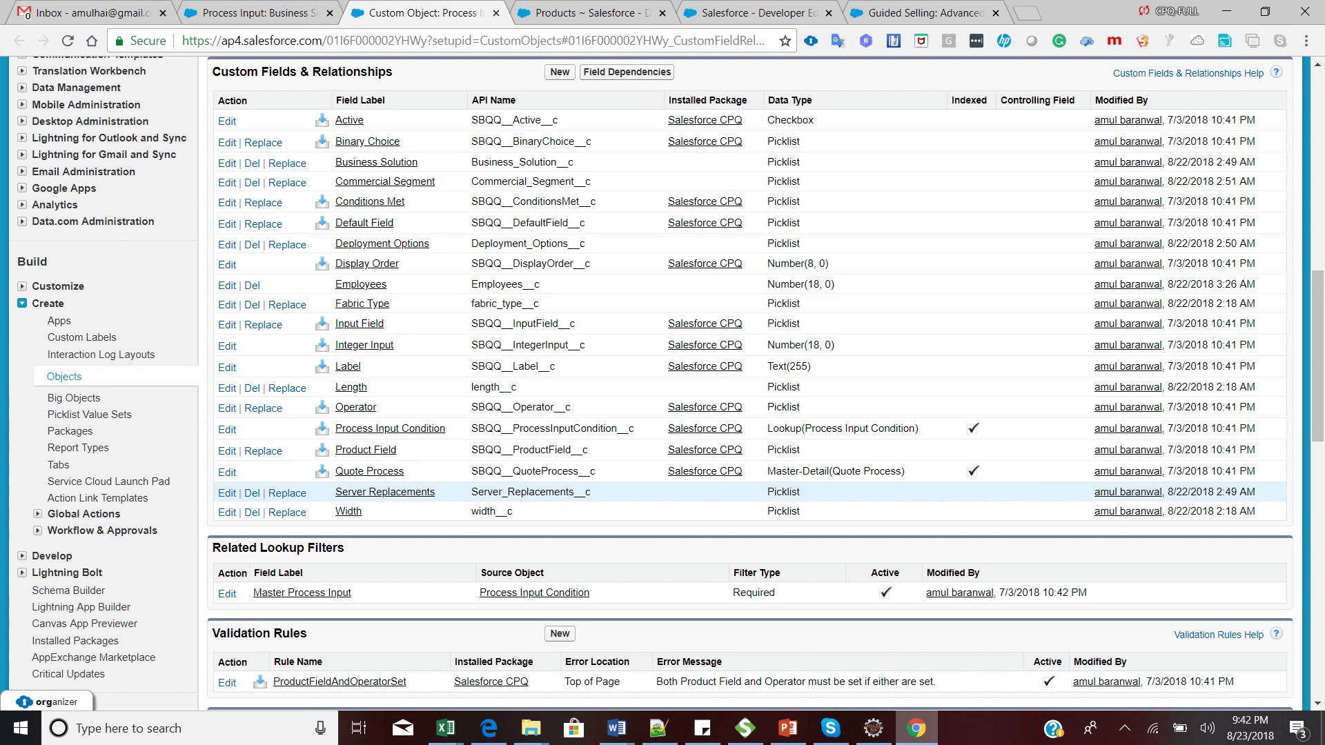
# Return to the Guided Selling: Advanced Example help article and examine the picklist values listed for Business Solution.
pyautogui.hotkey('ctrl', 'Tab')
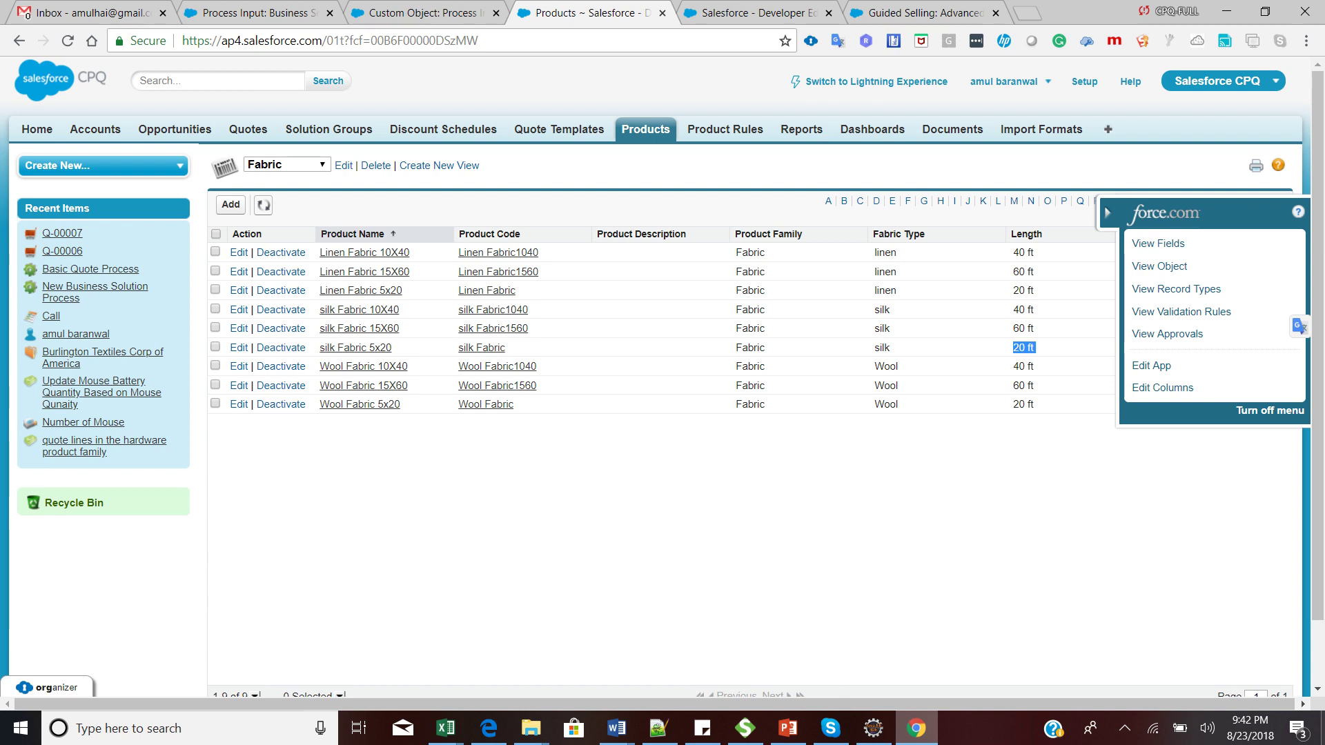
pyautogui.hotkey('ctrl', 'Tab')
pyautogui.hotkey('ctrl', 'Tab')
pyautogui.hotkey('ctrl', 'Tab')
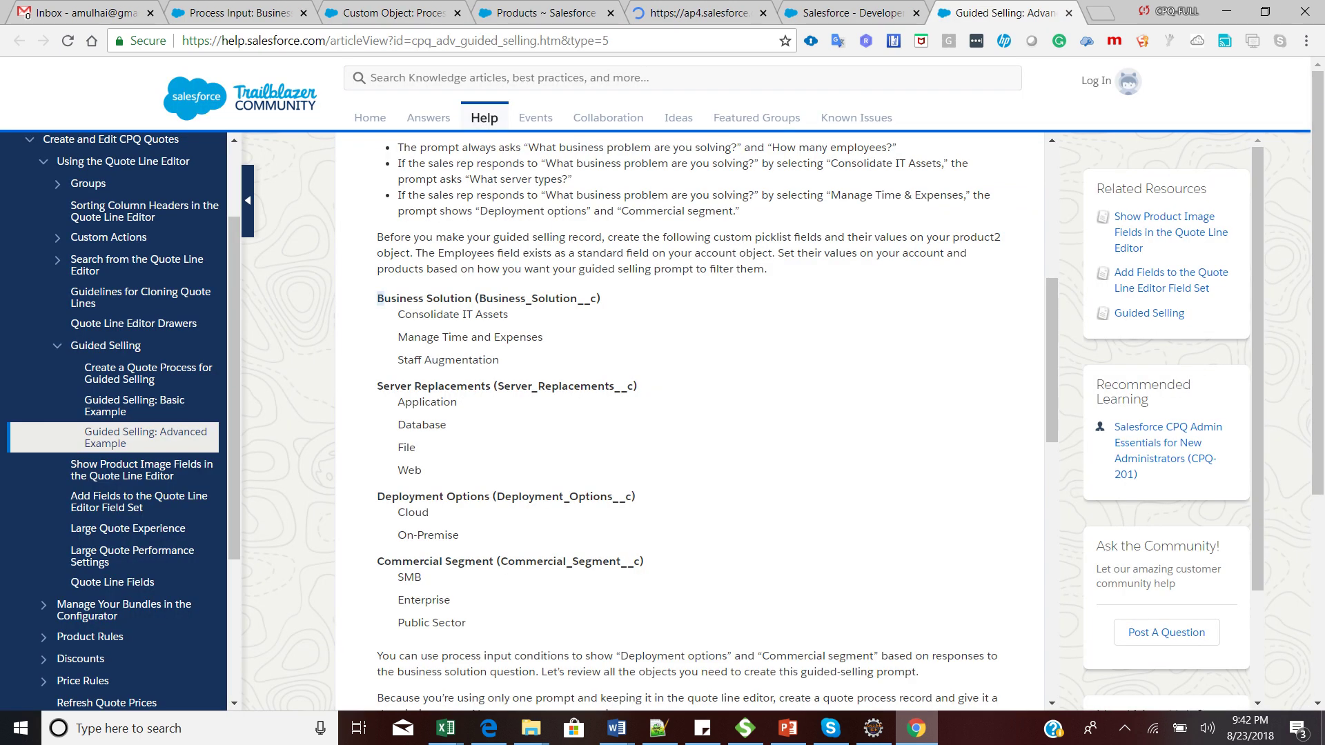
pyautogui.tripleClick(453, 315)
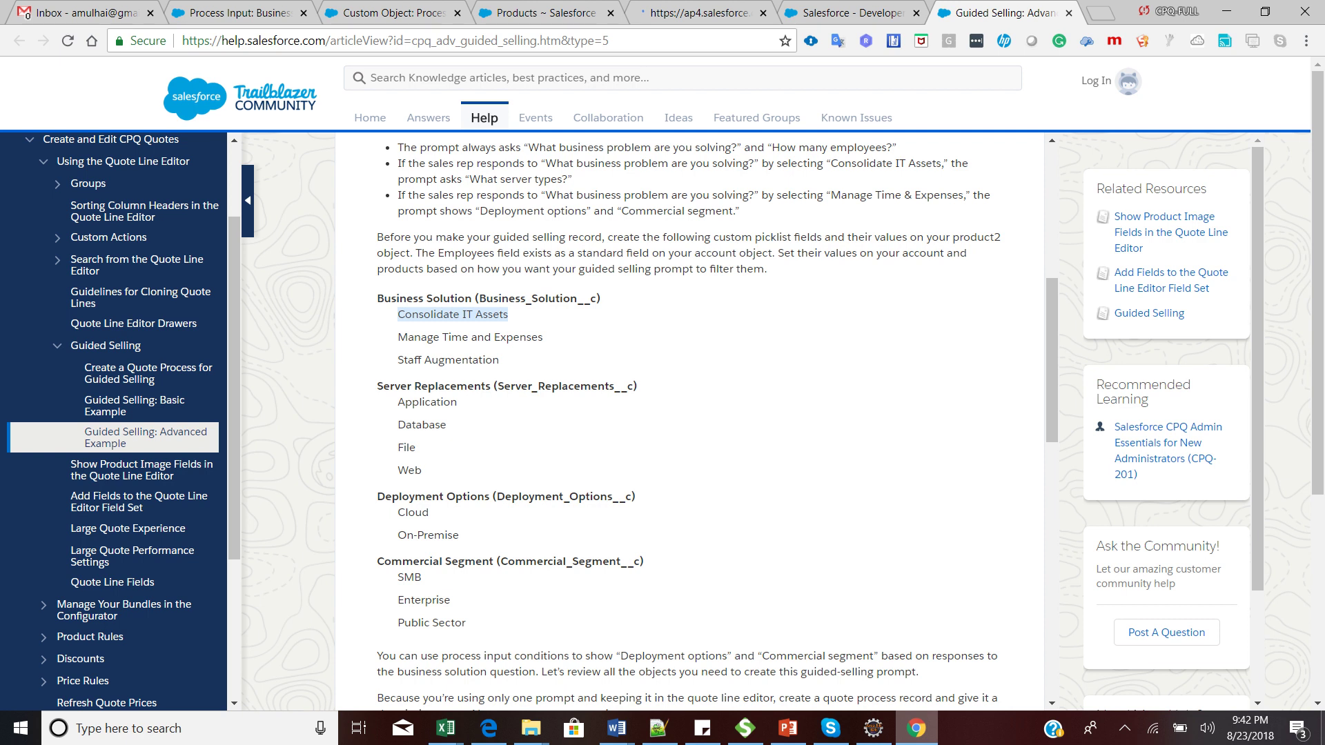
pyautogui.doubleClick(519, 338)
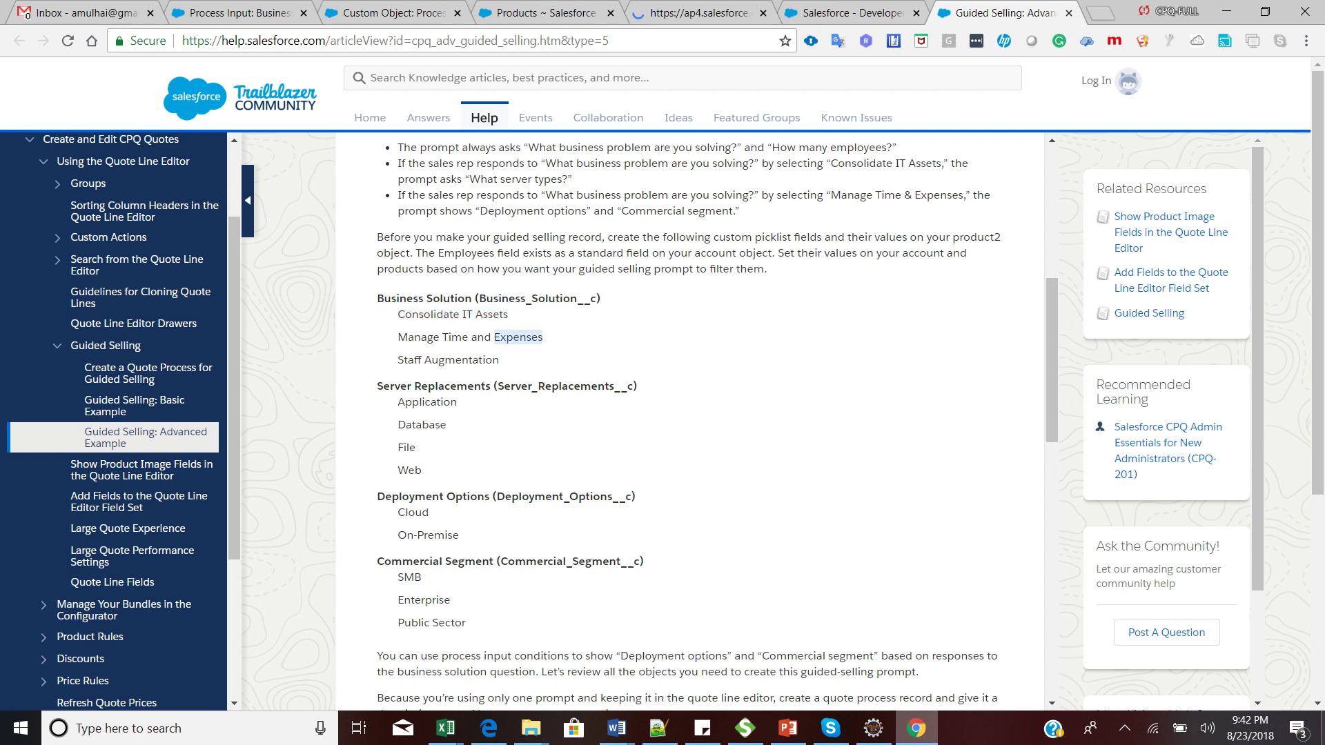
# Examine the remaining Business Solution values and the Server Replacements picklist field in the Guided Selling: Advanced Example article.
pyautogui.doubleClick(419, 336)
pyautogui.doubleClick(410, 359)
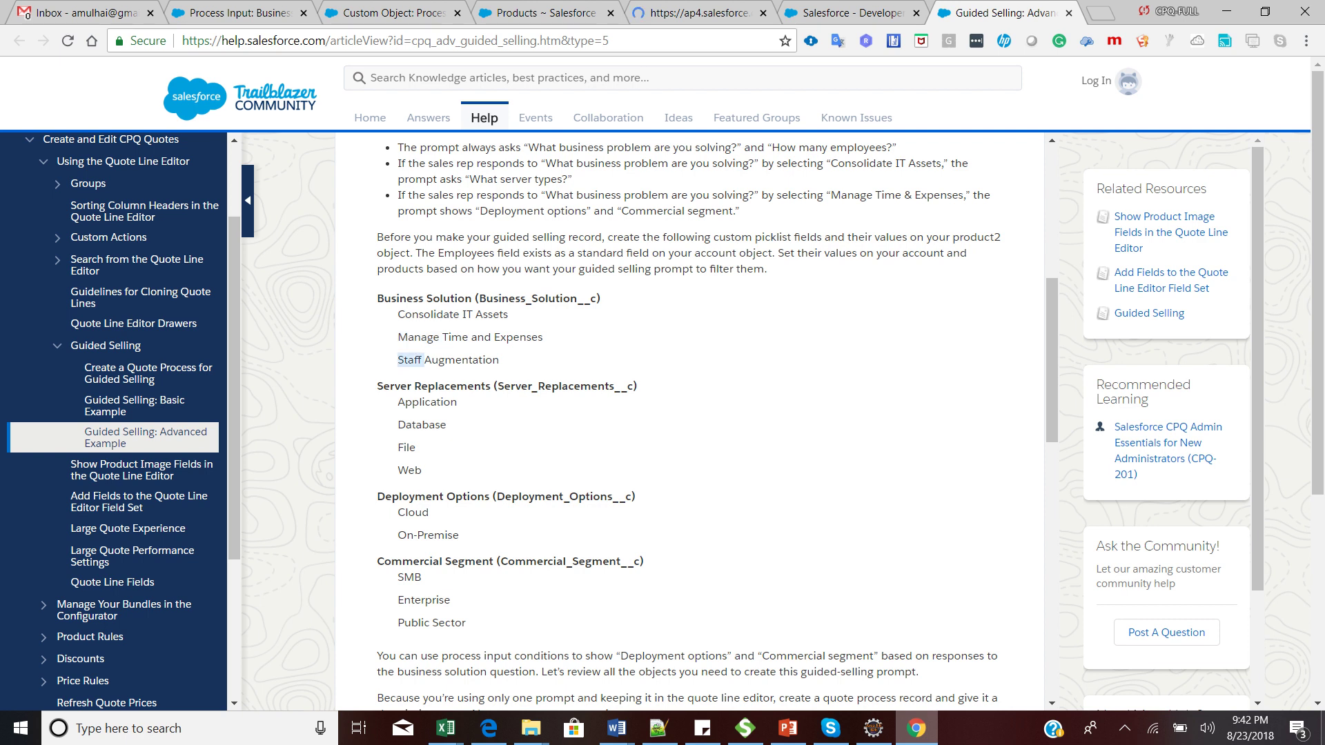
pyautogui.doubleClick(428, 402)
pyautogui.doubleClick(453, 386)
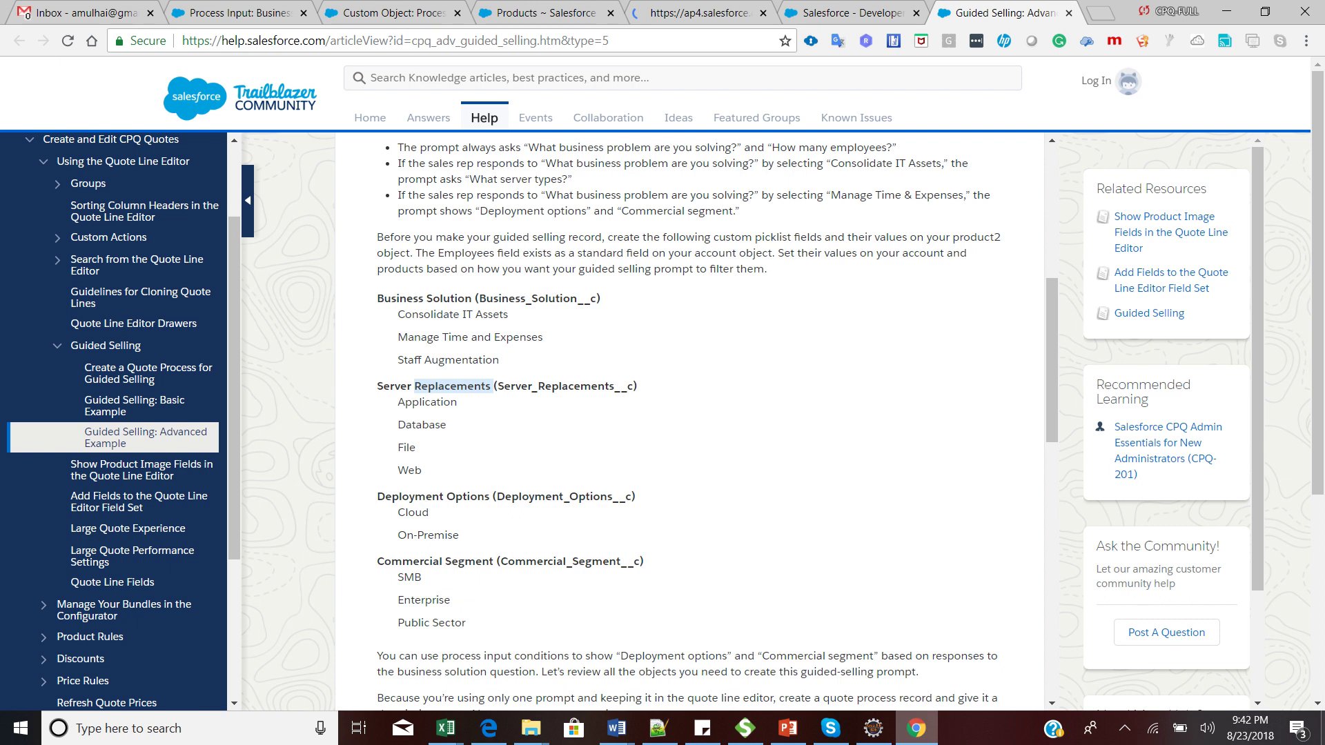
pyautogui.tripleClick(453, 387)
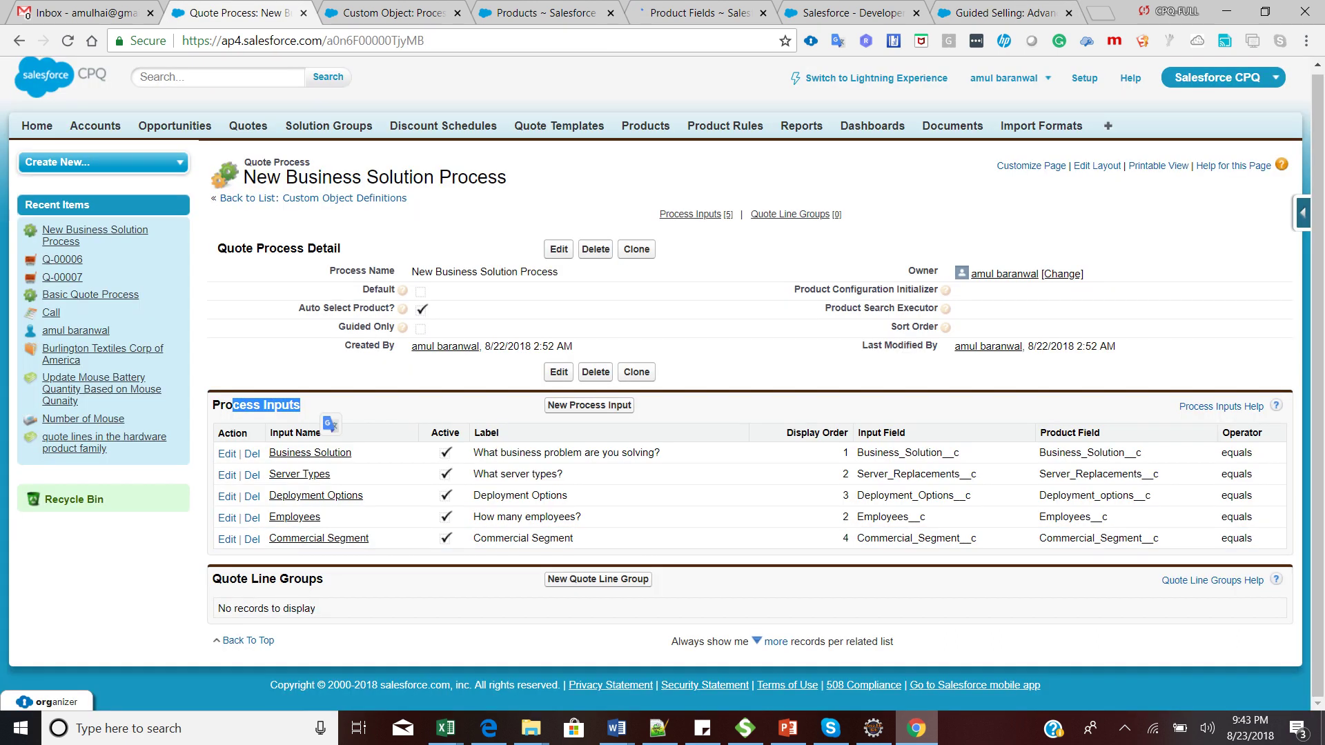
# Examine the label, input field and product field of the Business Solution process input on the New Business Solution Process record.
pyautogui.moveTo(473, 453); pyautogui.dragTo(662, 454)
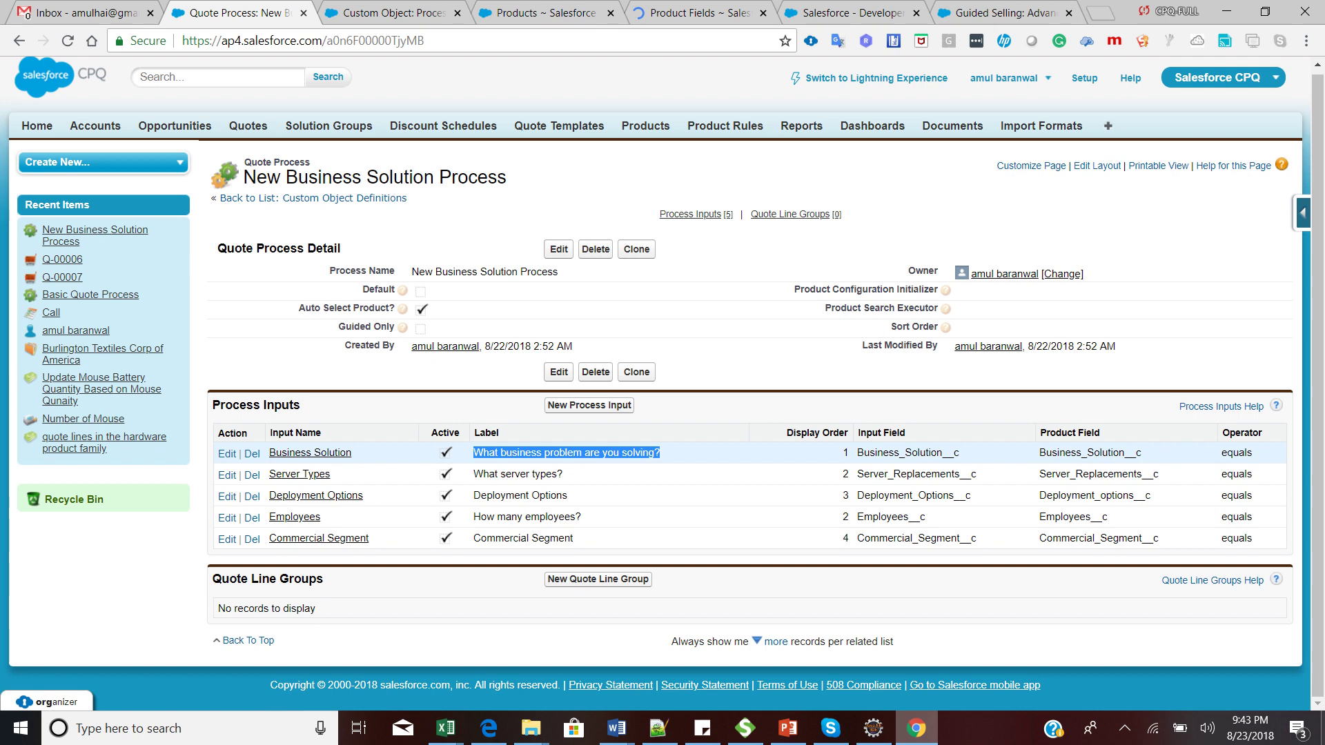
pyautogui.doubleClick(907, 453)
pyautogui.doubleClick(1090, 454)
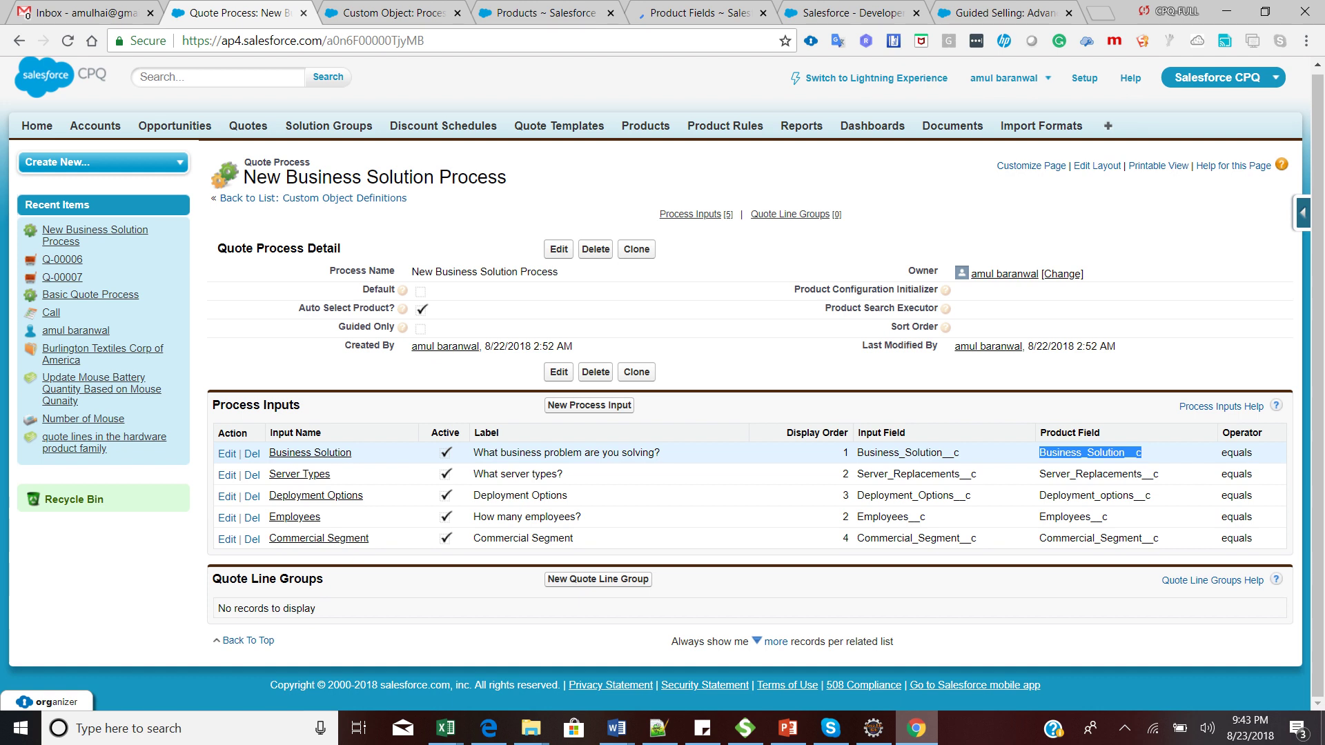
# Open the Server Types process input and examine its label and its Consolidate IT Assets process input condition.
pyautogui.click(299, 474)
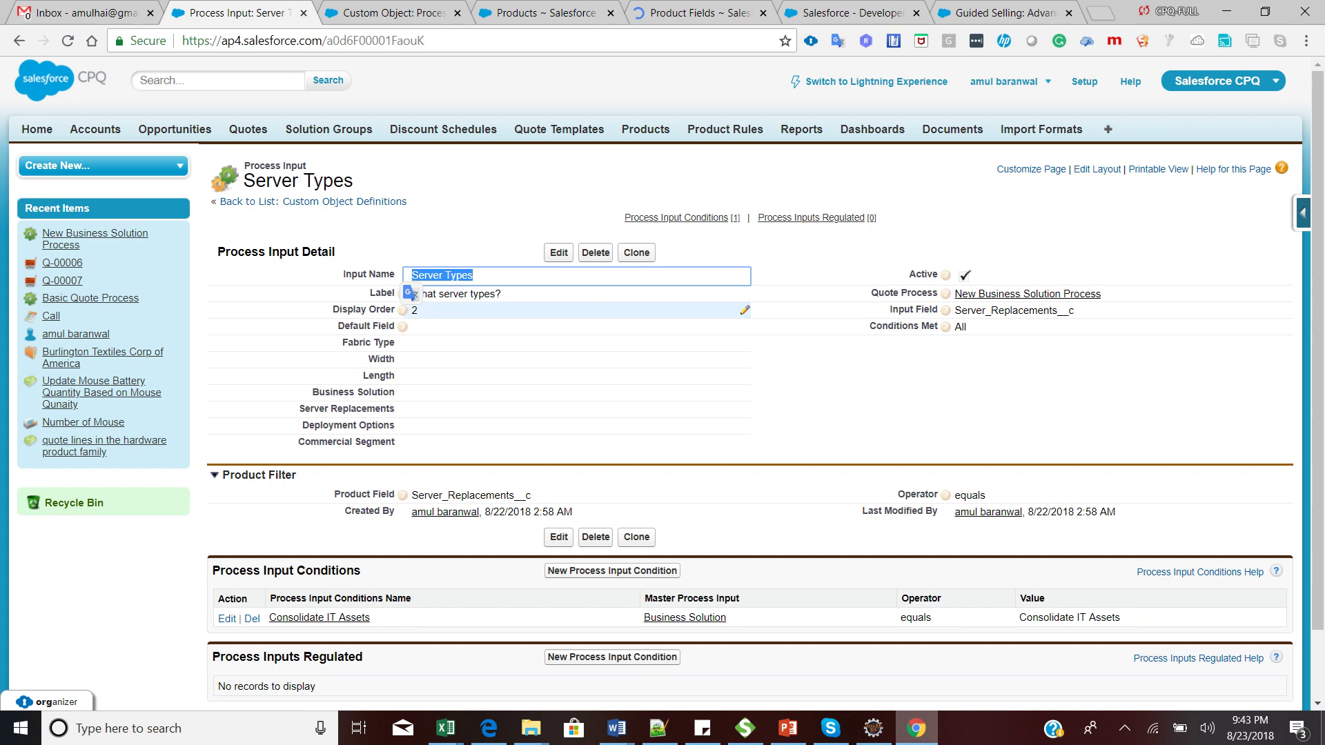
pyautogui.click(464, 294)
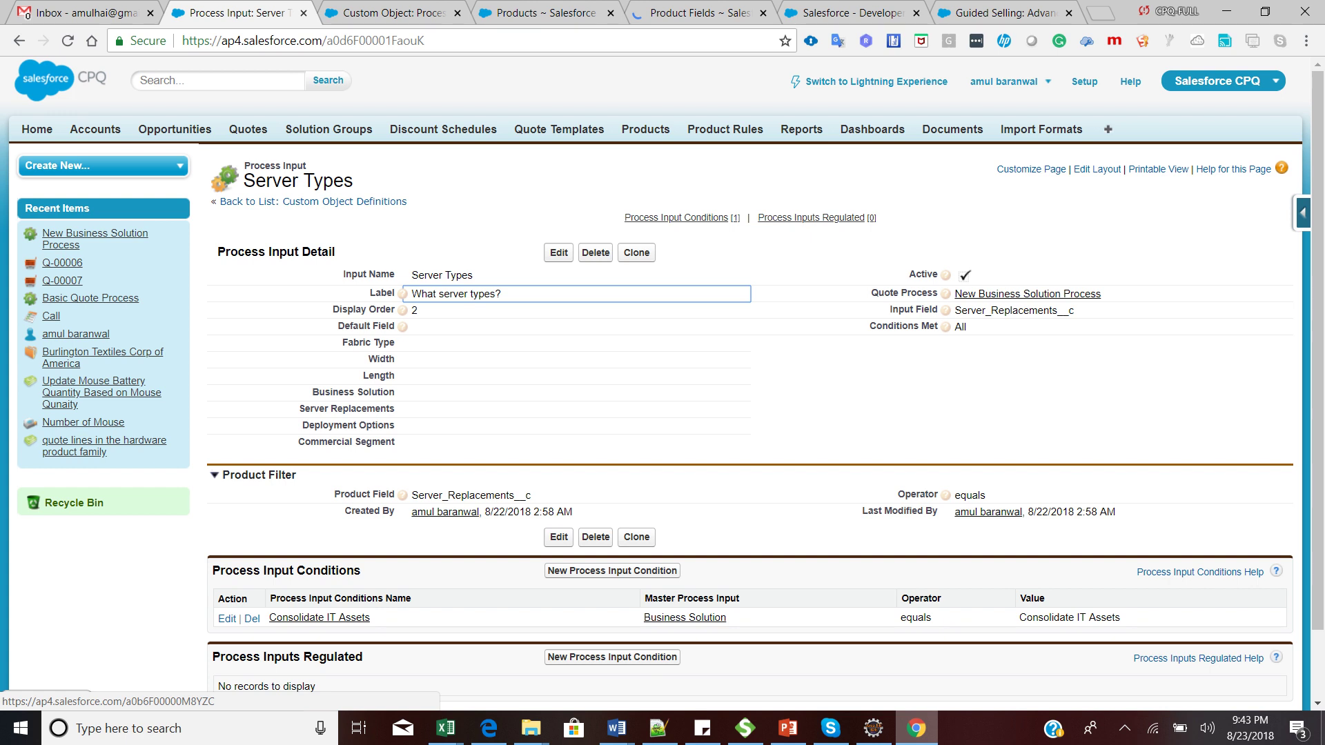
pyautogui.moveTo(372, 618); pyautogui.dragTo(268, 619)
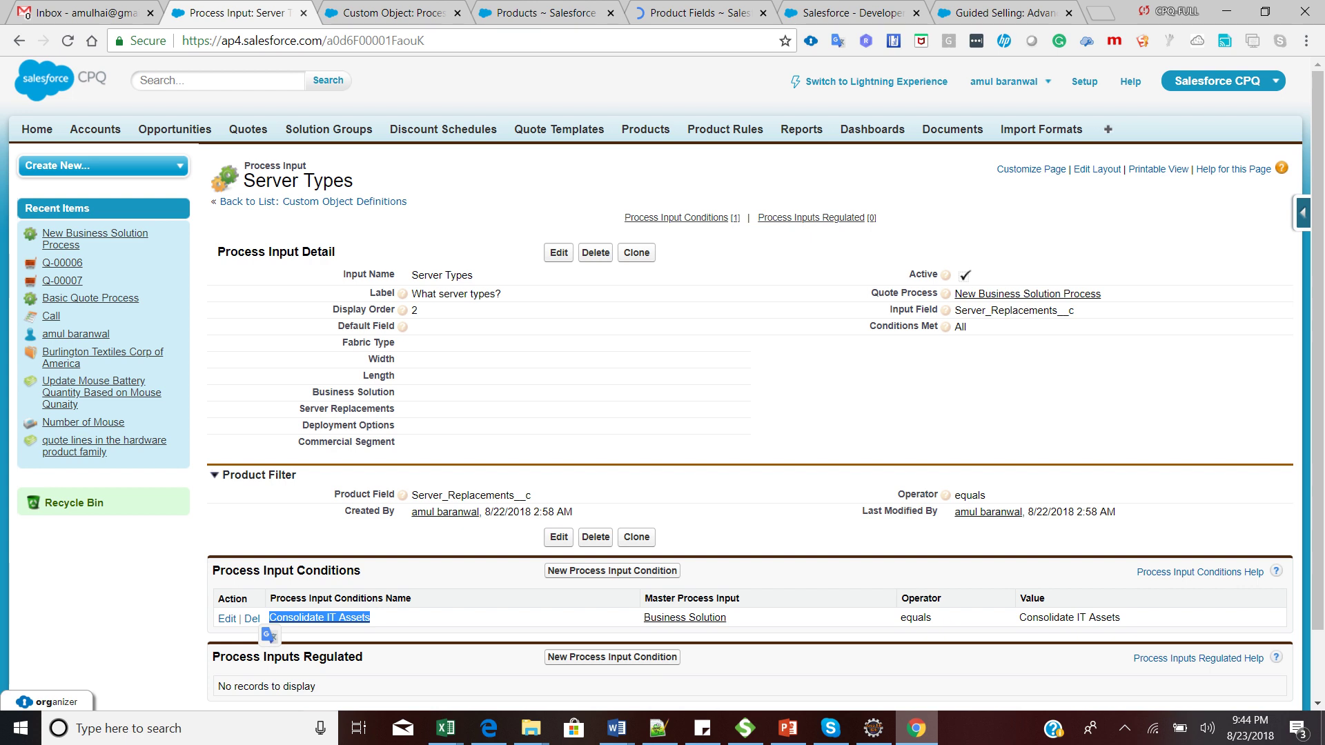
pyautogui.hotkey('alt', 'Left')
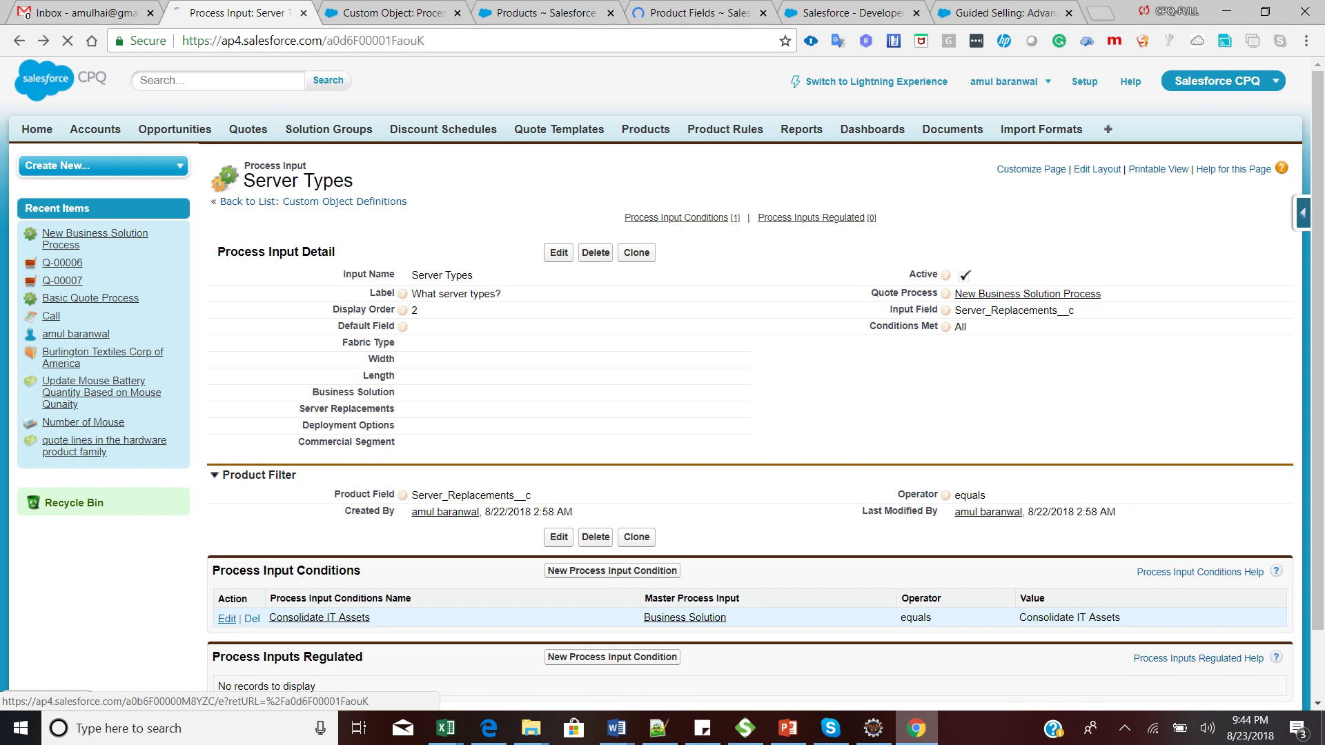
pyautogui.click(228, 619)
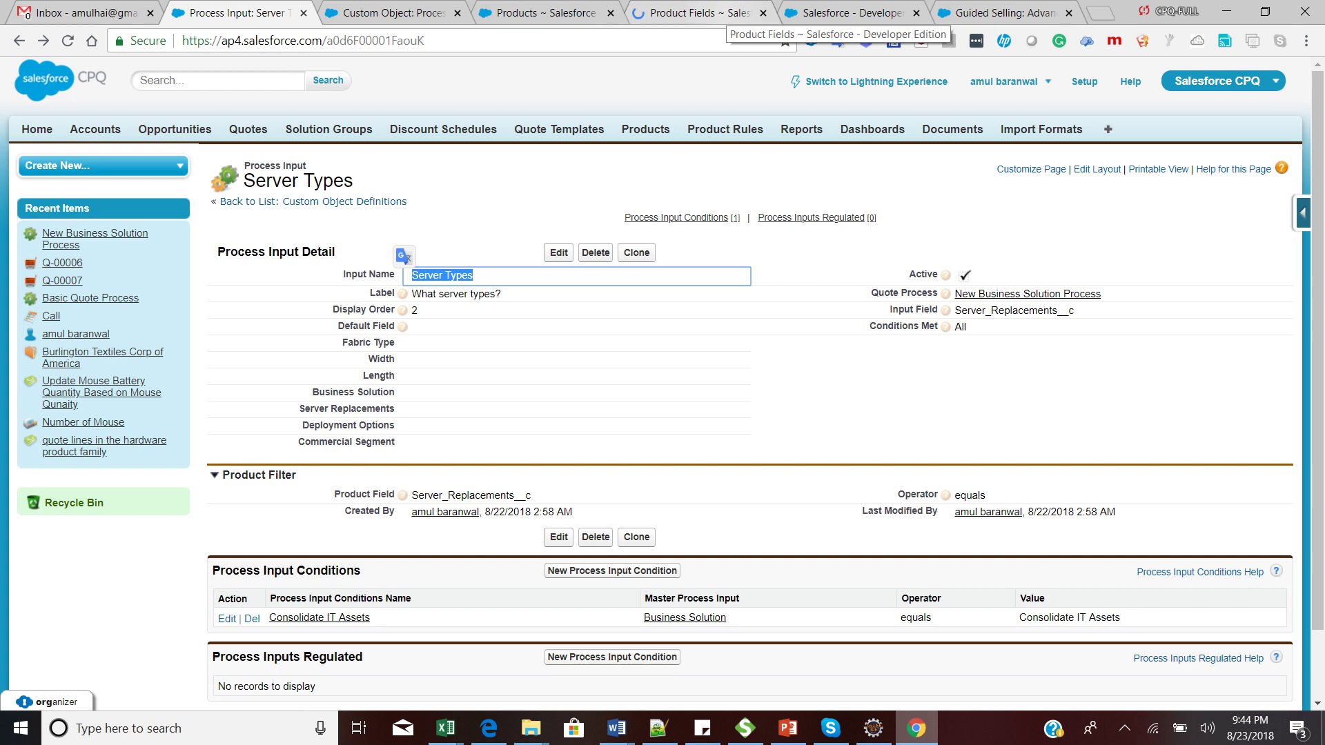
# Compare the server types question in the quote's guided selling prompt with the master process input and value of the Server Types condition.
pyautogui.click(837, 13)
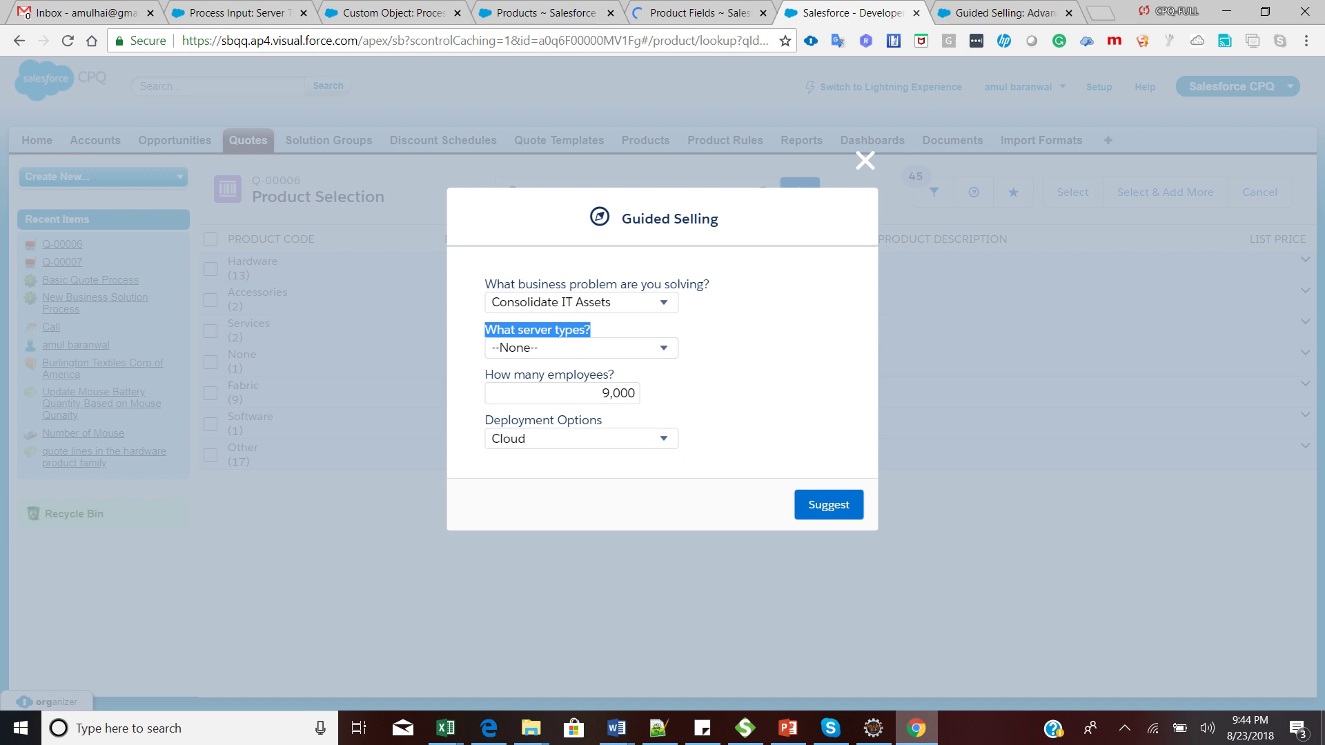
pyautogui.click(582, 348)
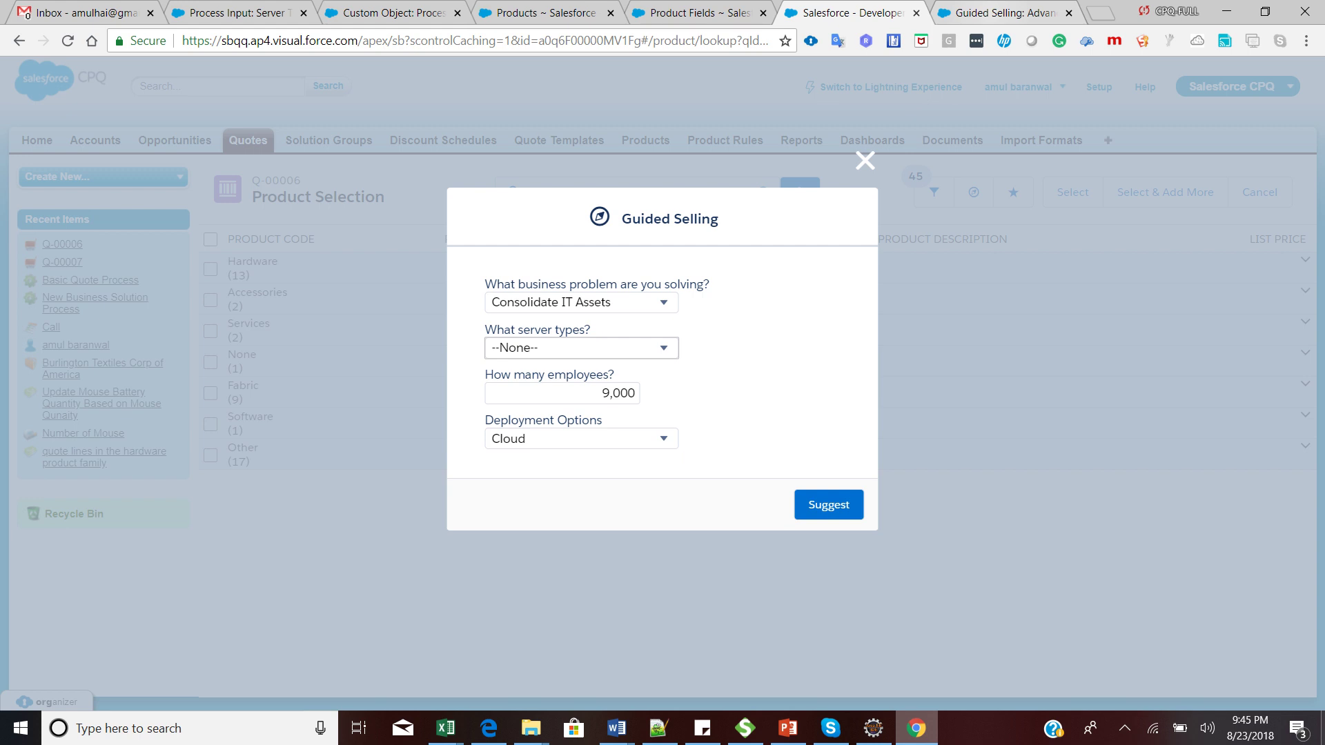
pyautogui.click(240, 13)
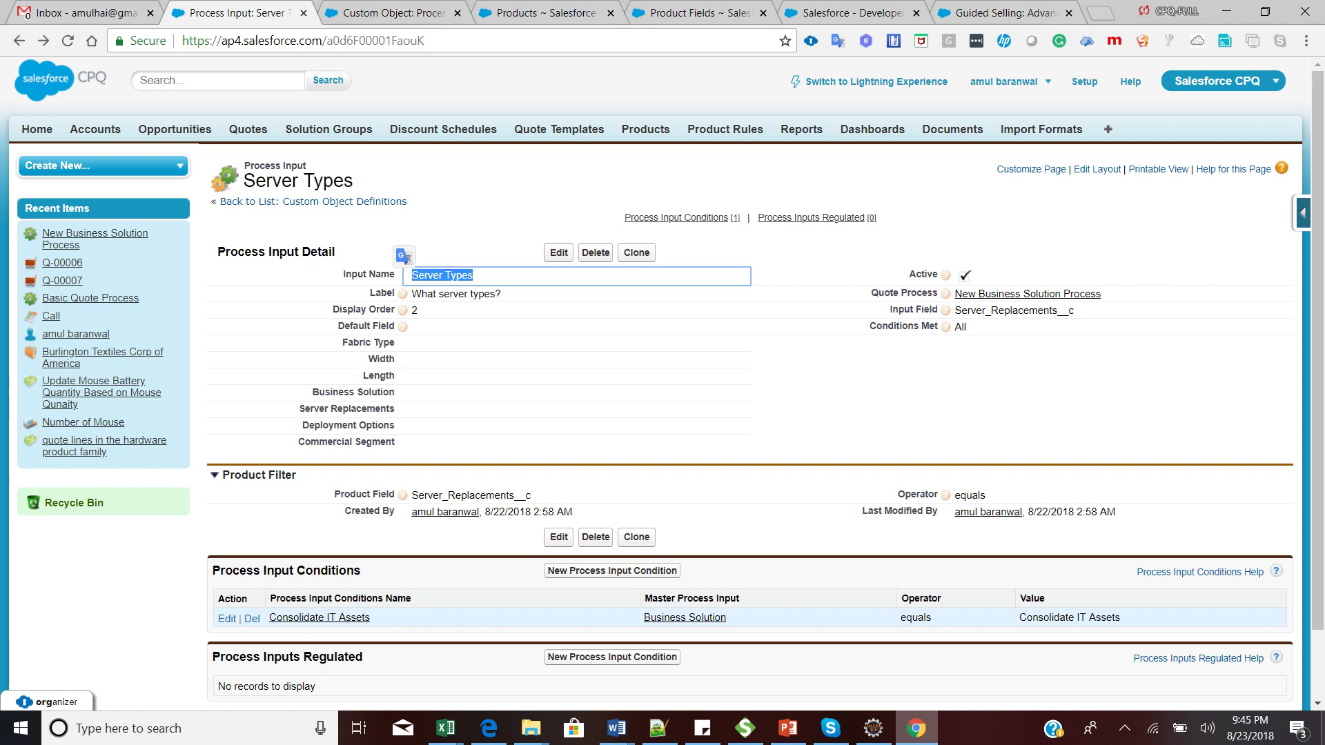
pyautogui.moveTo(729, 618); pyautogui.dragTo(644, 624)
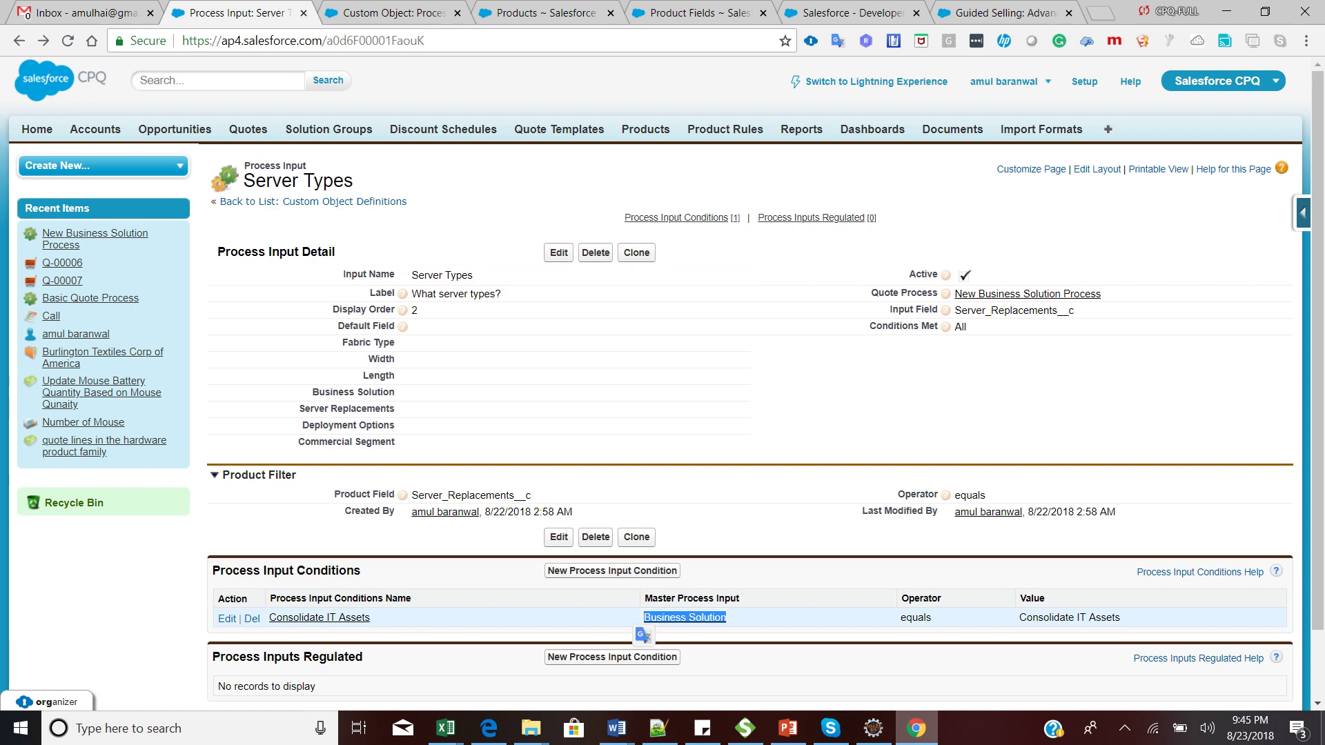
pyautogui.moveTo(1121, 619); pyautogui.dragTo(1019, 618)
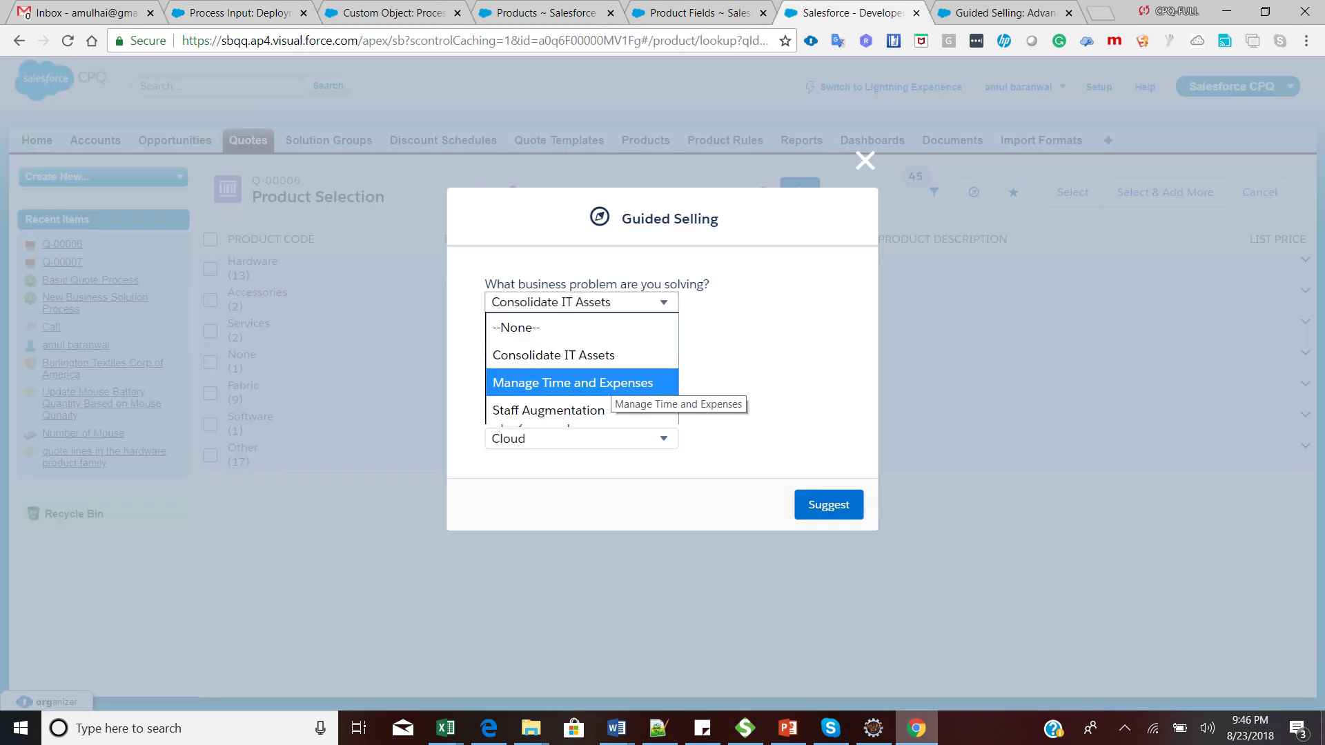
# Answer the business problem question with Manage Time and Expenses and Deployment Options with Cloud, and return to the Deployment Options process input record.
pyautogui.click(607, 383)
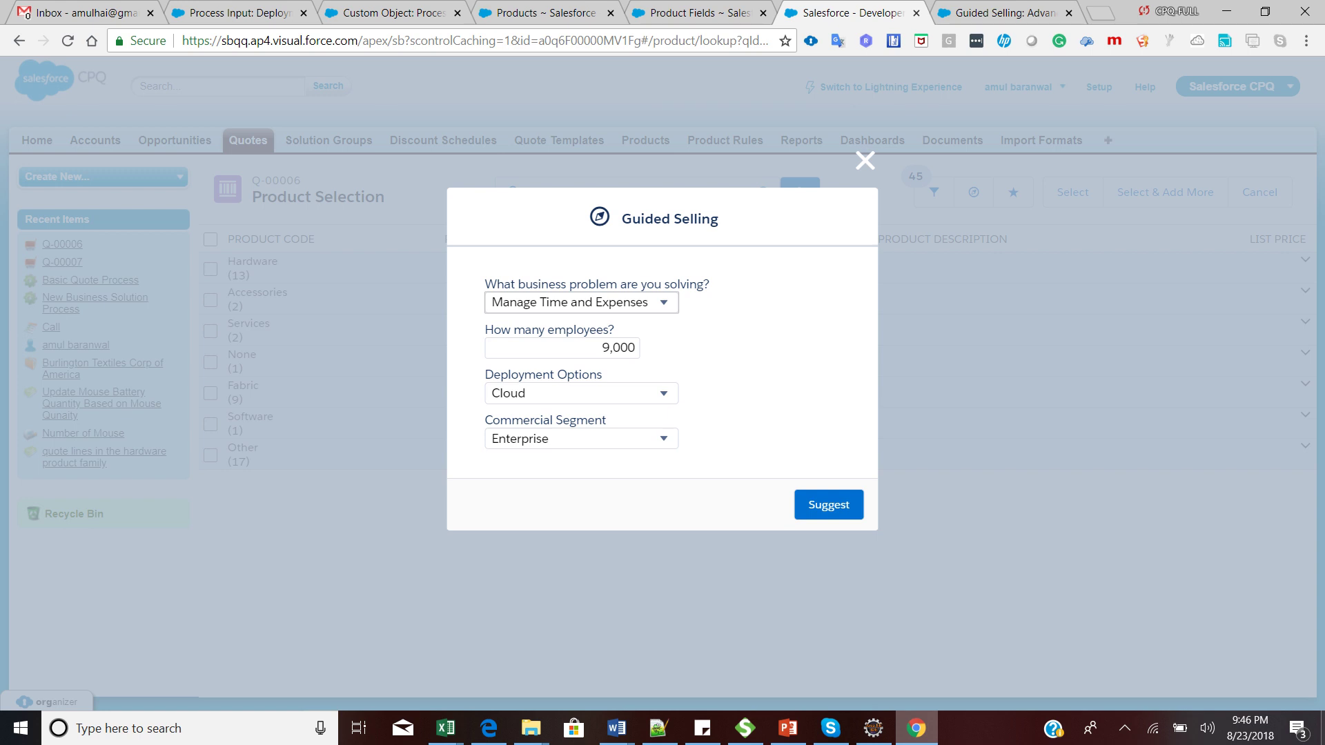
pyautogui.click(581, 303)
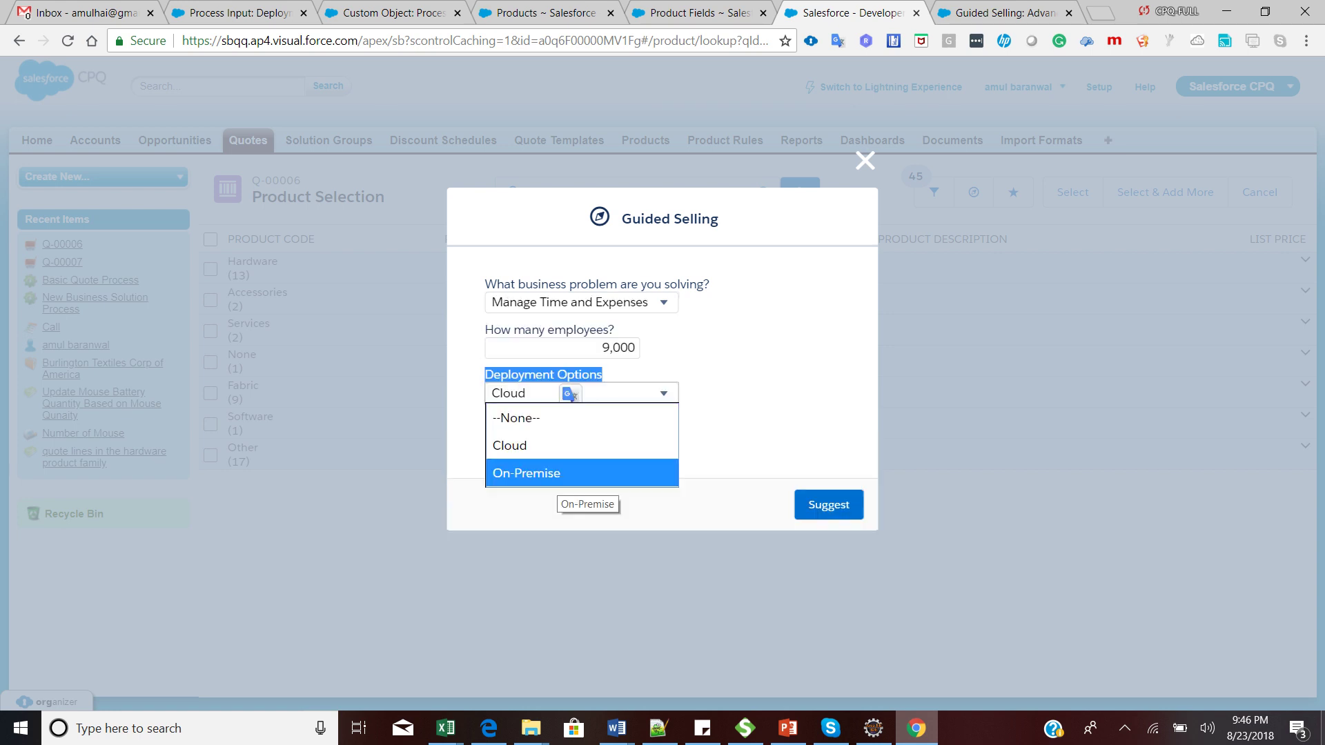
pyautogui.click(552, 445)
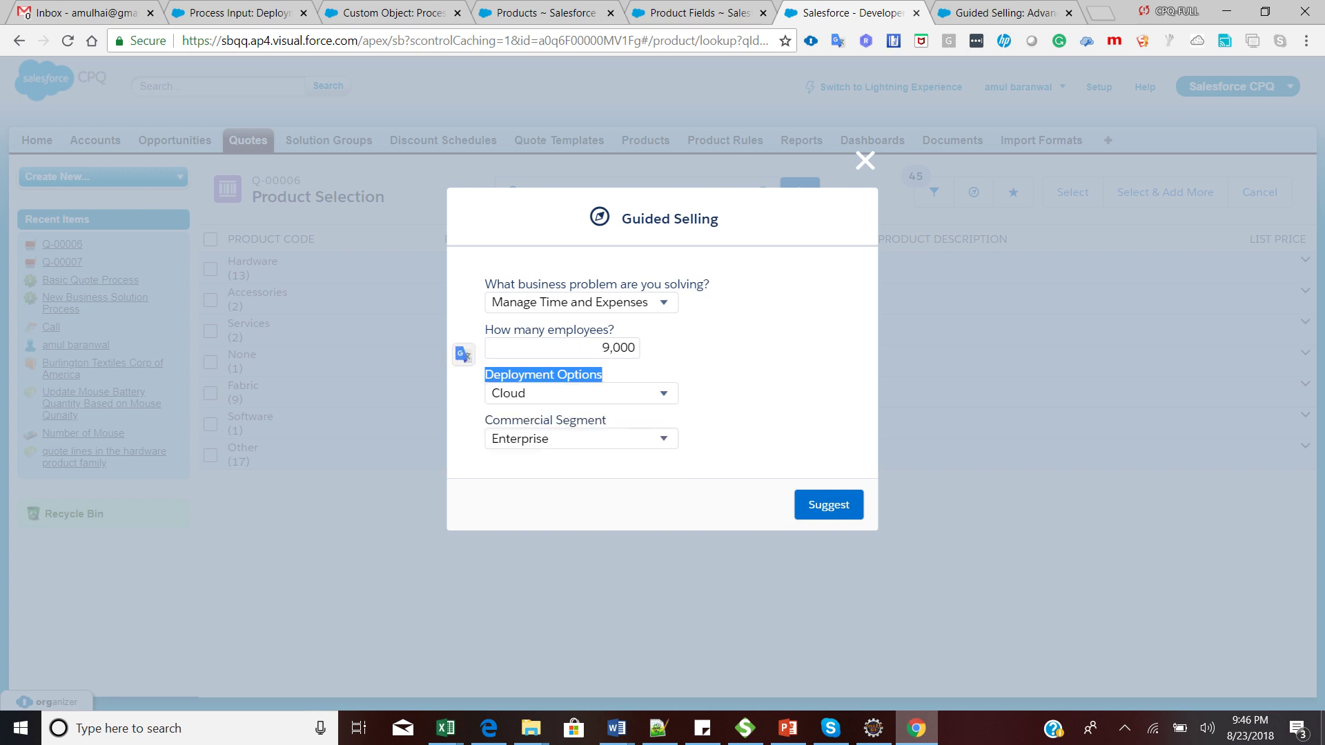
pyautogui.click(582, 302)
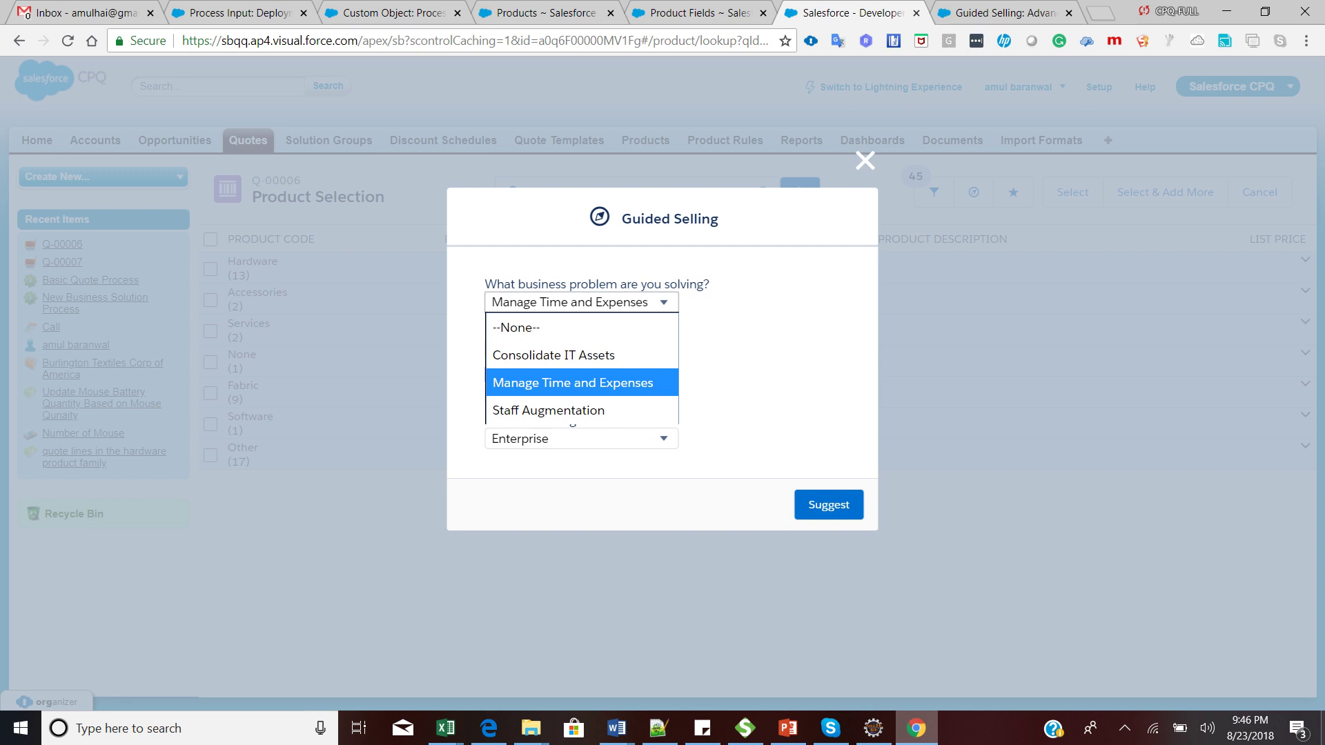
pyautogui.click(240, 14)
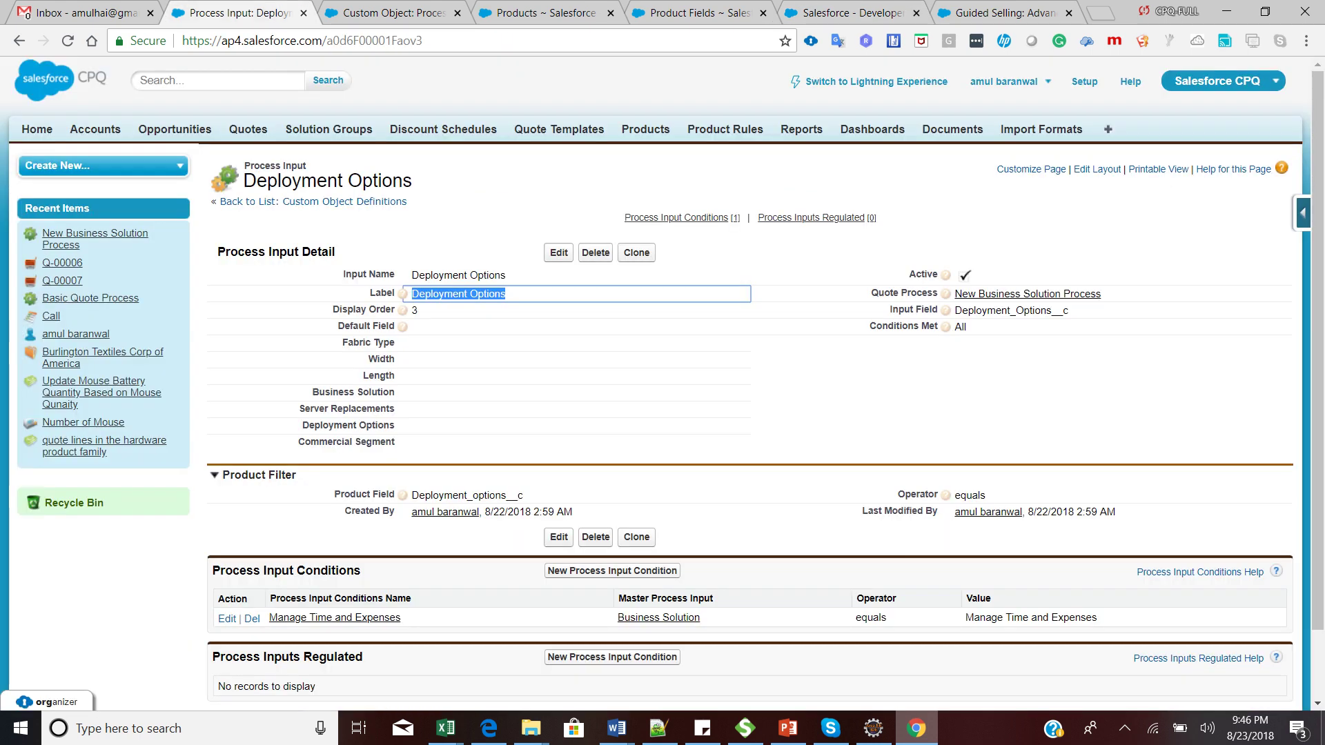